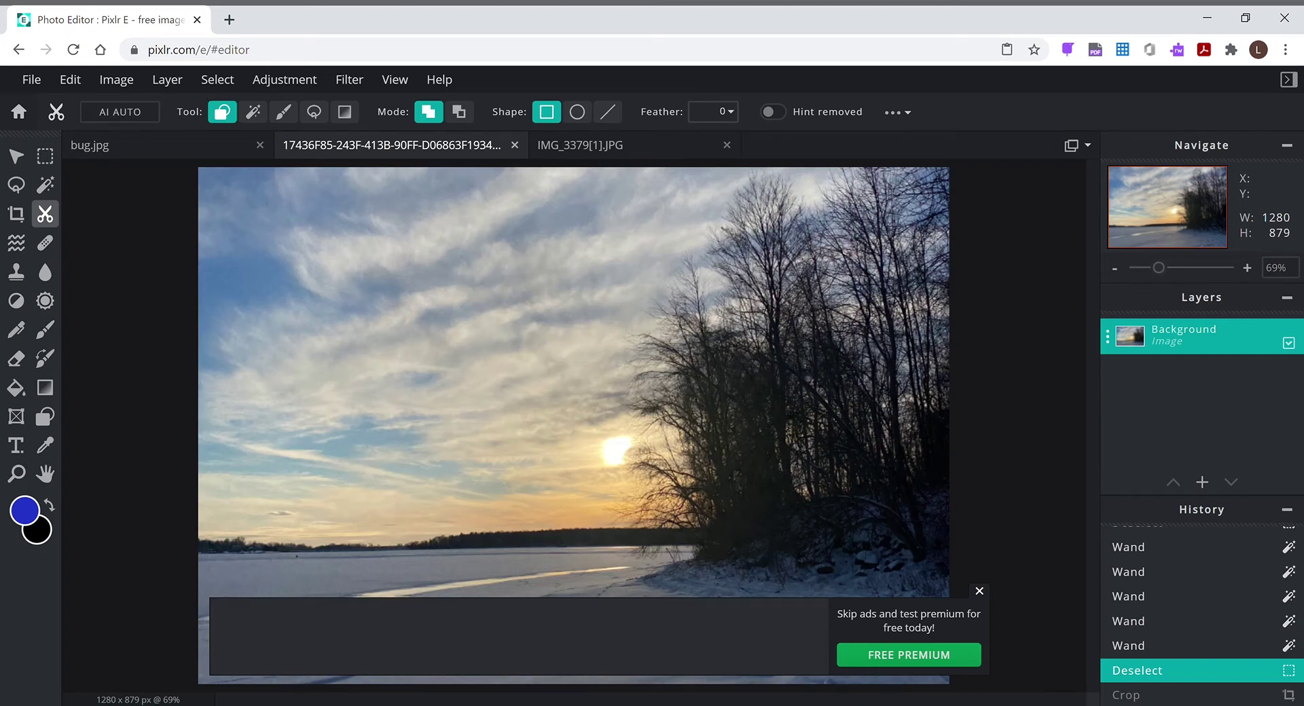
Step: Try a rectangular shape cutout that keeps only a patch of sky in the sunset photo, and undo it
click(979, 591)
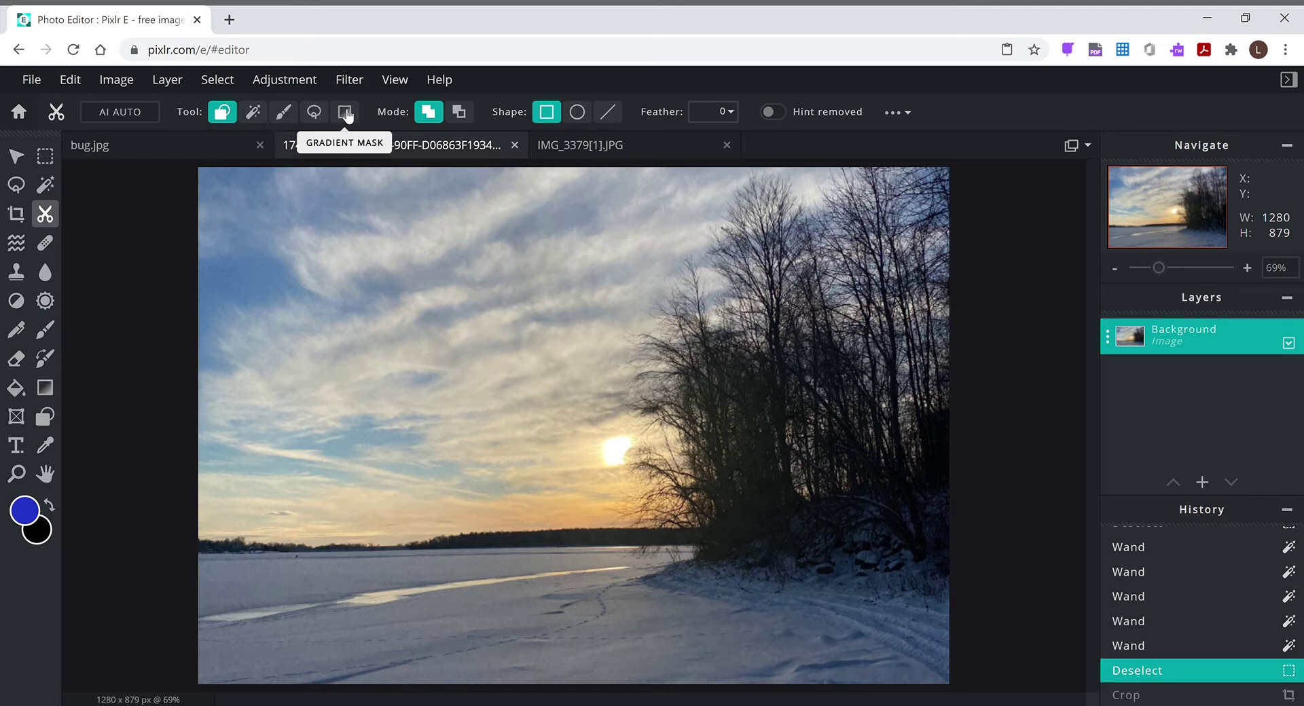
drag(416, 358, 614, 473)
drag(601, 526, 598, 531)
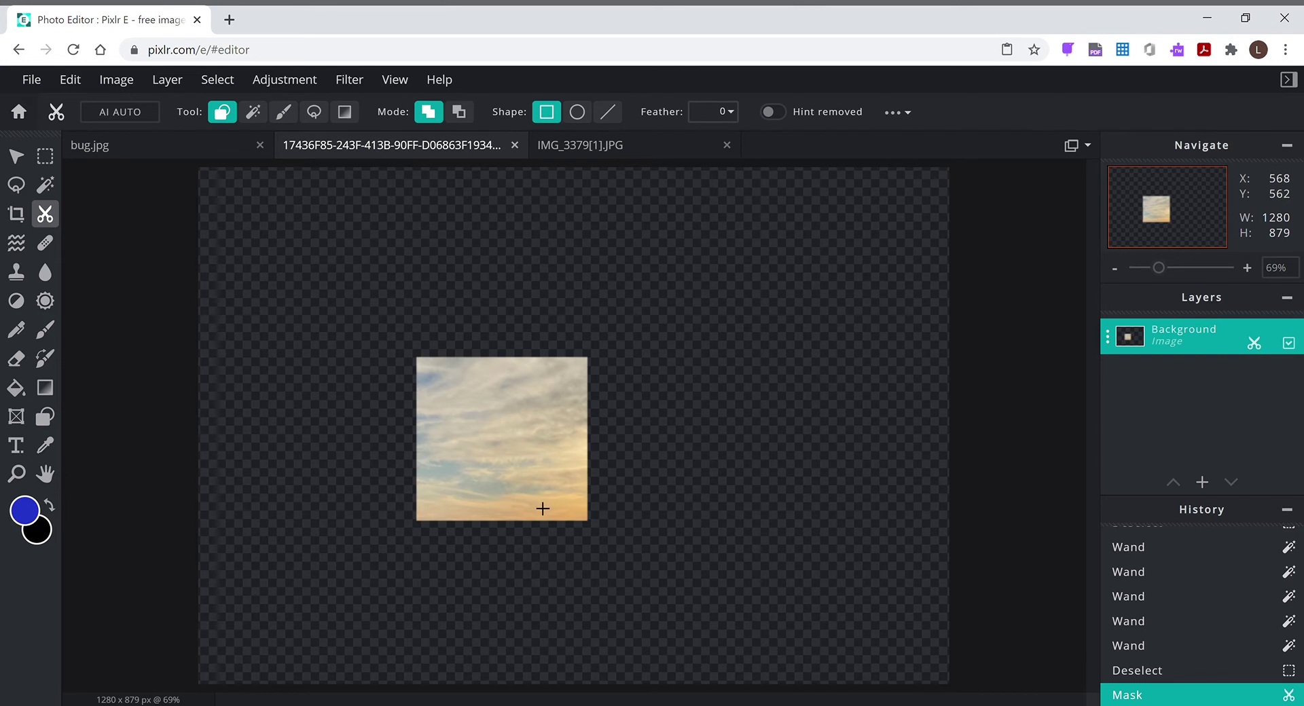
key(ctrl+z)
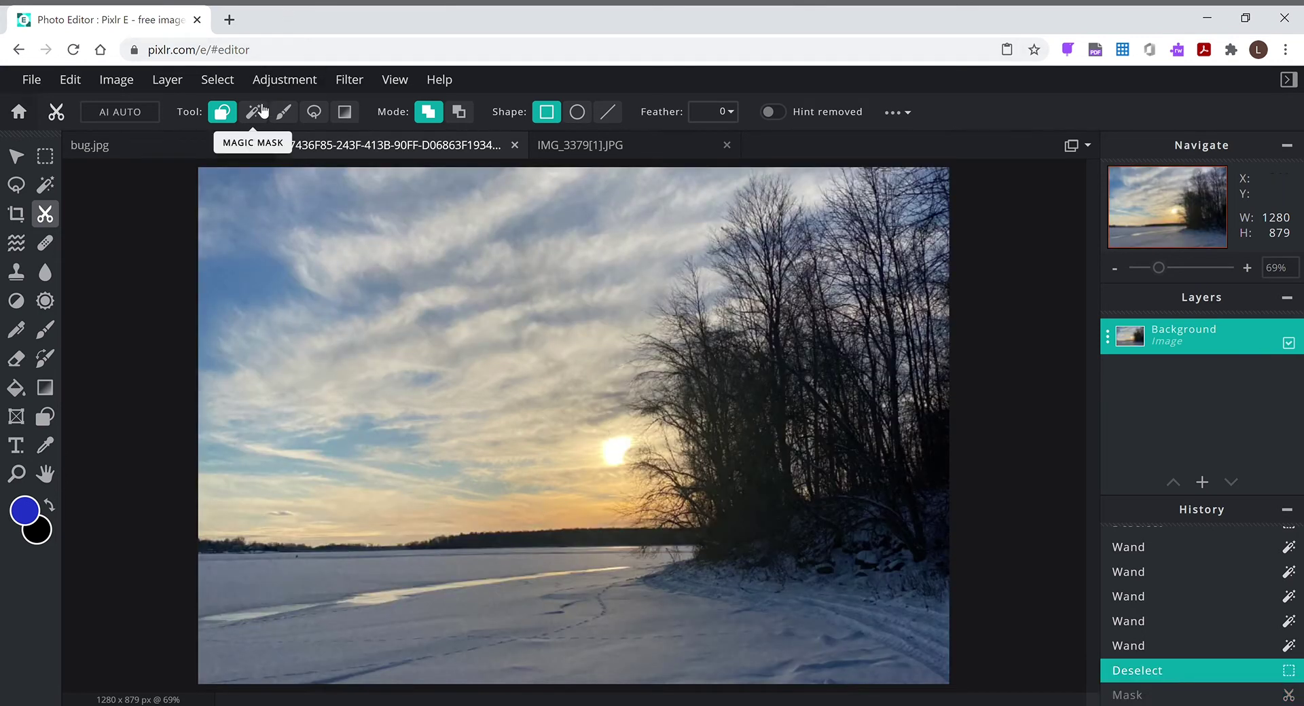
Step: Remove a diagonal zigzag stroke with the size 40 mask brush and a freehand lasso area beside the trees
click(282, 113)
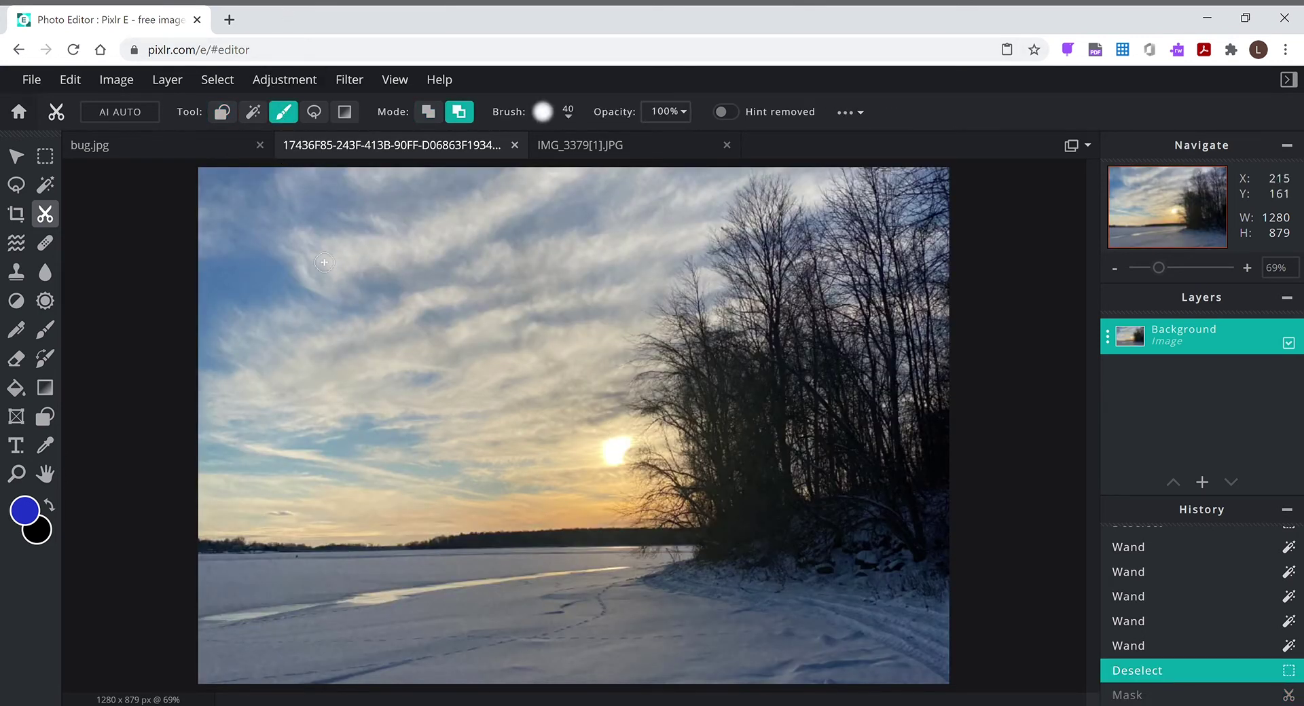
mouse_move(323, 258)
mouse_down()
mouse_move(450, 290)
mouse_move(481, 479)
mouse_move(665, 469)
mouse_move(854, 574)
mouse_move(835, 598)
mouse_up()
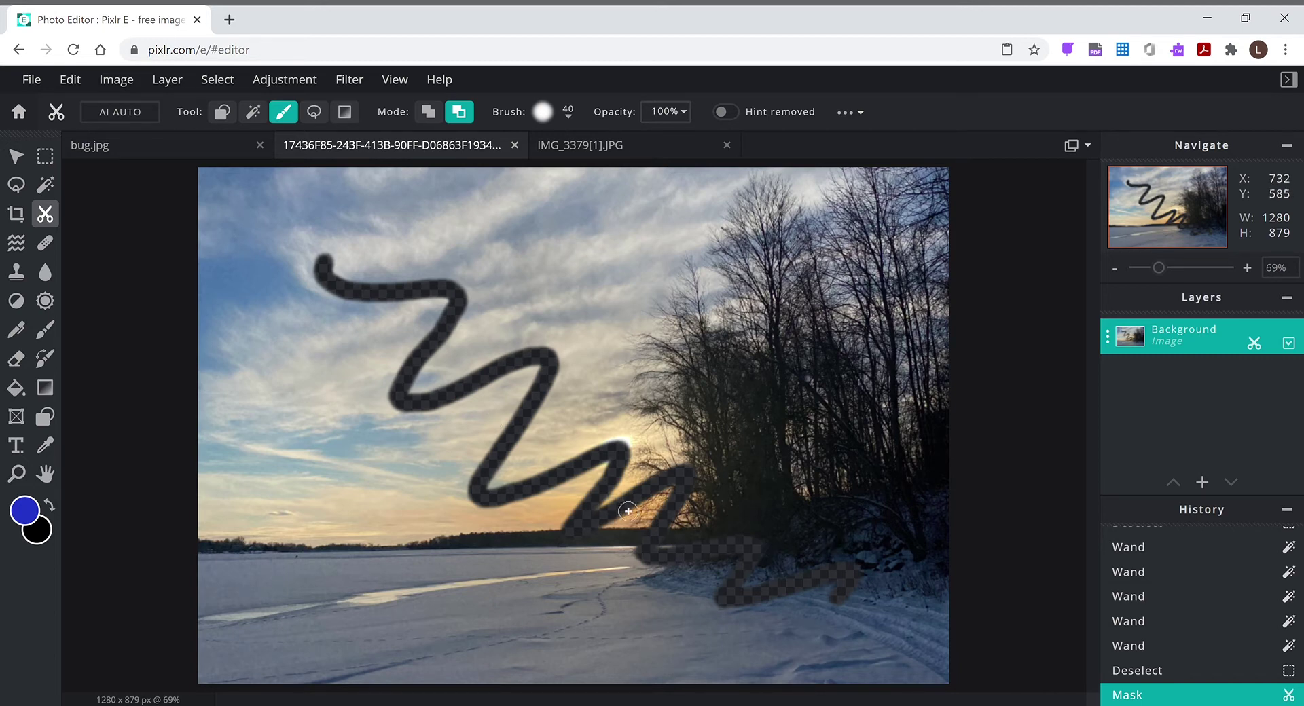
click(324, 117)
mouse_move(578, 256)
mouse_down()
mouse_move(582, 299)
mouse_move(713, 394)
mouse_move(596, 292)
mouse_move(604, 377)
mouse_up()
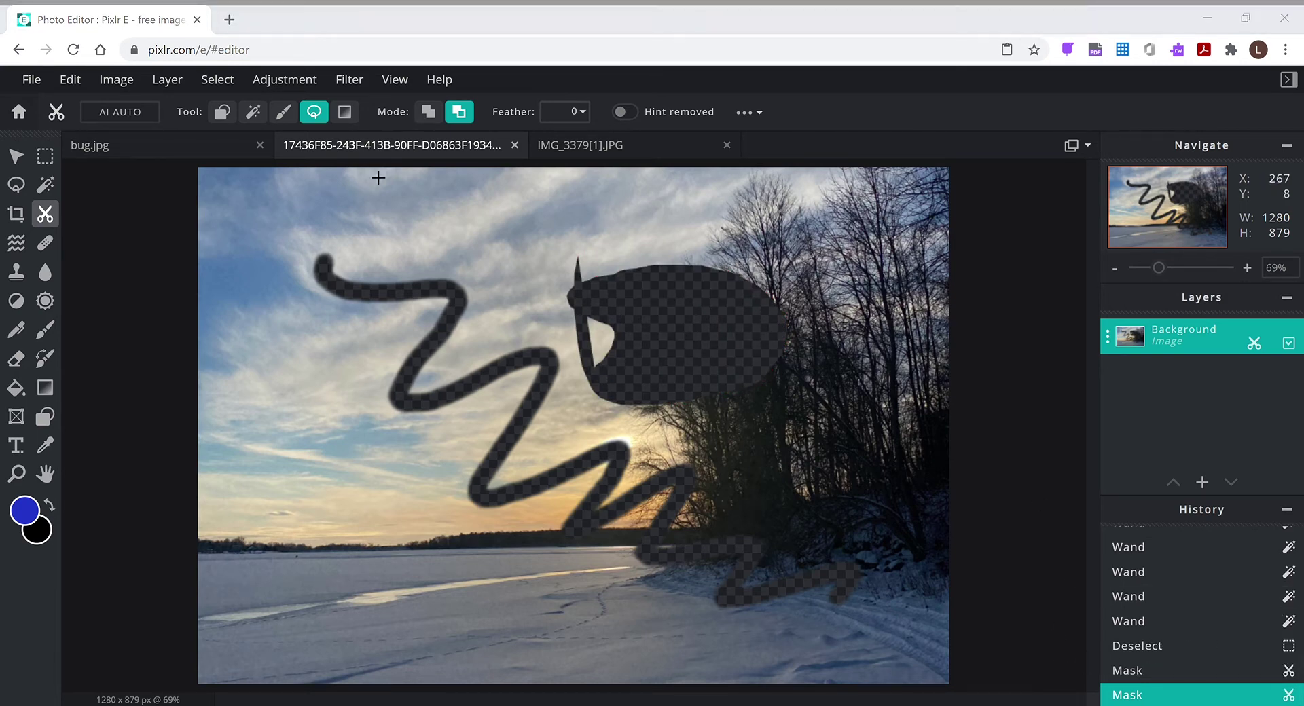
Step: Try a diagonal linear gradient mask across the sunset photo, and undo it together with the lasso and brush masks
click(344, 111)
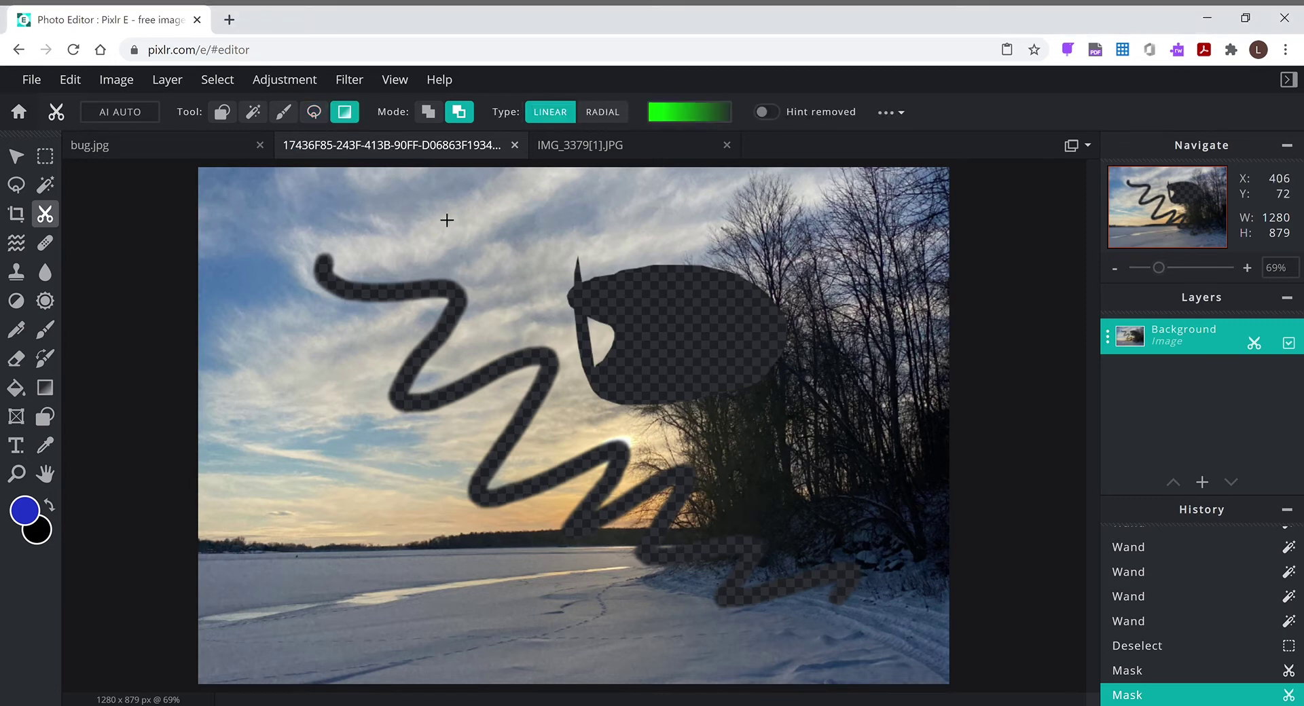
drag(447, 220, 636, 442)
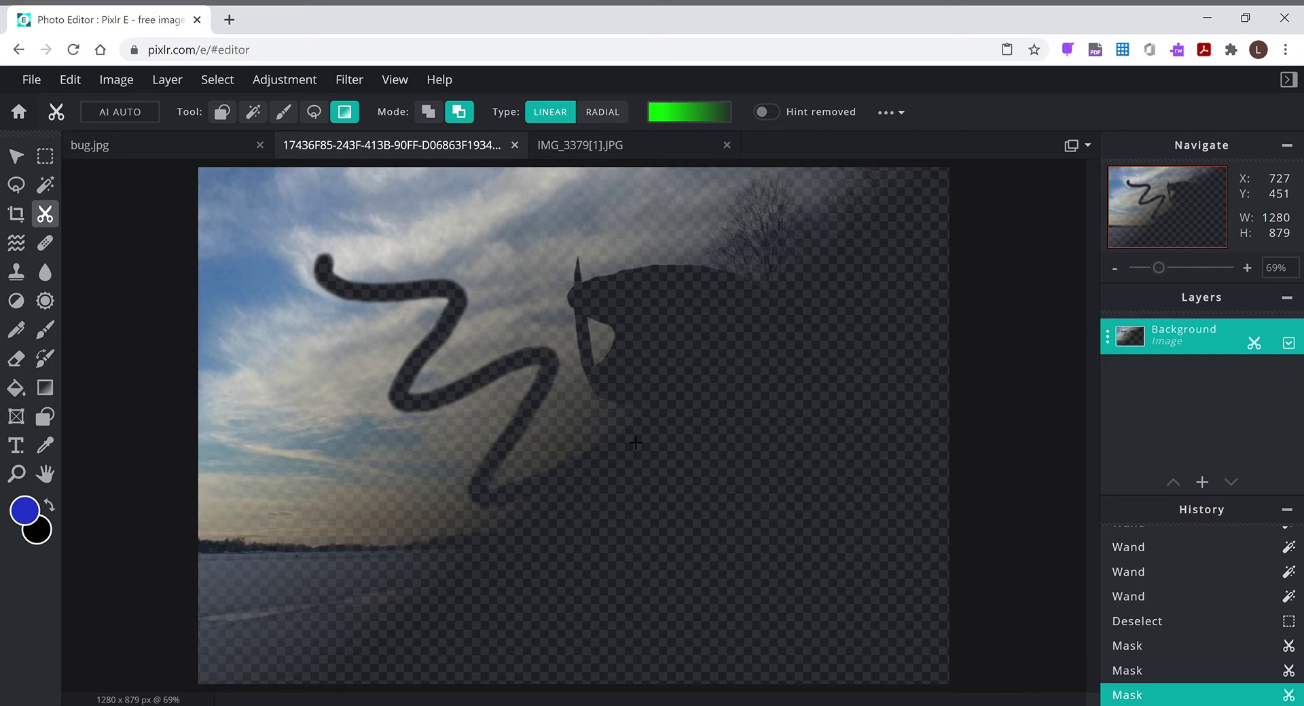
key(ctrl+z)
key(ctrl+z)
key(ctrl+z)
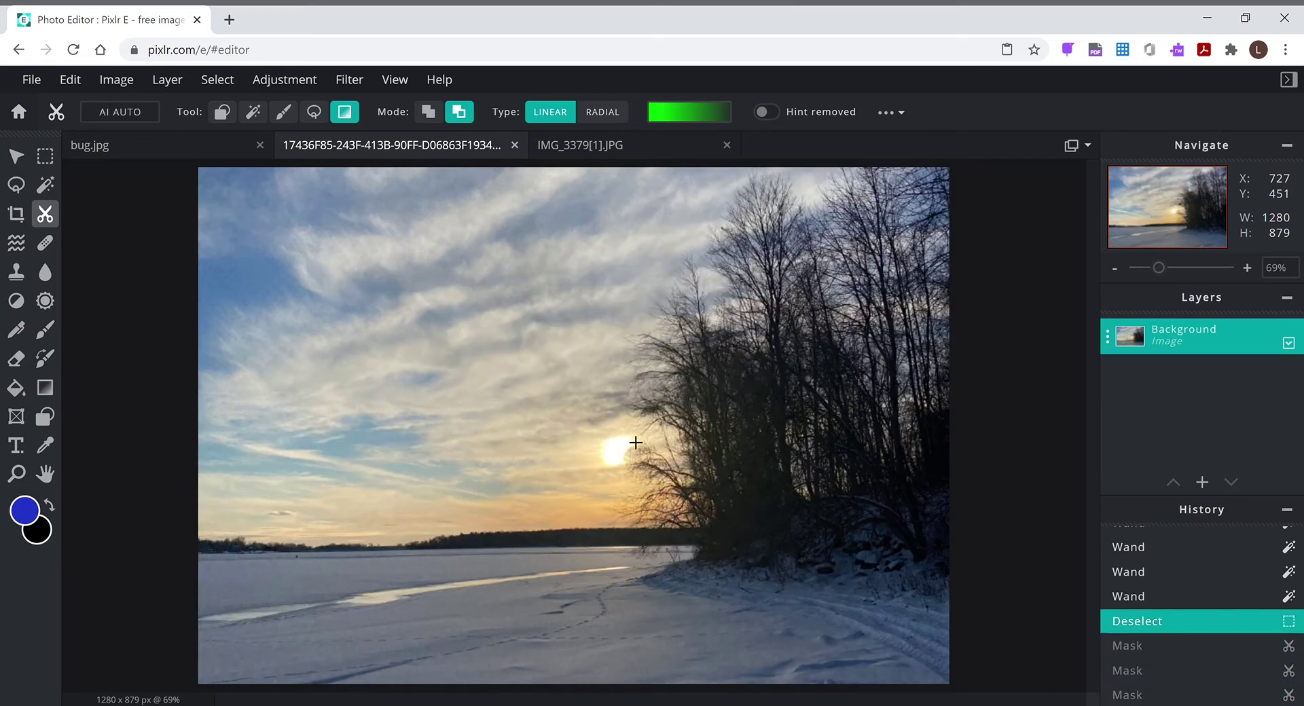
Step: Try a radial gradient mask centred in the sky above the sun, and undo it
click(602, 112)
drag(569, 382, 705, 581)
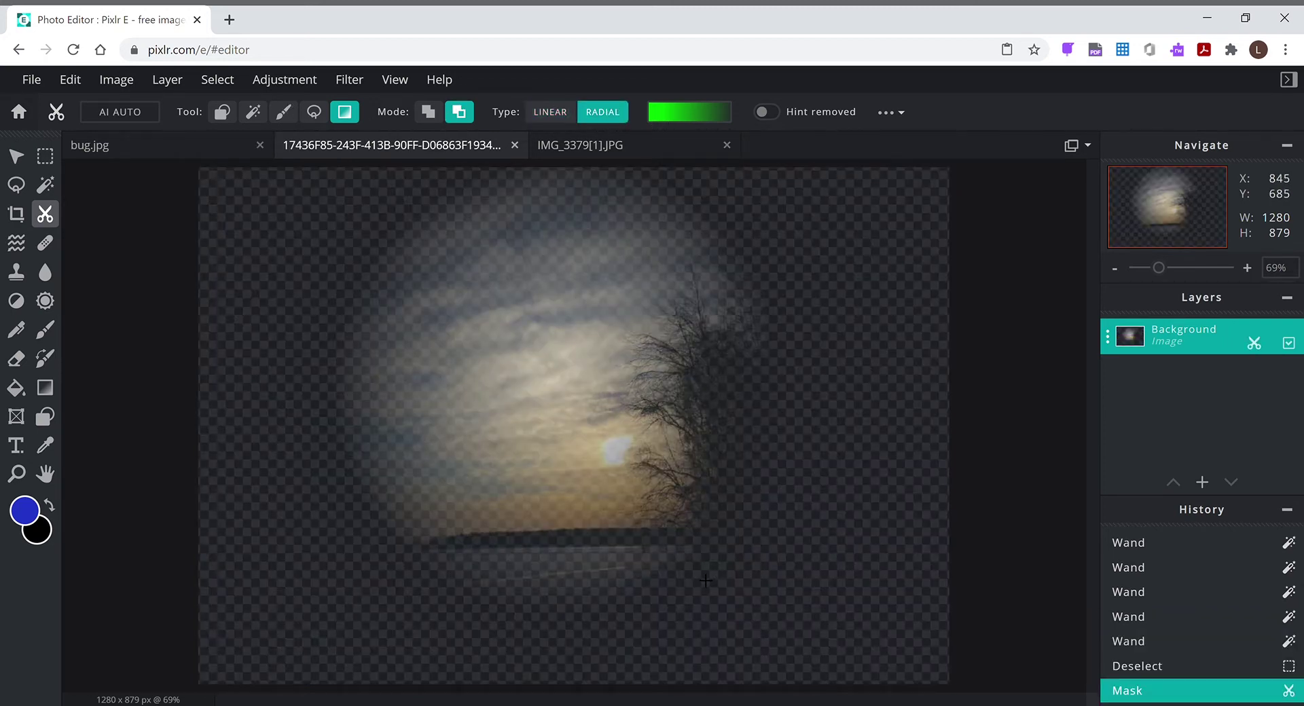
key(ctrl+z)
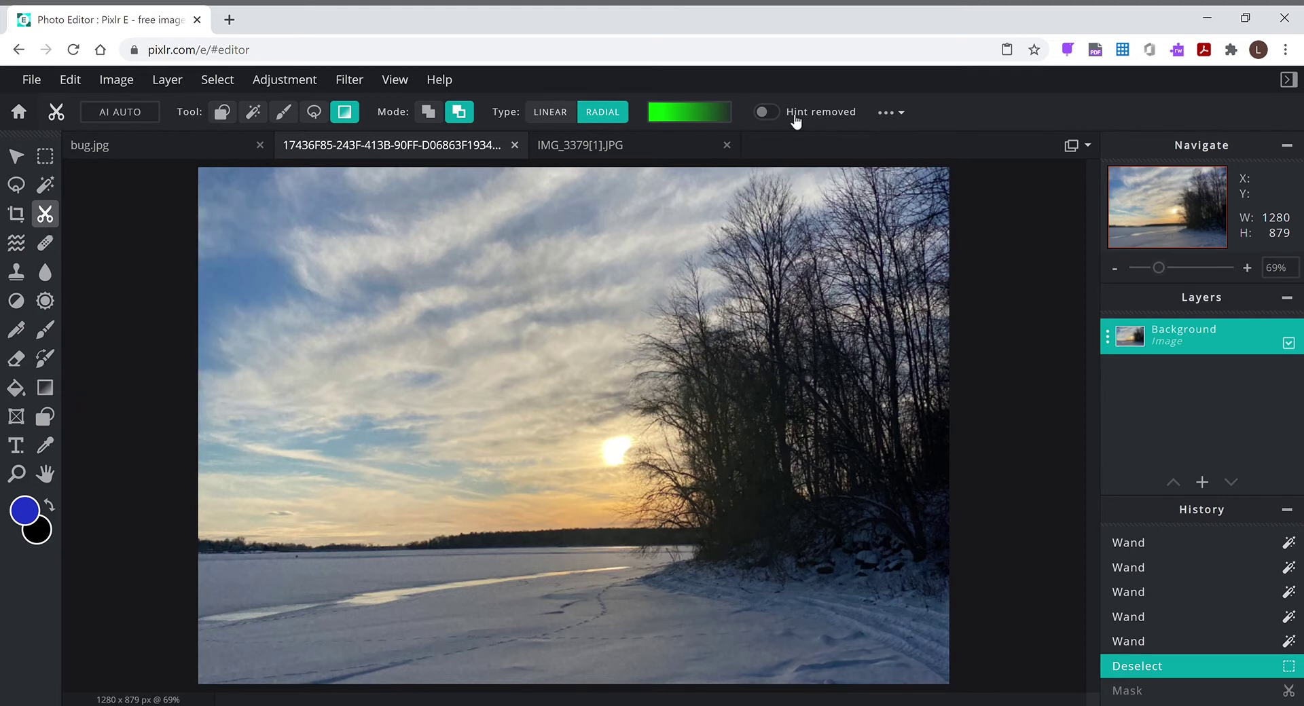
Step: Mask the sunset photo to keep a rectangle around the sun plus an overlapping circle over the trees
click(899, 114)
click(222, 113)
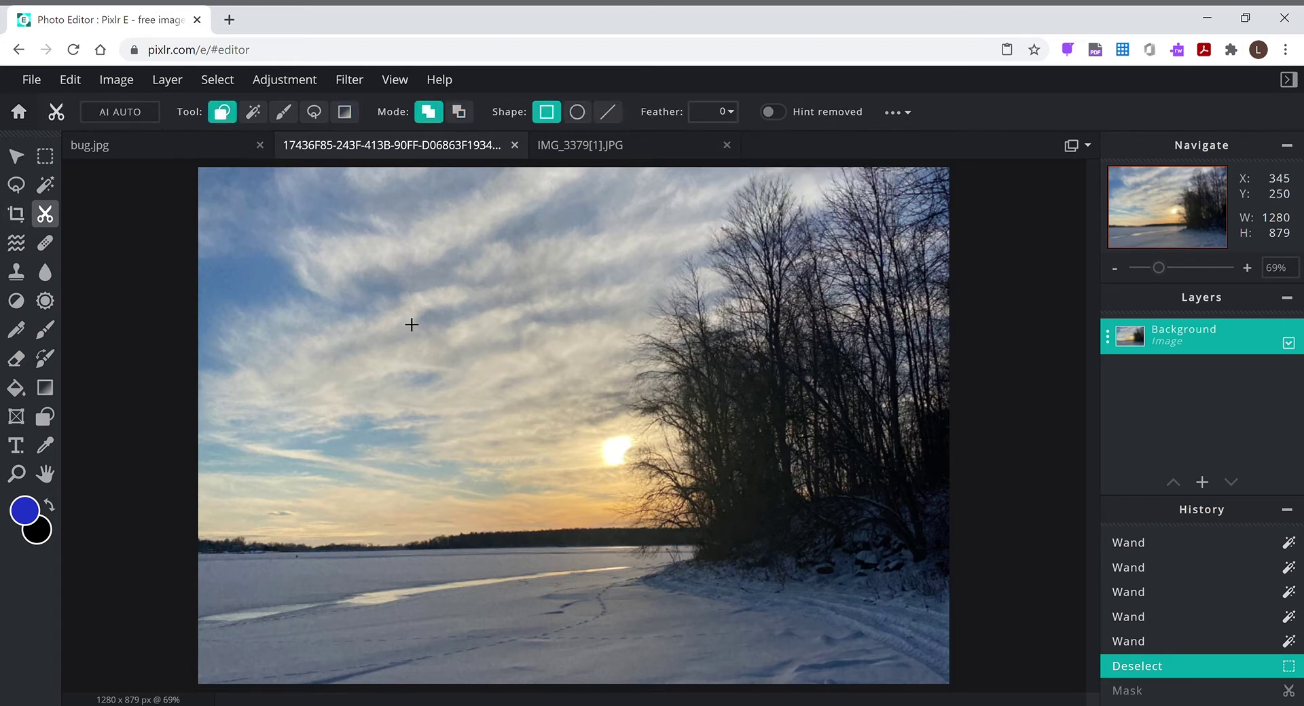
drag(408, 323, 730, 570)
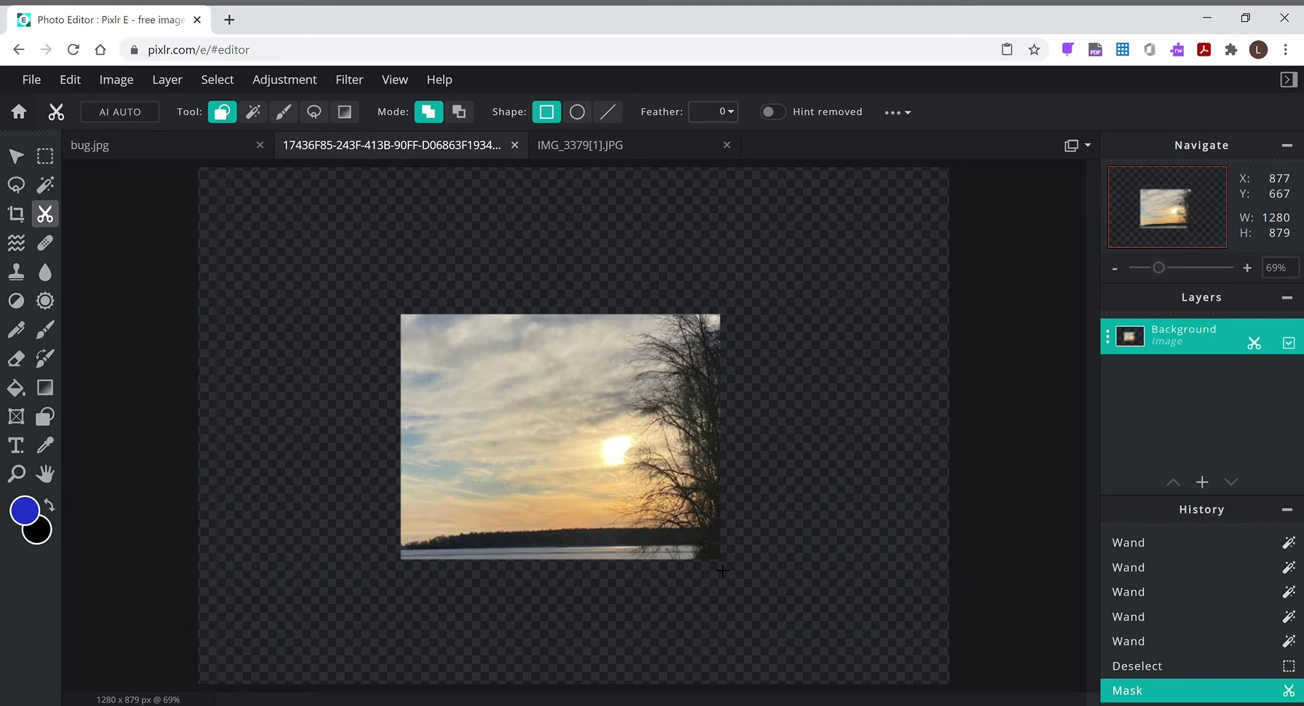
click(577, 111)
drag(610, 233, 841, 474)
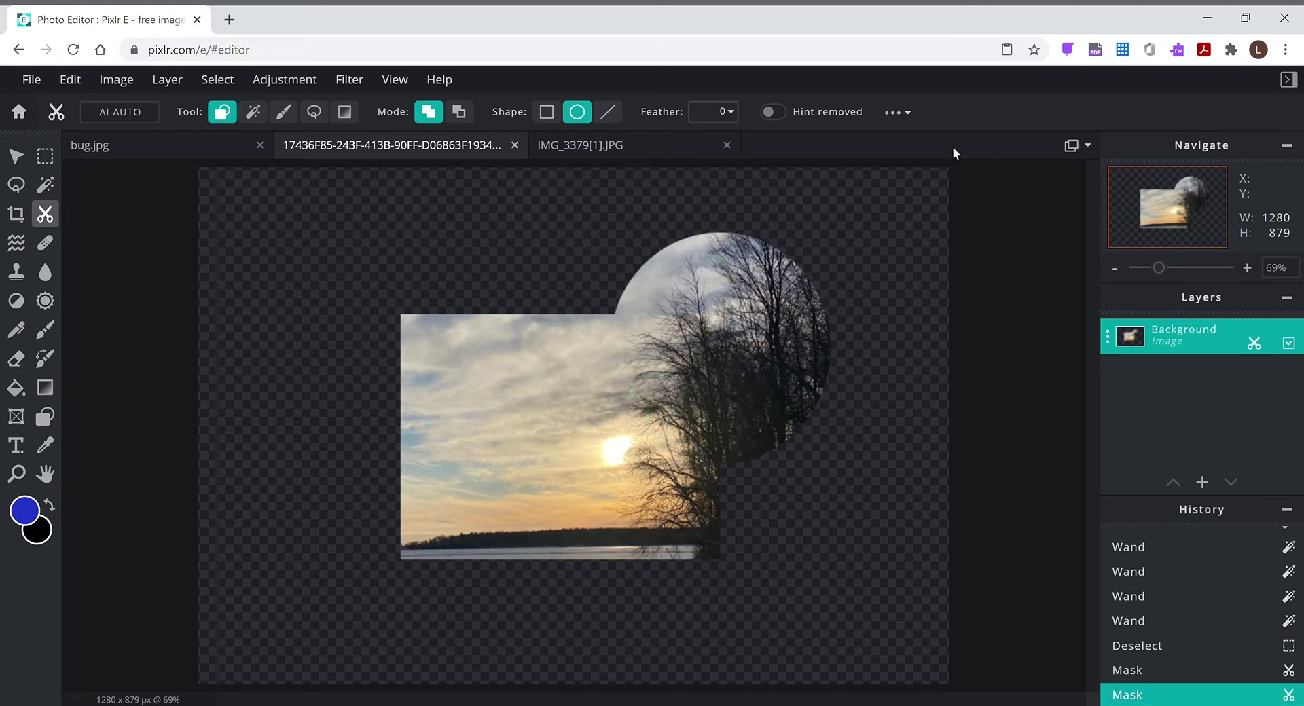
Step: Invert the rectangle-and-circle mask and invert it back again
click(909, 114)
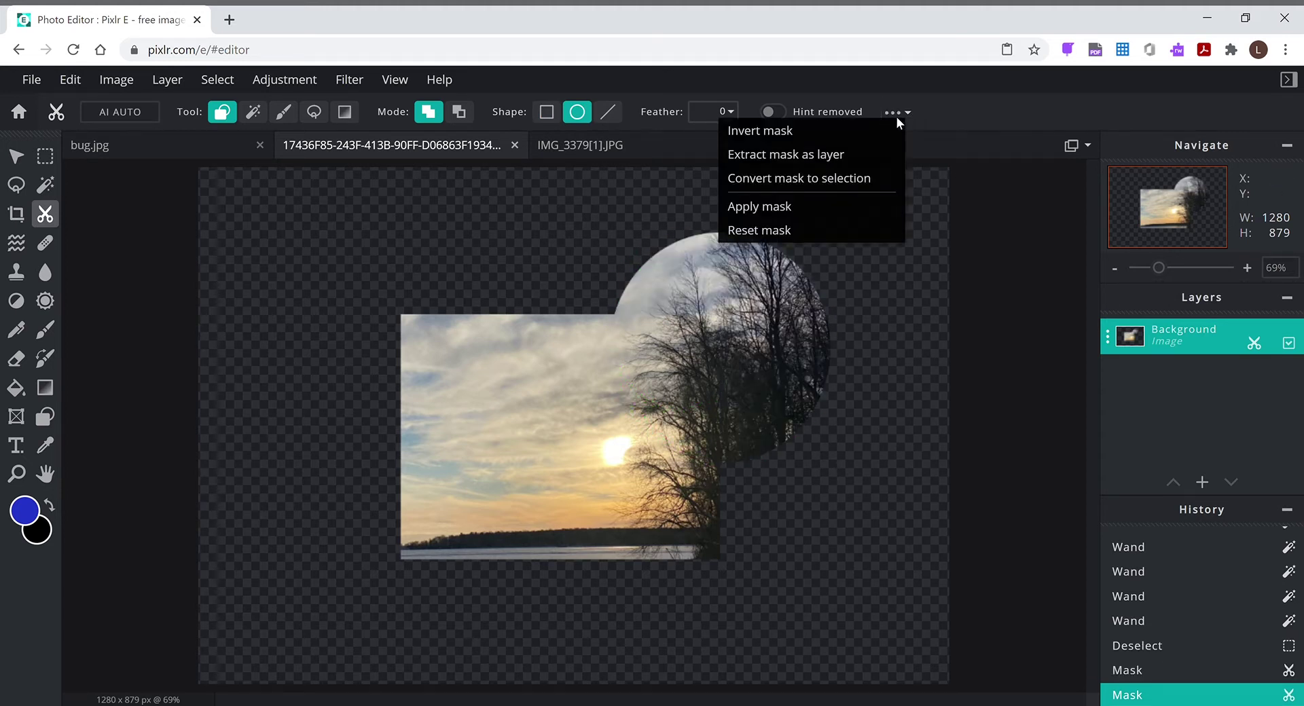
click(778, 138)
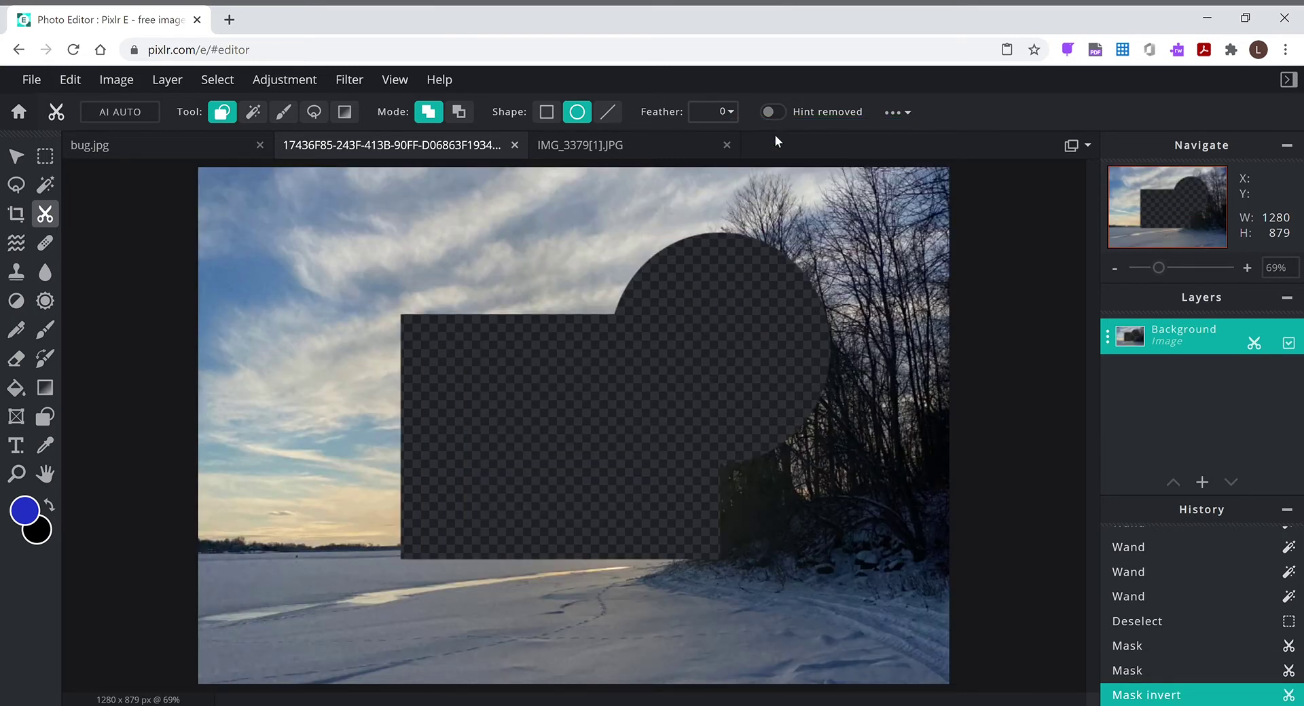
click(902, 113)
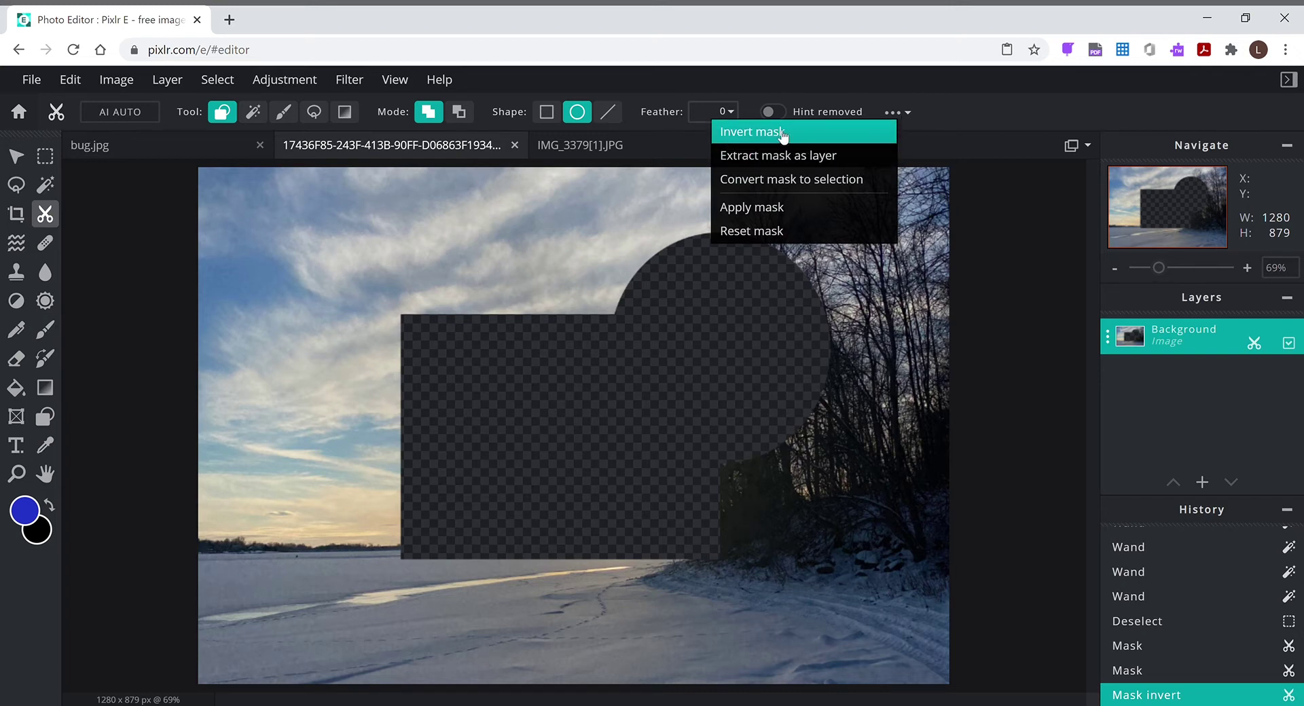
click(781, 133)
Step: Try extracting the masked area as a separate layer, and undo the extraction
click(891, 113)
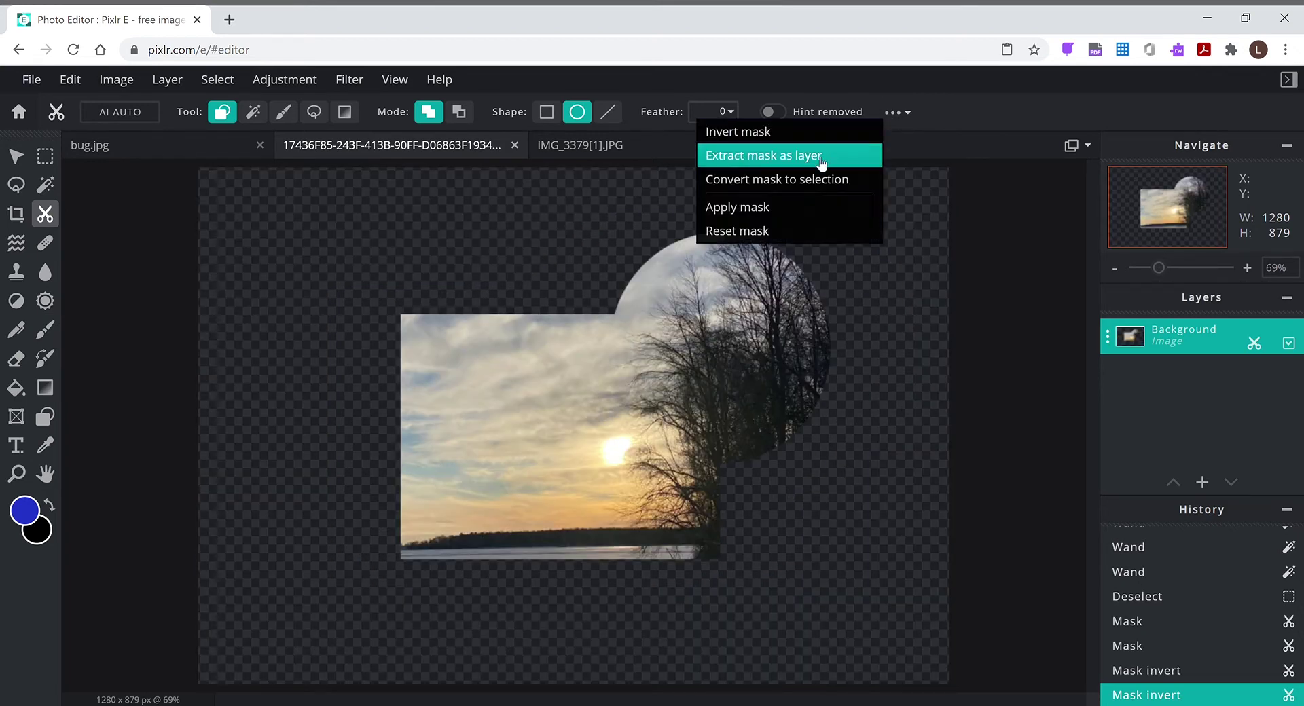
click(737, 167)
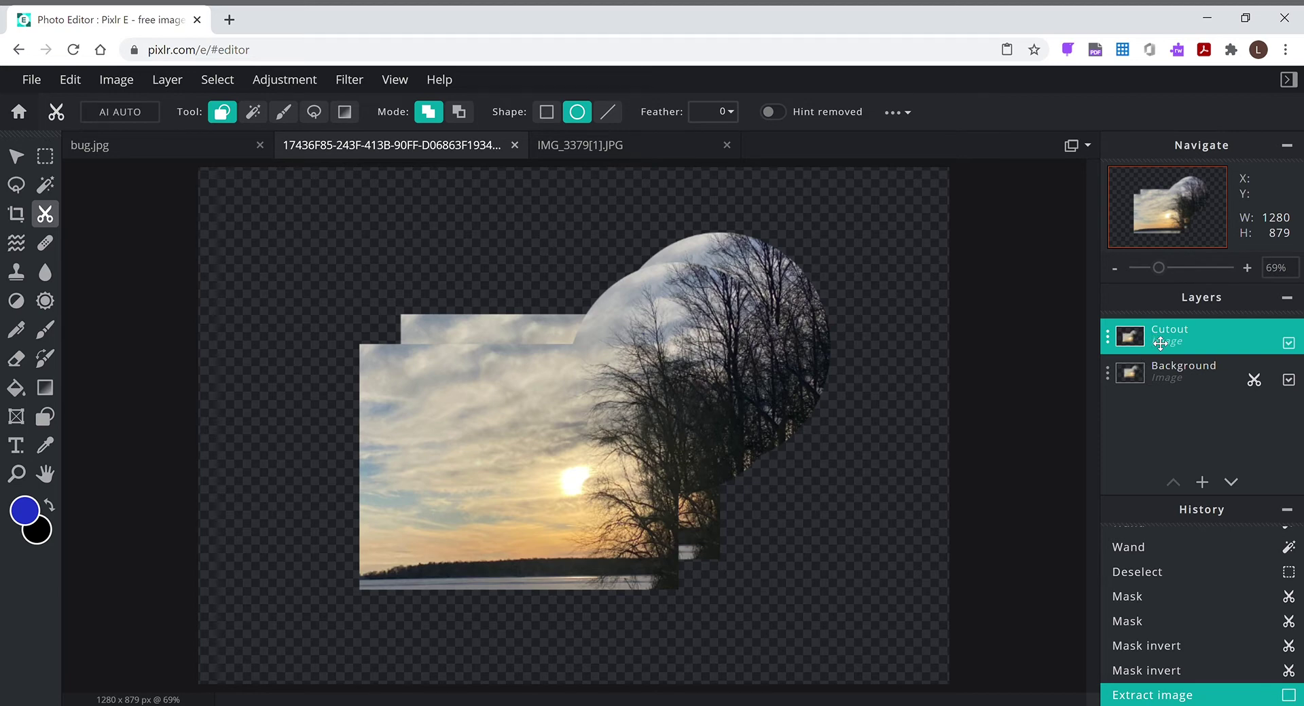
key(ctrl+z)
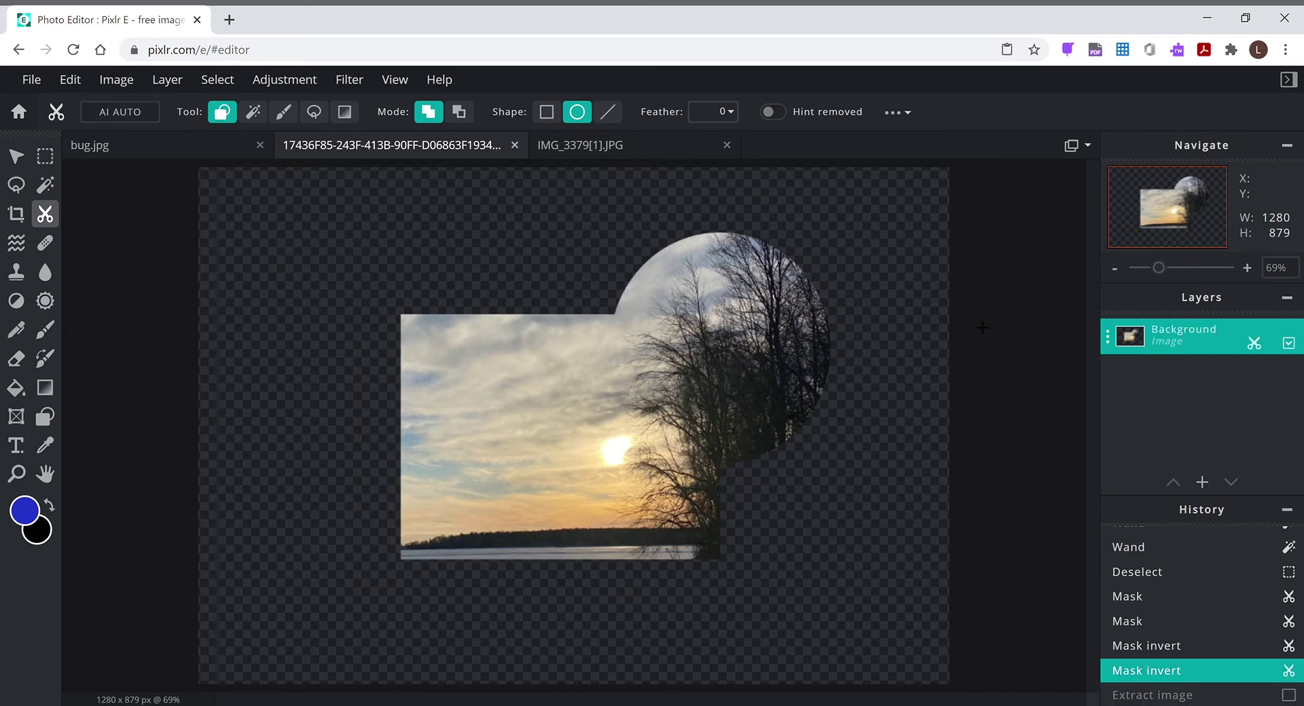
Step: Try converting the mask to a selection, undo that, and reset the mask on the background layer
click(906, 114)
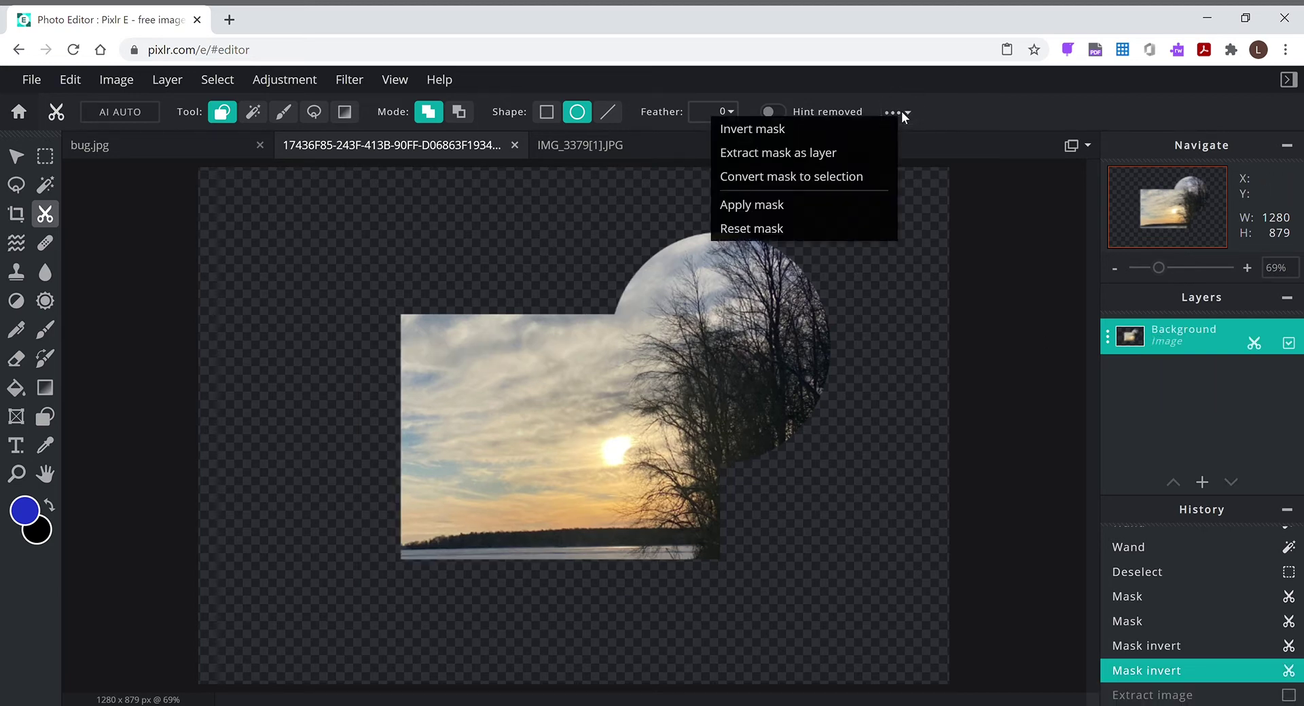
click(826, 183)
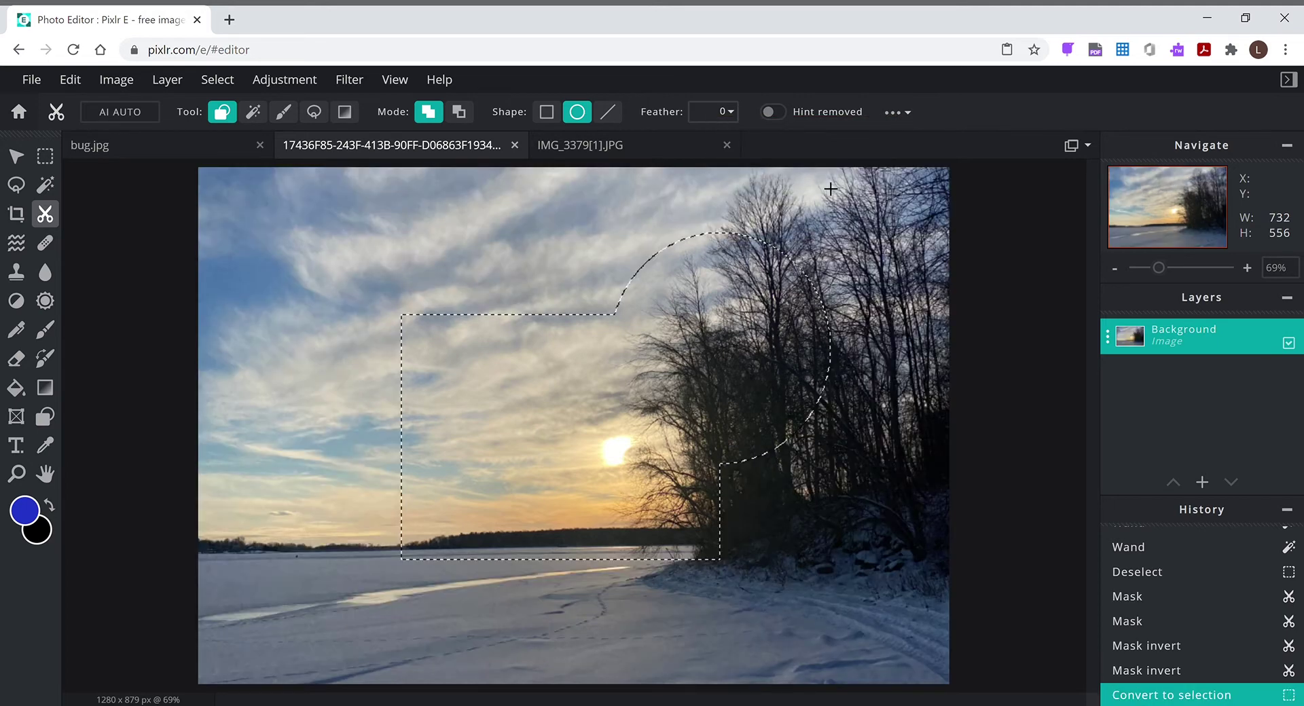
key(ctrl+z)
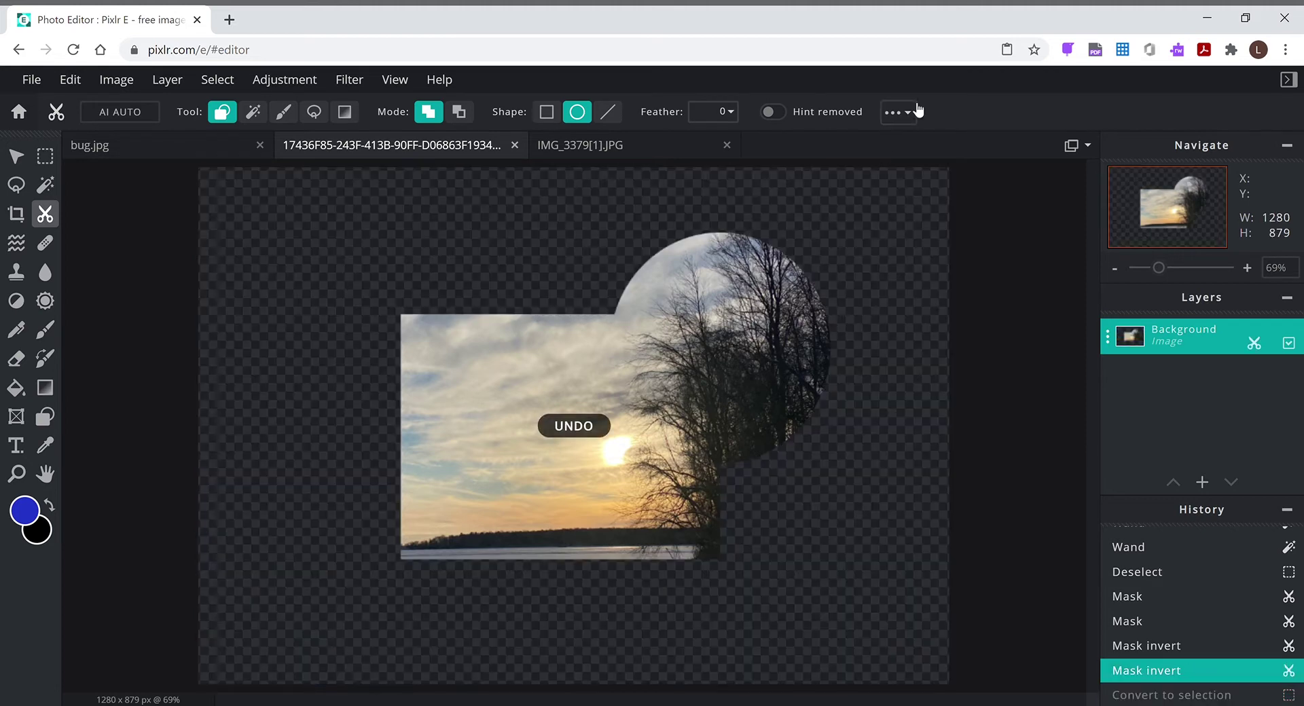
click(896, 112)
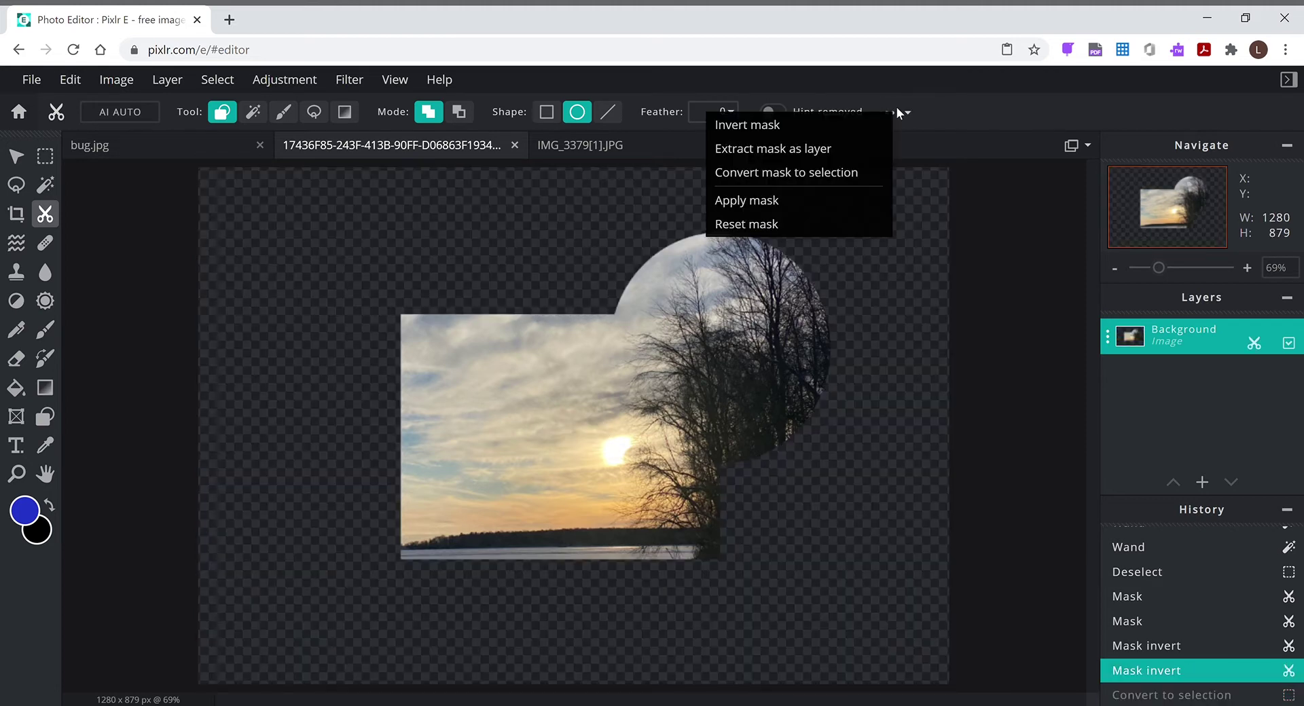
click(764, 225)
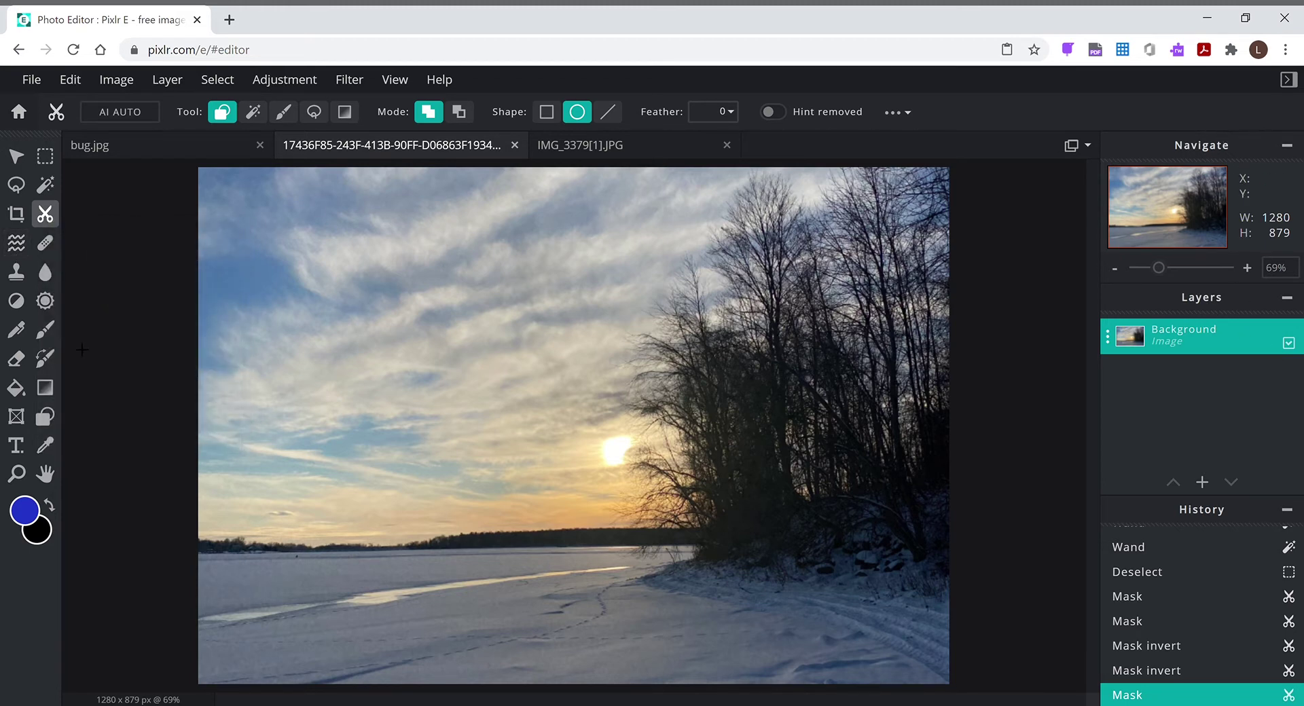
Step: Smear the sun downward and distort parts of the surrounding sky and tree edge using Liquify's push method at size 50
click(16, 242)
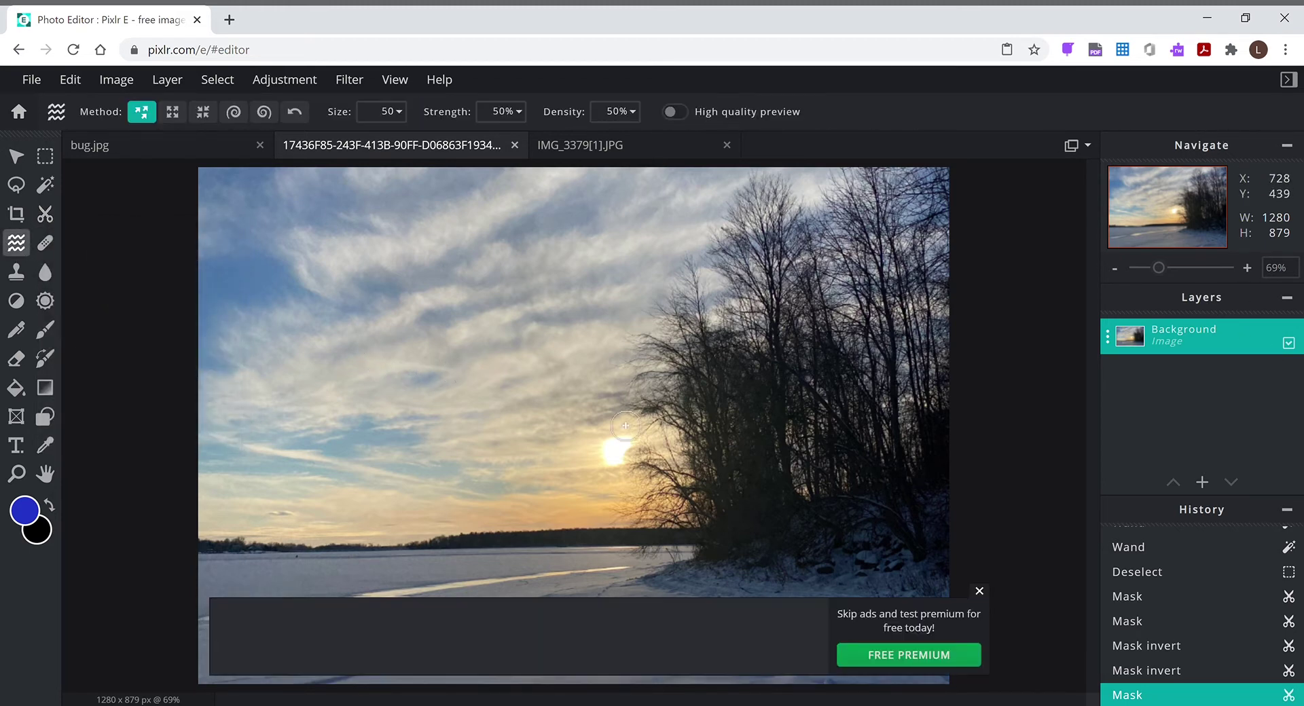
mouse_move(607, 437)
mouse_down()
mouse_move(624, 458)
mouse_move(562, 481)
mouse_move(607, 468)
mouse_move(580, 464)
mouse_move(594, 519)
mouse_up()
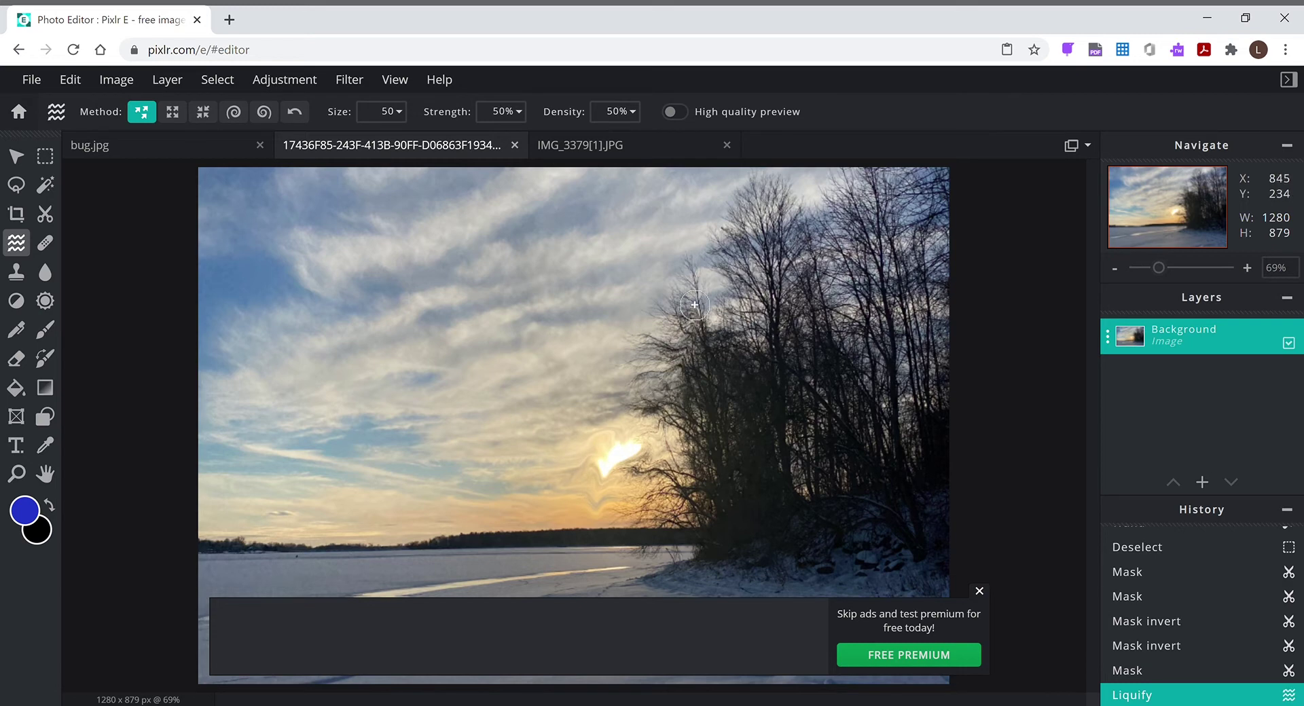
click(557, 291)
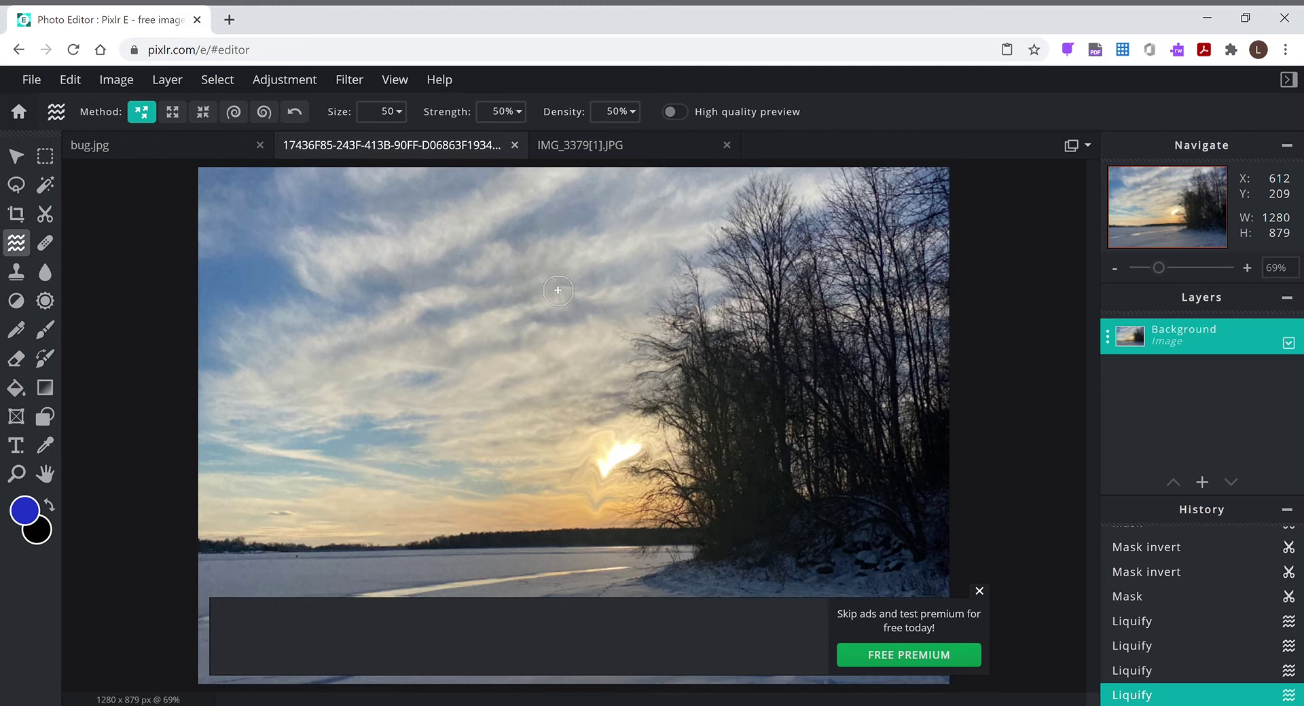
click(979, 592)
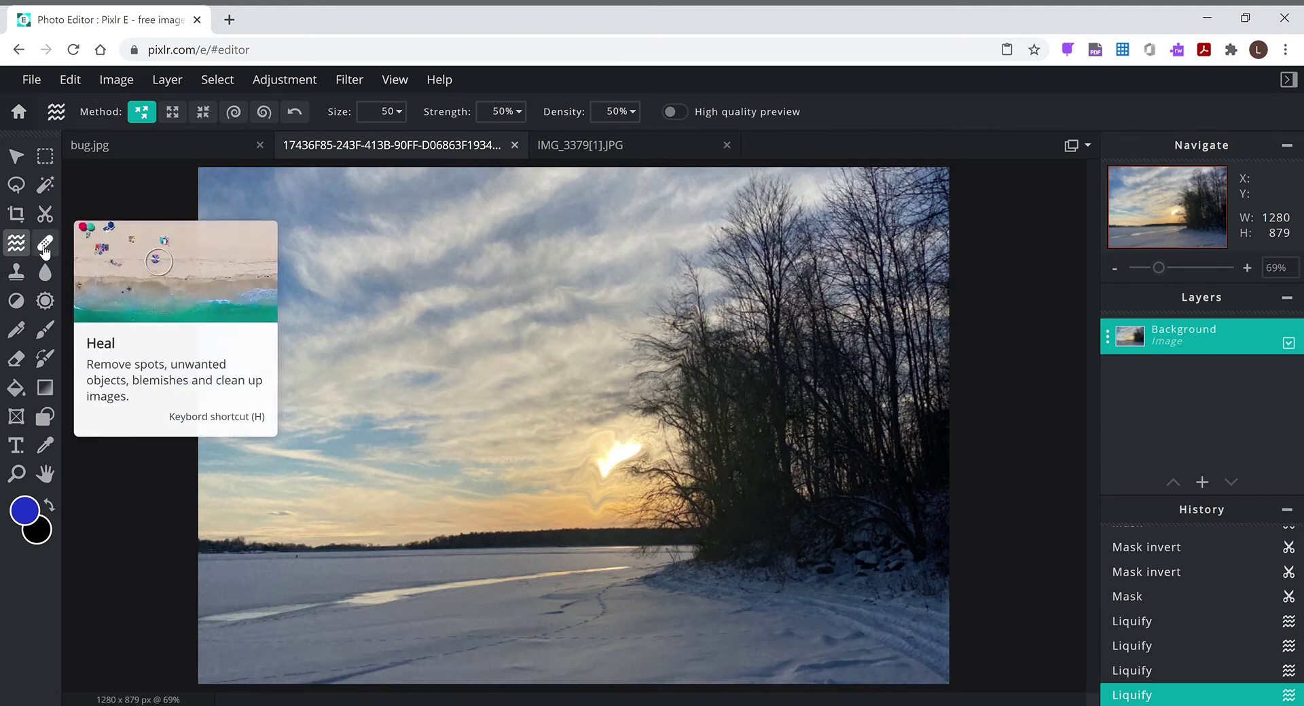
Step: Activate the Heal tool, switch to the IMG_3379[1].JPG birch log image and clear its selection
click(43, 247)
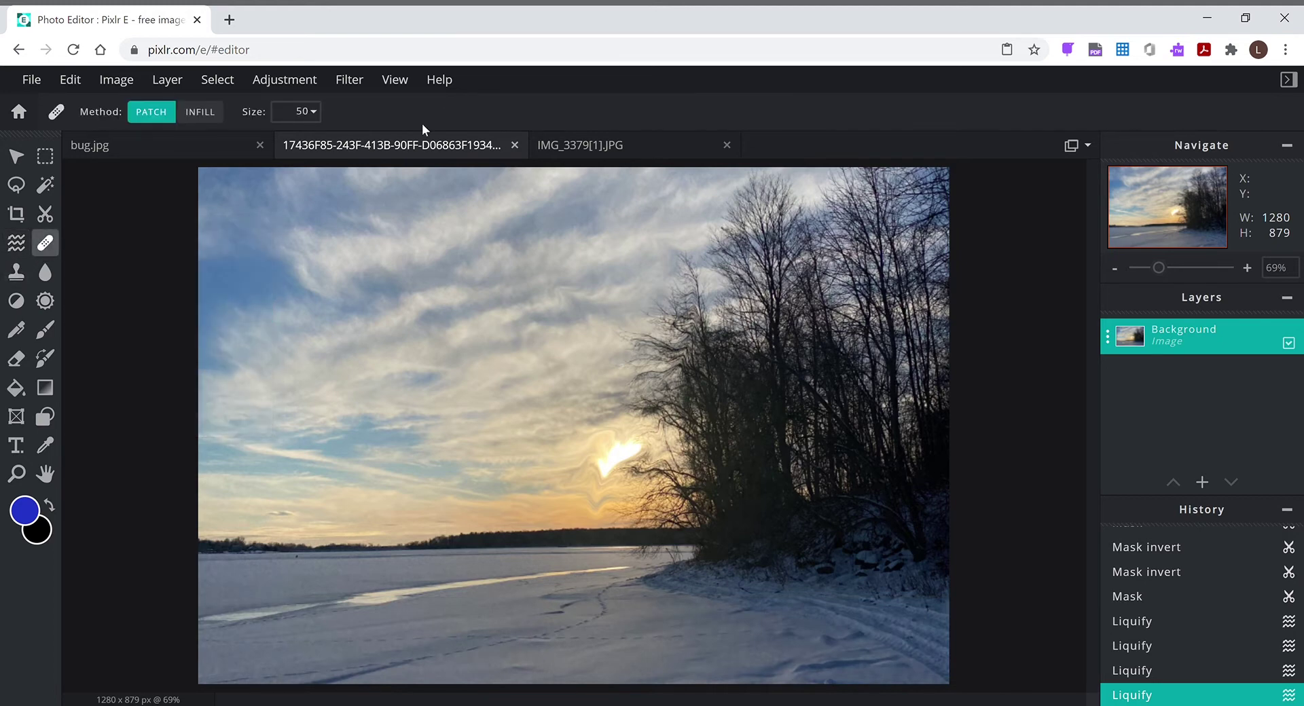
click(586, 147)
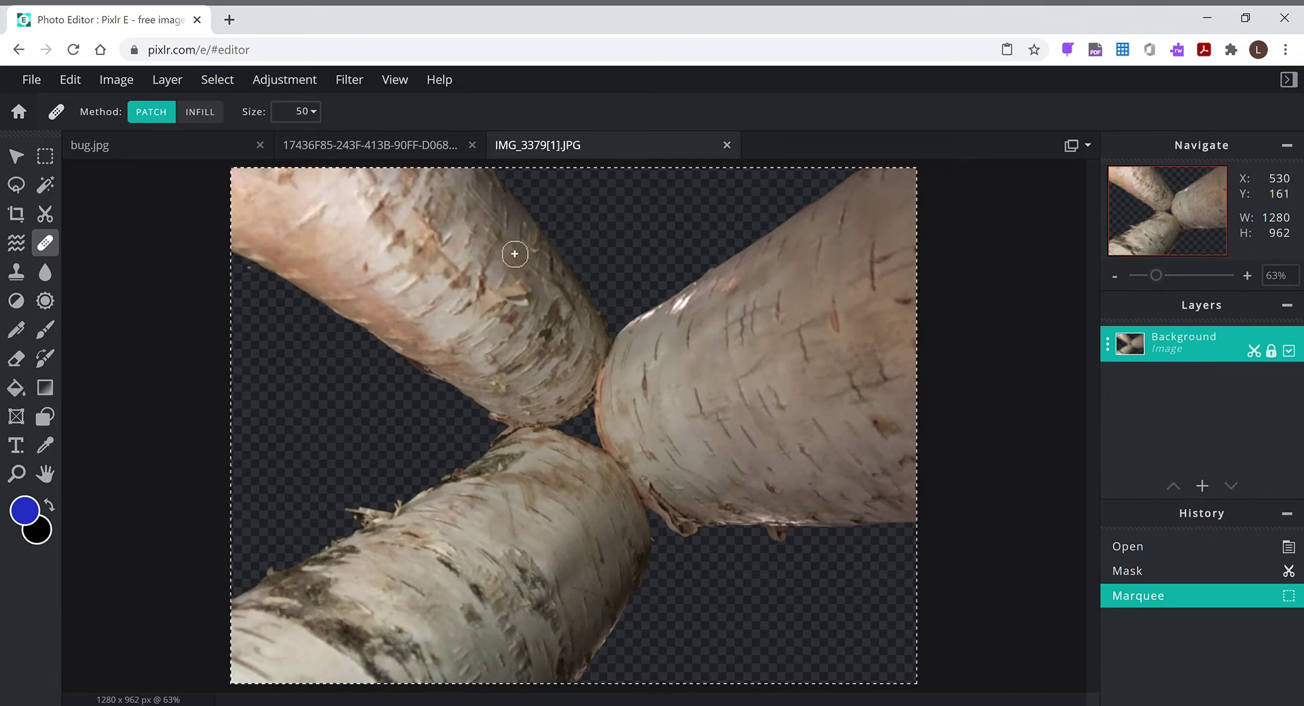
key(ctrl+d)
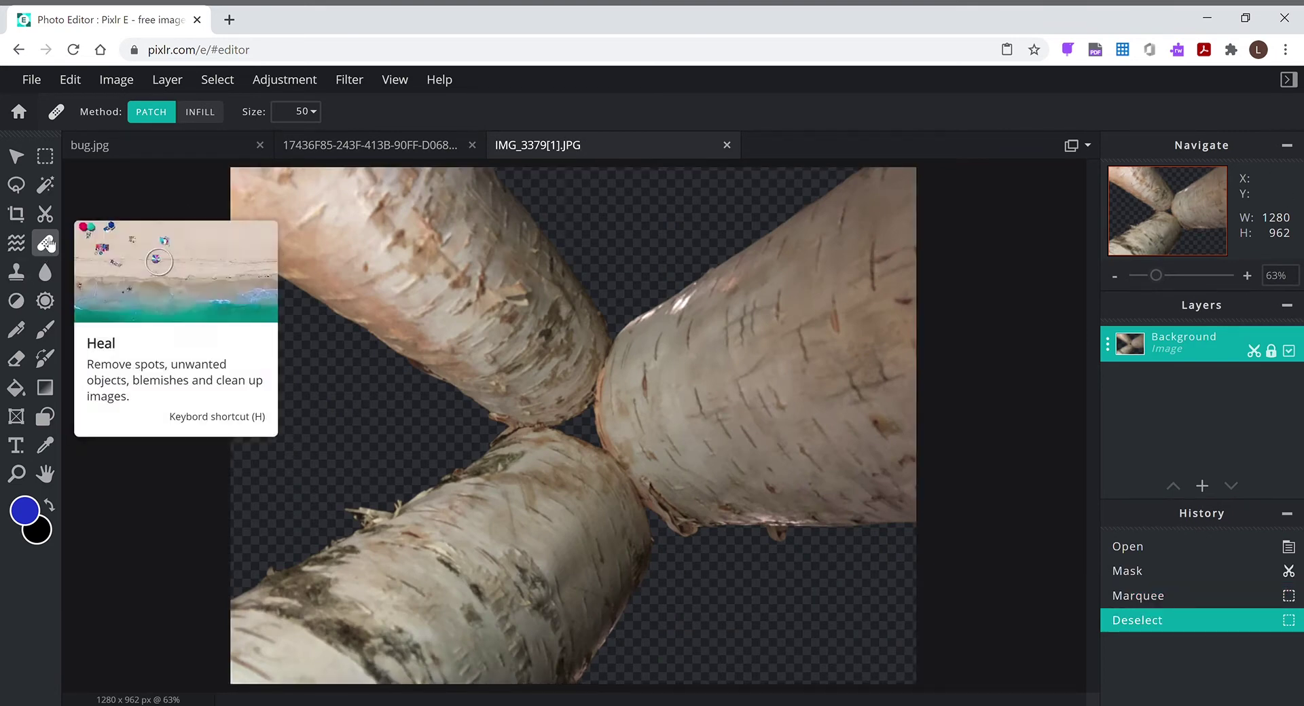
Step: Patch the dark bark marks on the upper part of the right-hand log with Heal at size 50
click(779, 293)
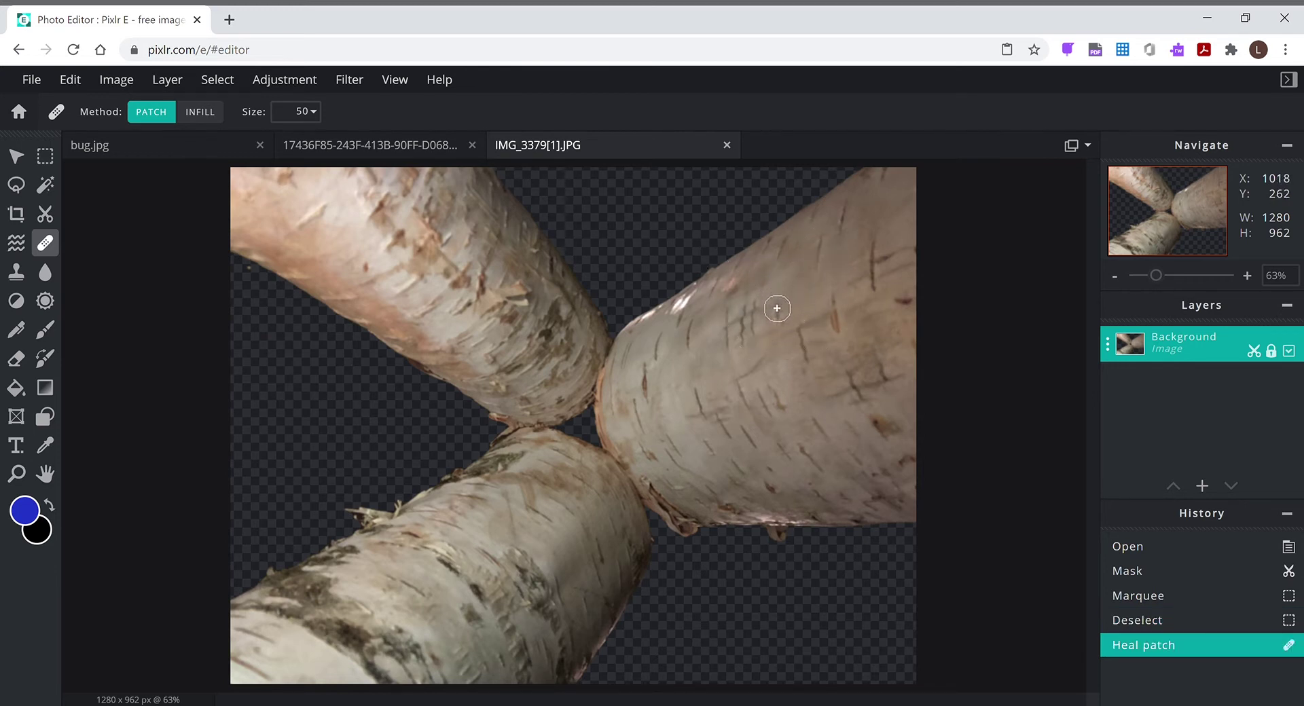
click(781, 307)
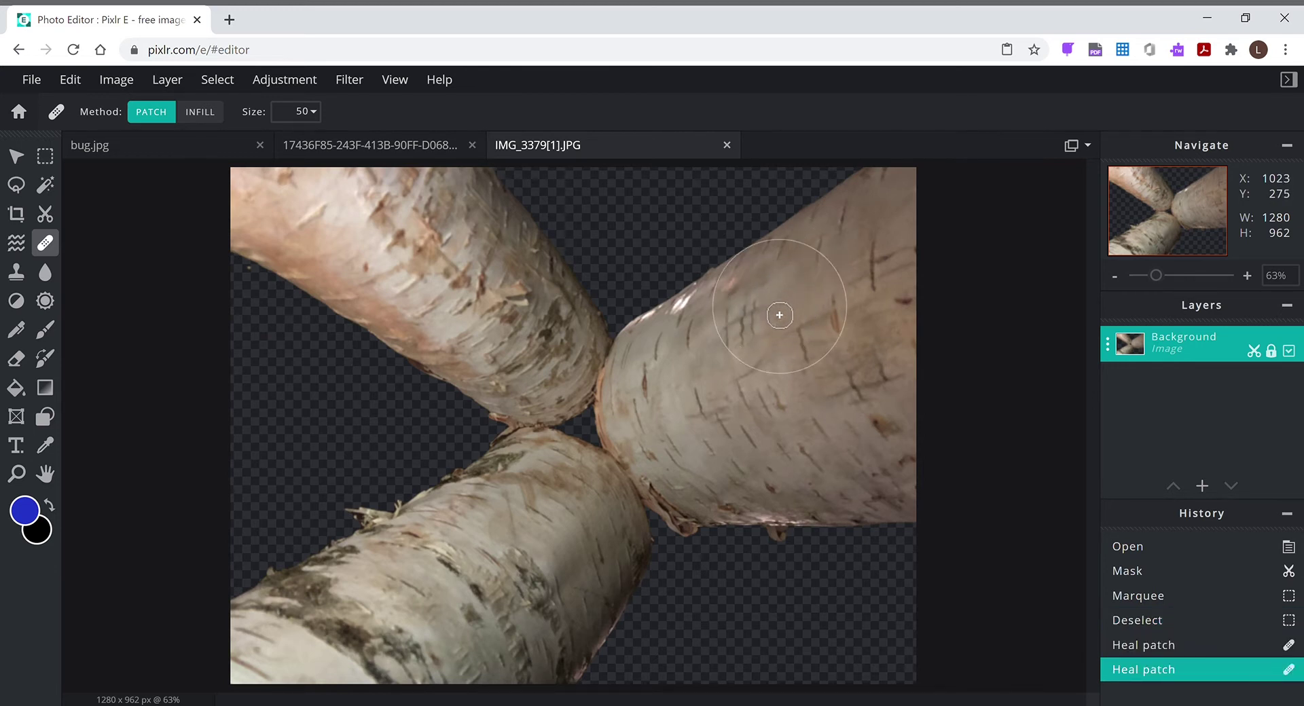
click(784, 326)
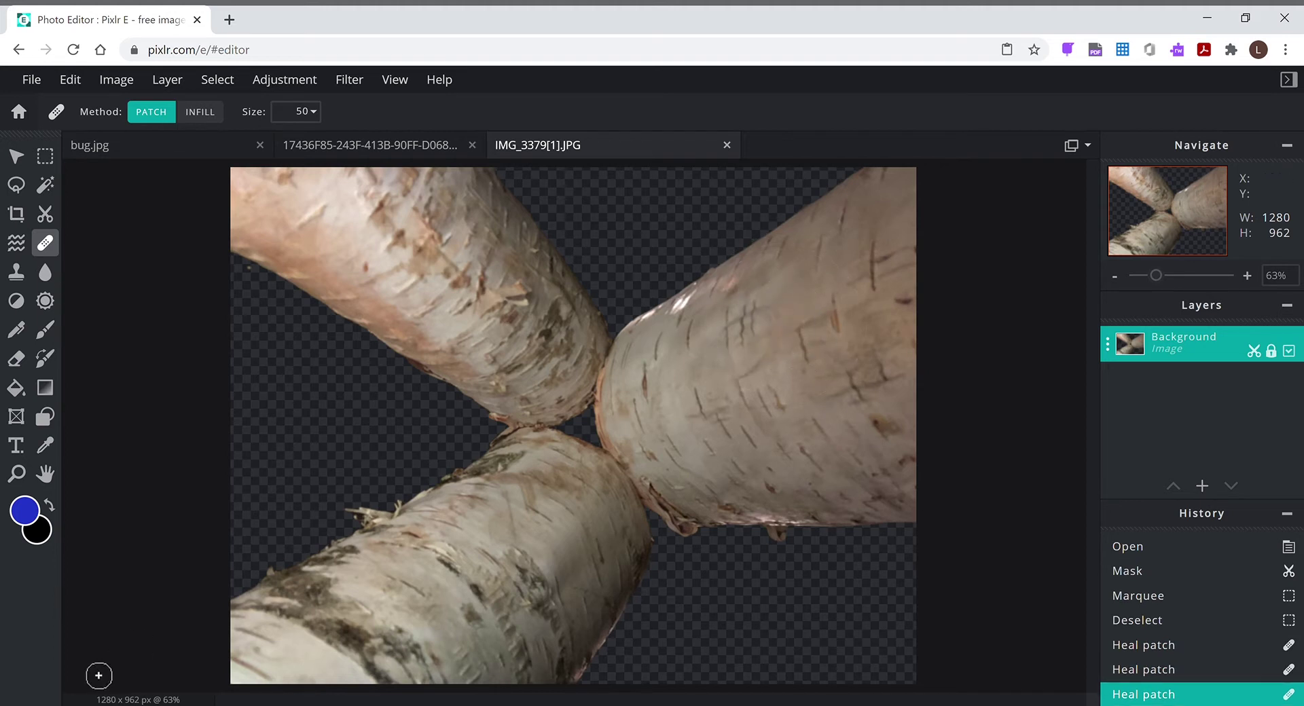
Step: Patch further bark marks near the upper edge and across the middle of the right-hand log with Heal at size 50
click(816, 270)
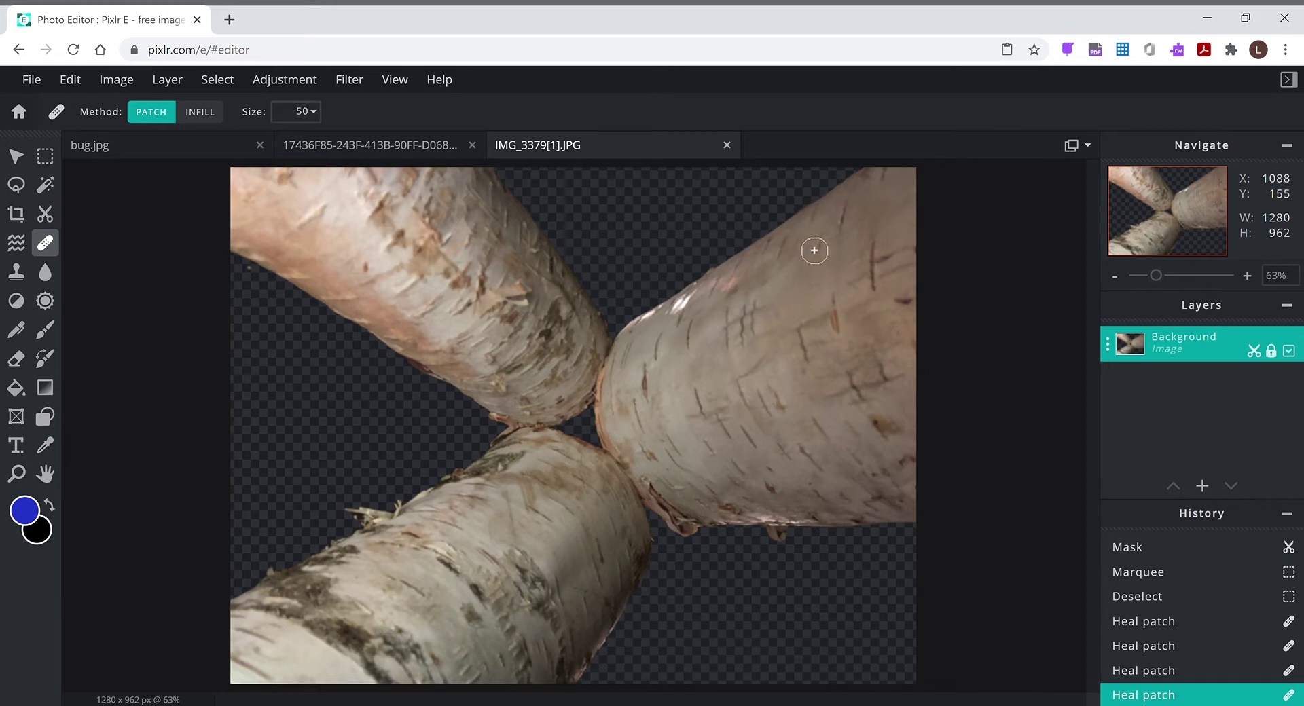
click(816, 260)
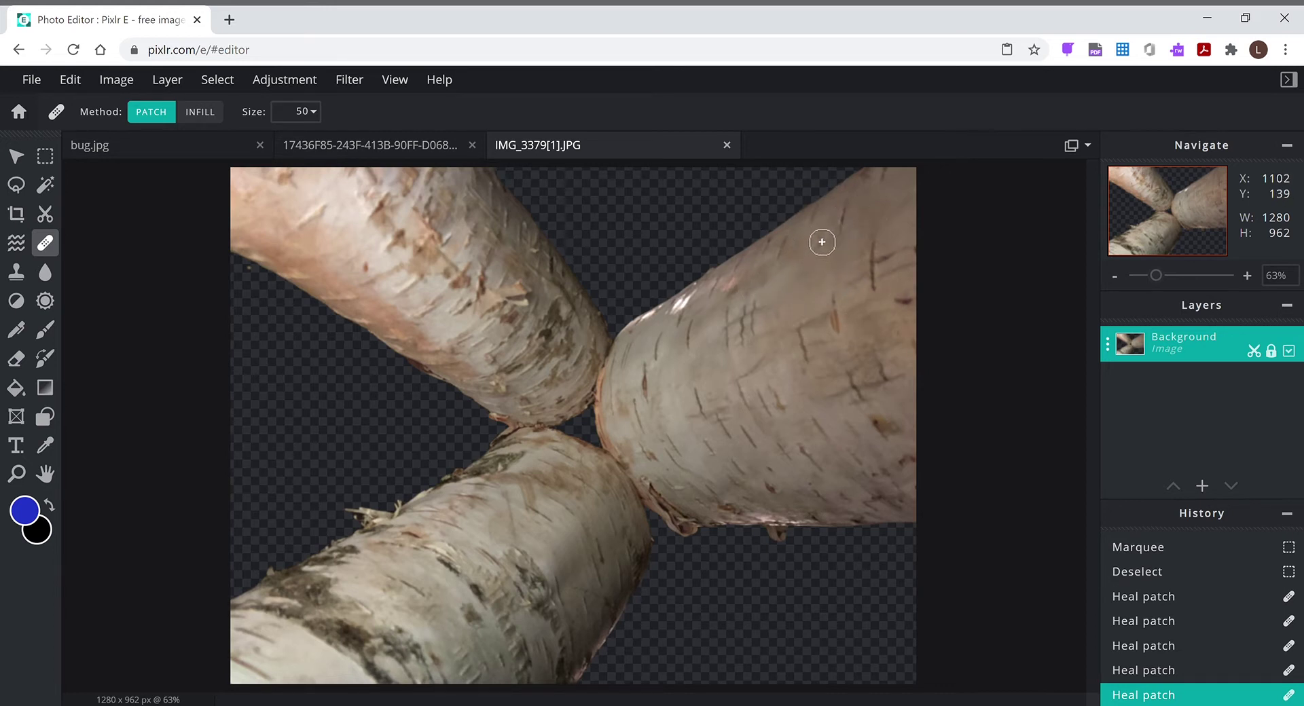
click(822, 243)
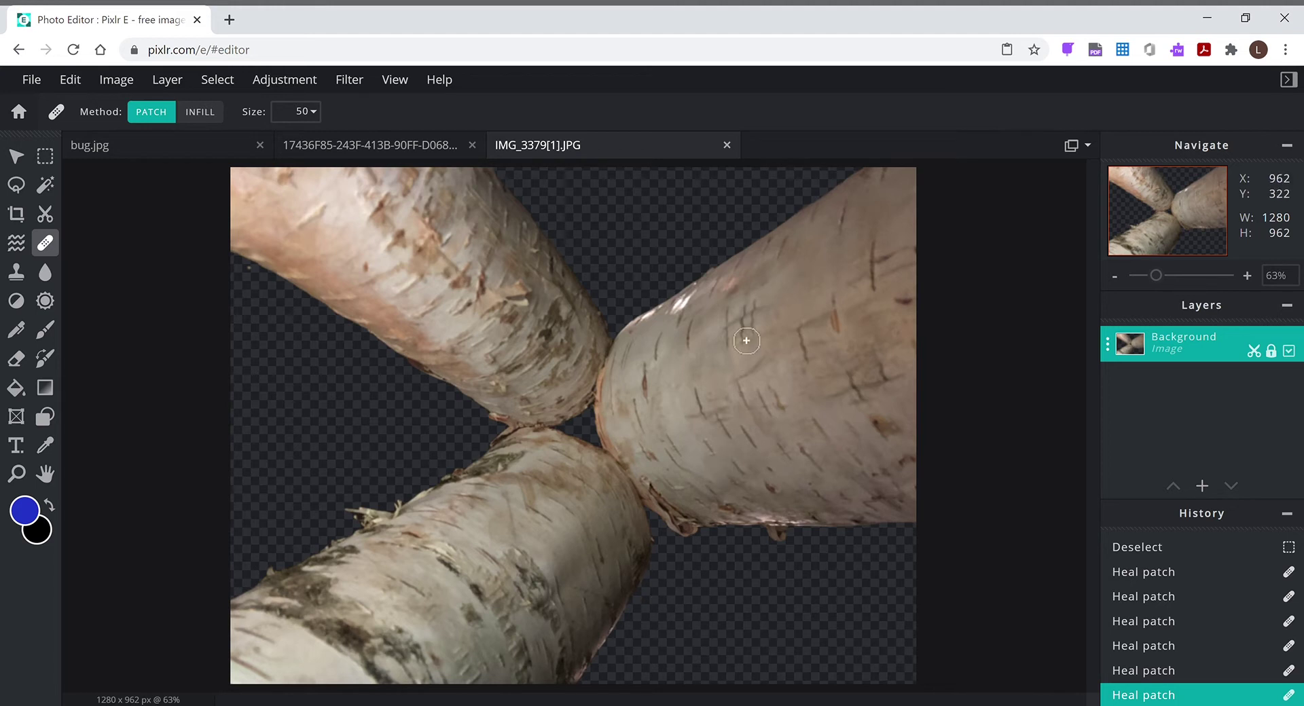
click(800, 330)
click(801, 347)
click(803, 361)
click(805, 376)
click(804, 356)
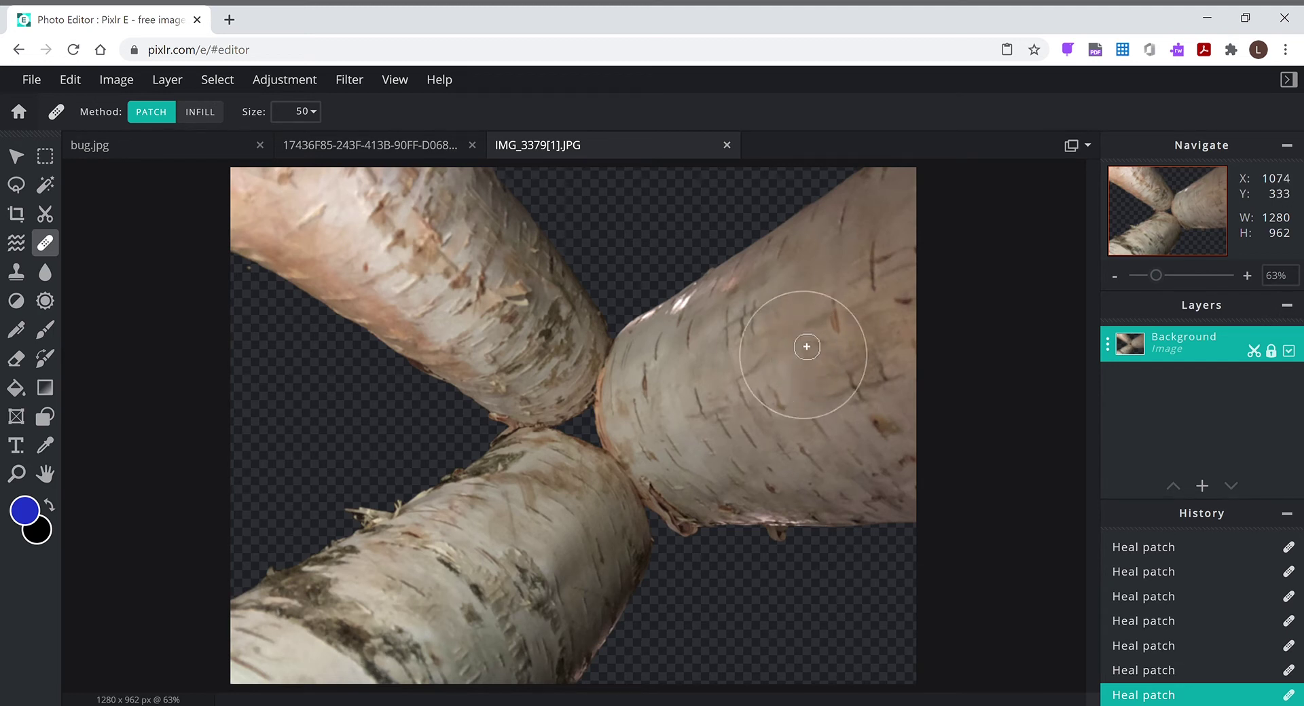
click(24, 276)
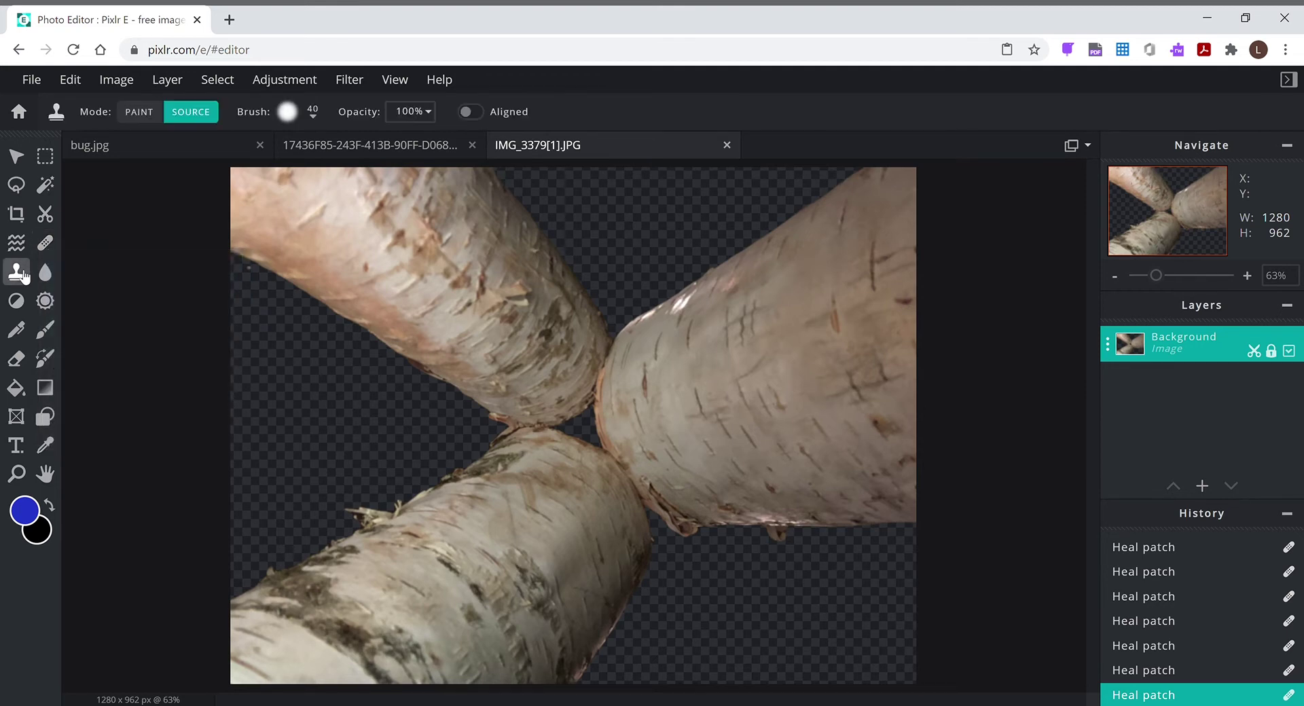
click(44, 243)
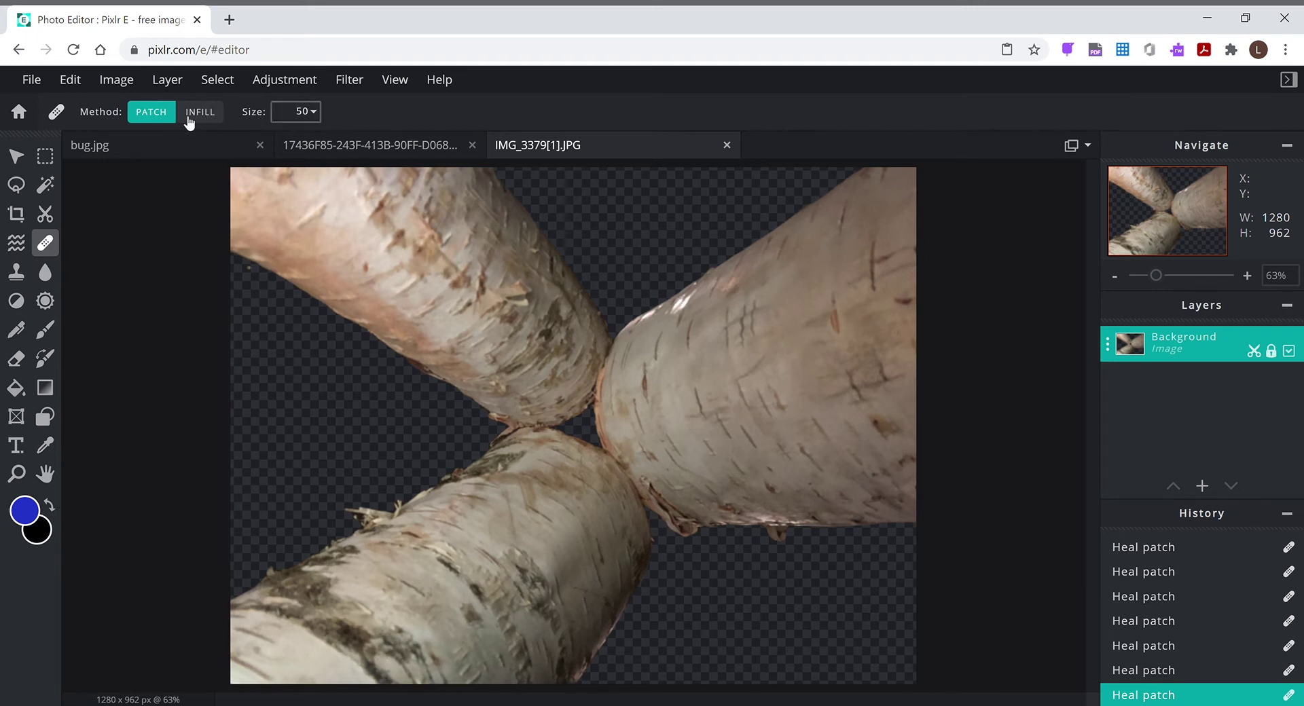
click(311, 115)
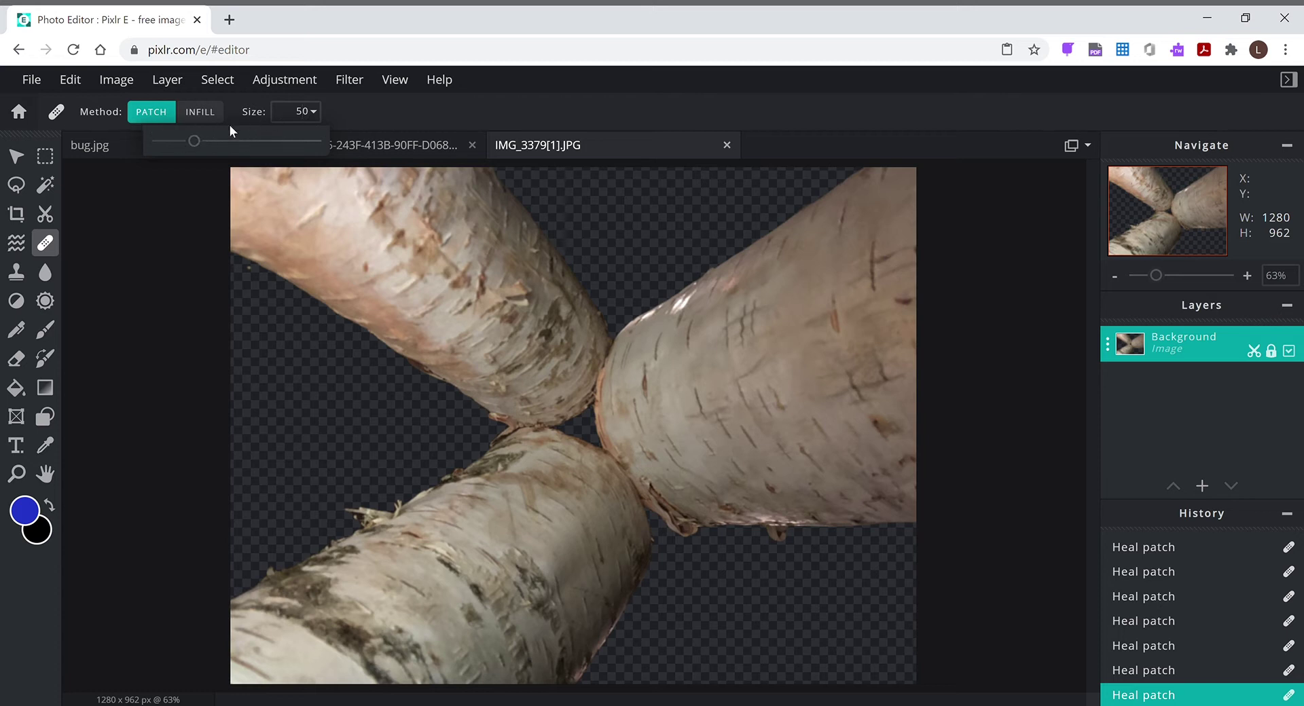
Step: Clone dark bark from the lower part of the upper-left log onto its smooth bark as a round spot, using brush size 40
click(19, 275)
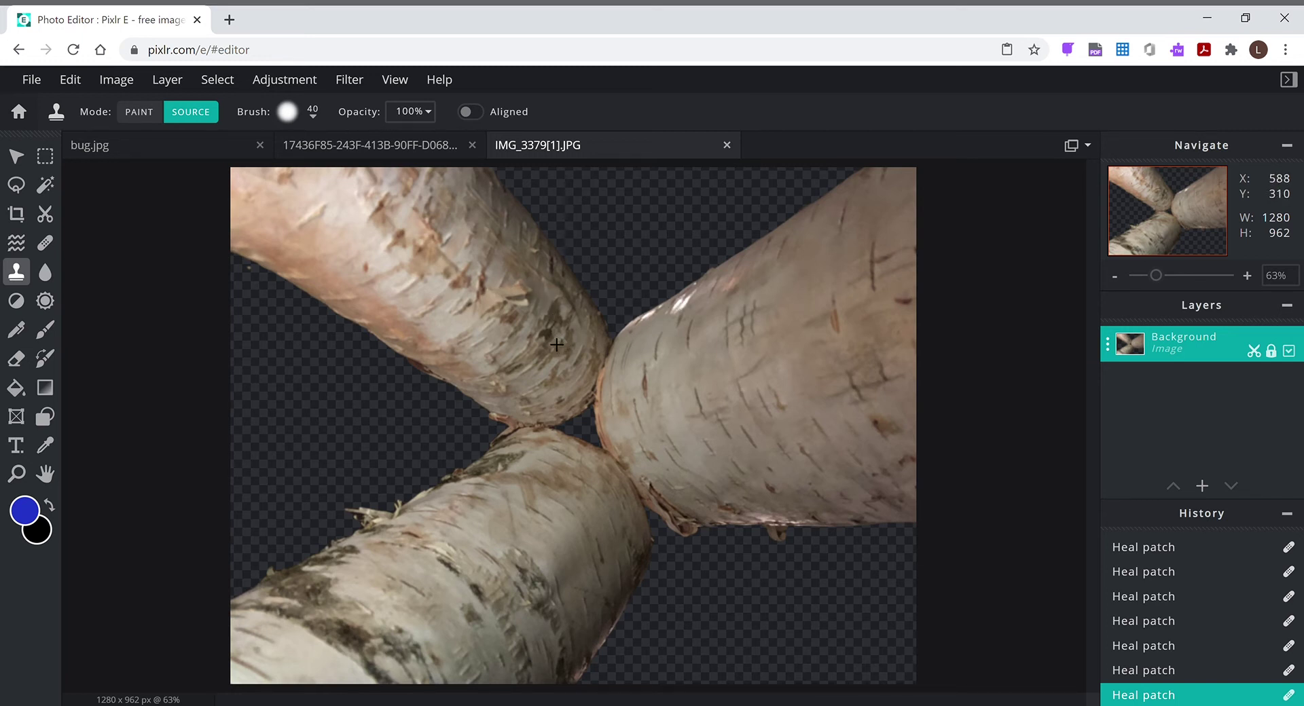
click(546, 334)
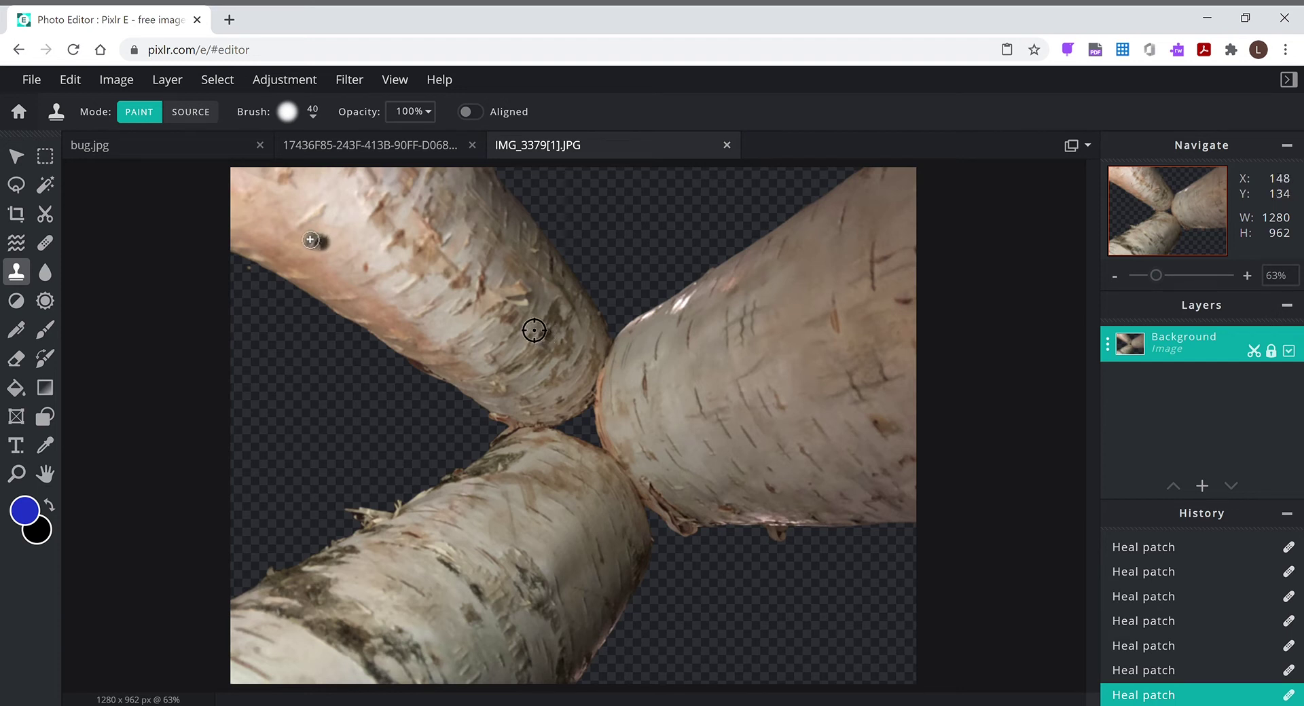
mouse_move(326, 245)
mouse_down()
mouse_move(310, 261)
mouse_move(316, 231)
mouse_move(298, 256)
mouse_move(324, 260)
mouse_move(333, 238)
mouse_move(312, 226)
mouse_move(312, 253)
mouse_move(322, 243)
mouse_up()
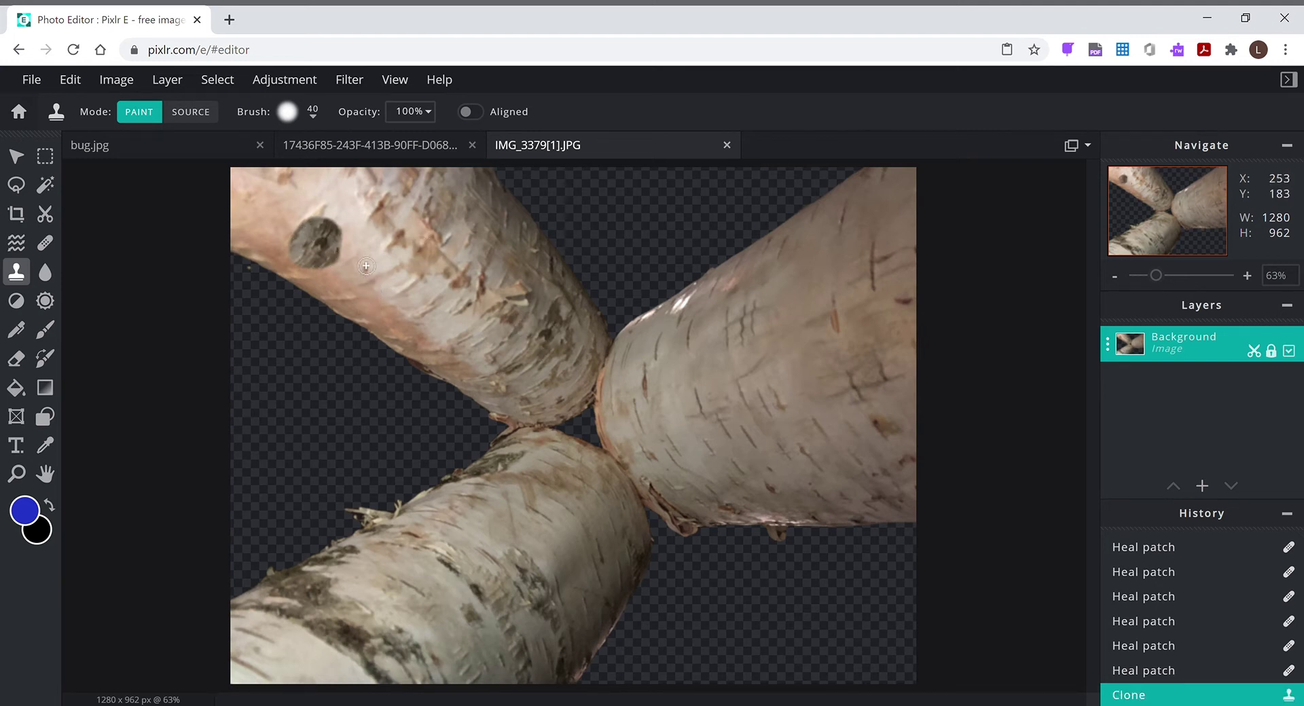
Step: Sample clean bark beside the cloned round spot and clone it over the small dark mark next to it
click(192, 113)
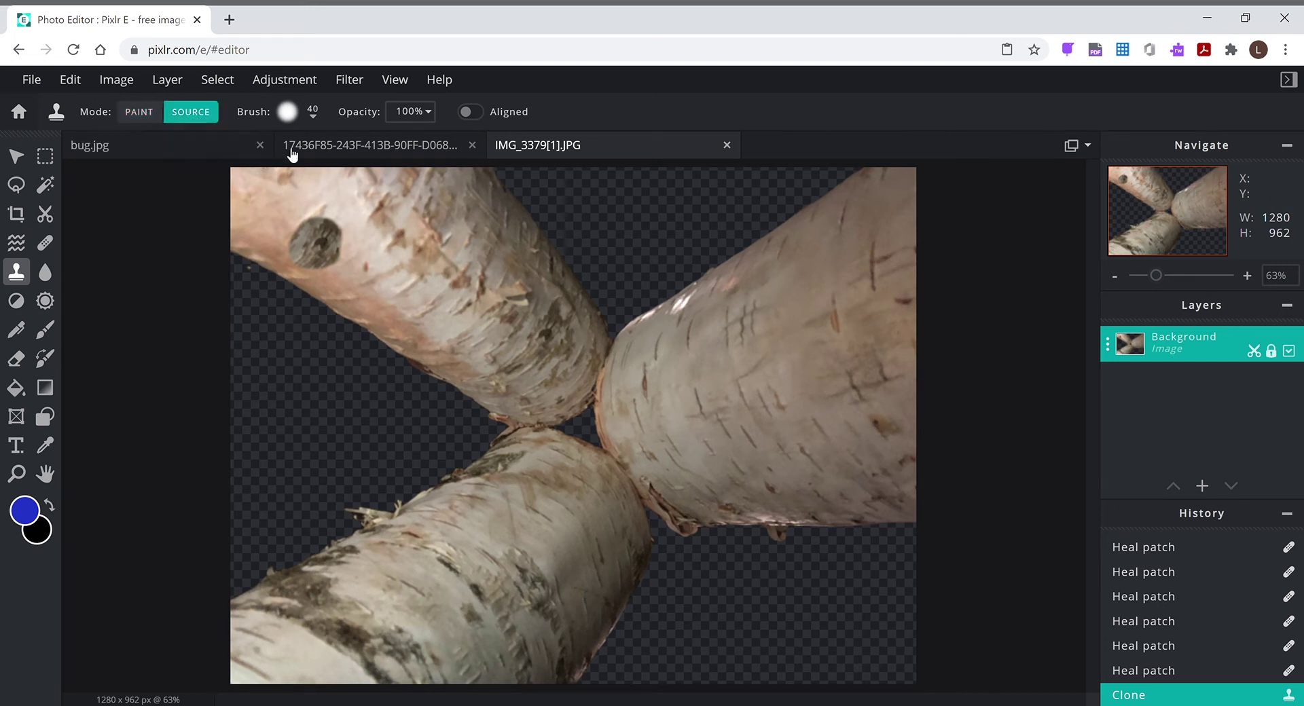
click(376, 262)
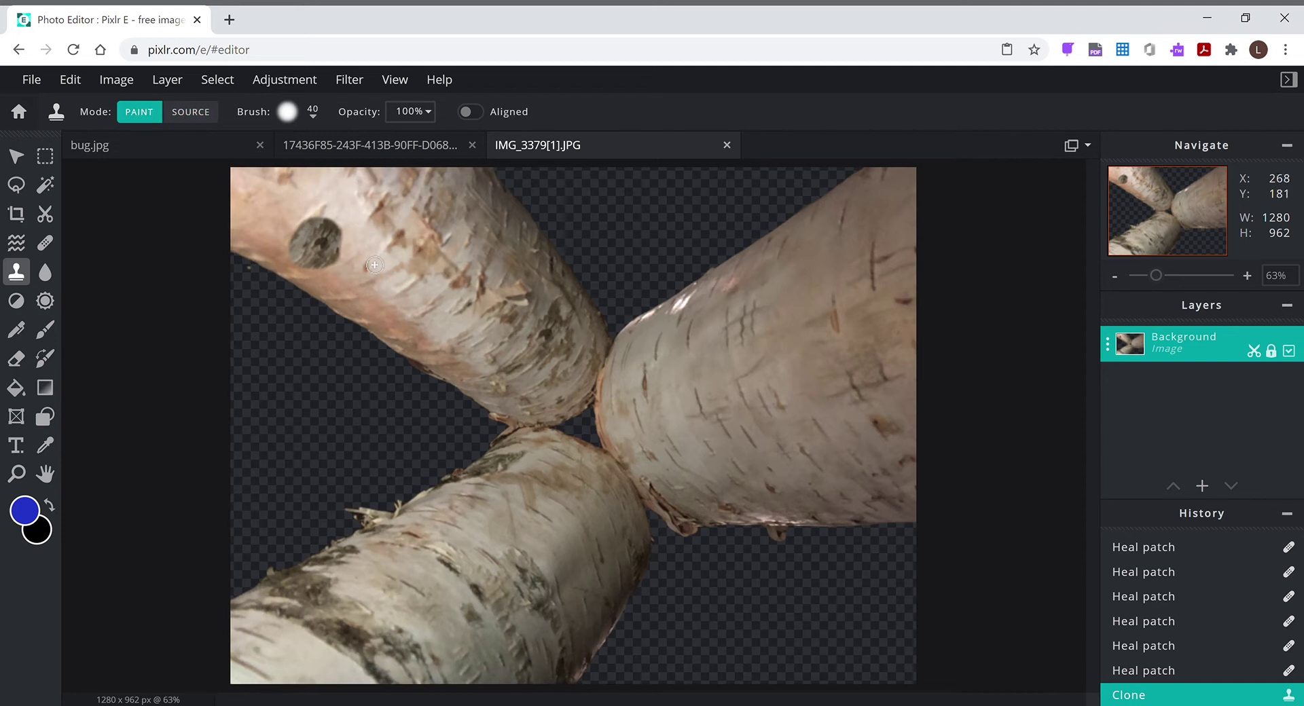
click(367, 267)
click(367, 266)
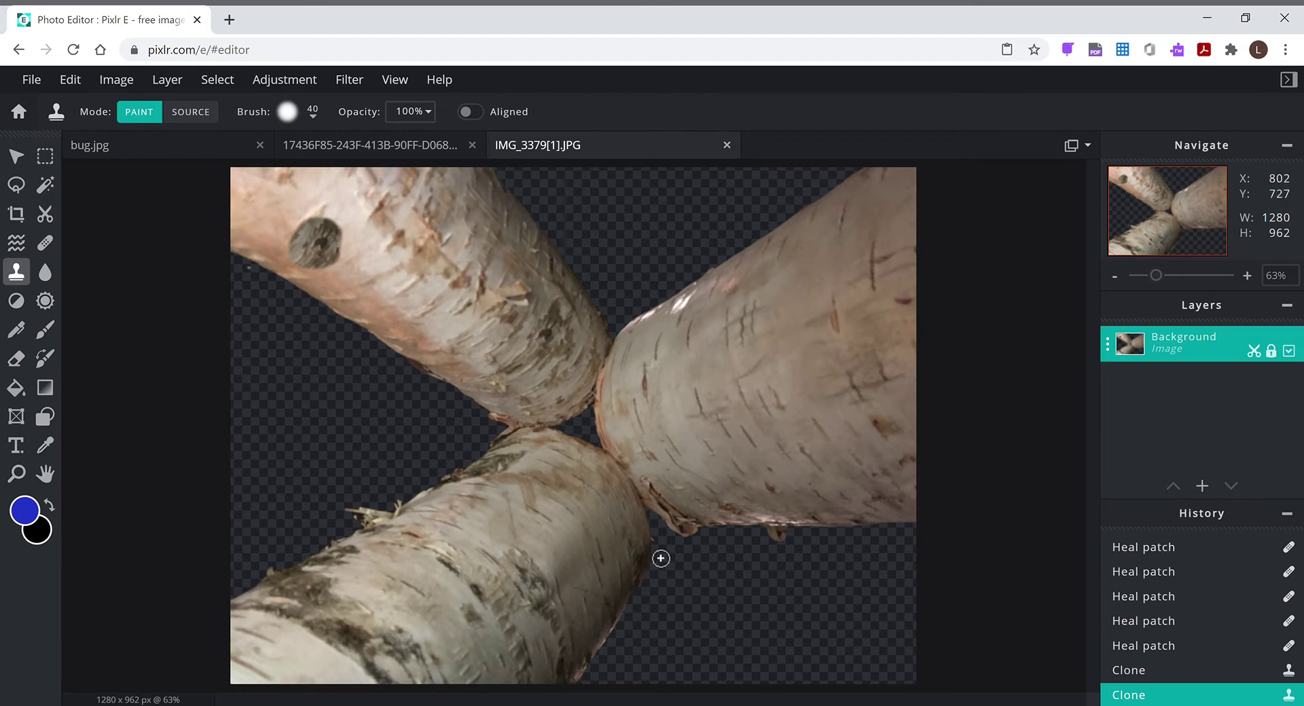
Step: Sample clean bark on the right-hand log and clone it over the nearby dark crack at 100% opacity
click(201, 113)
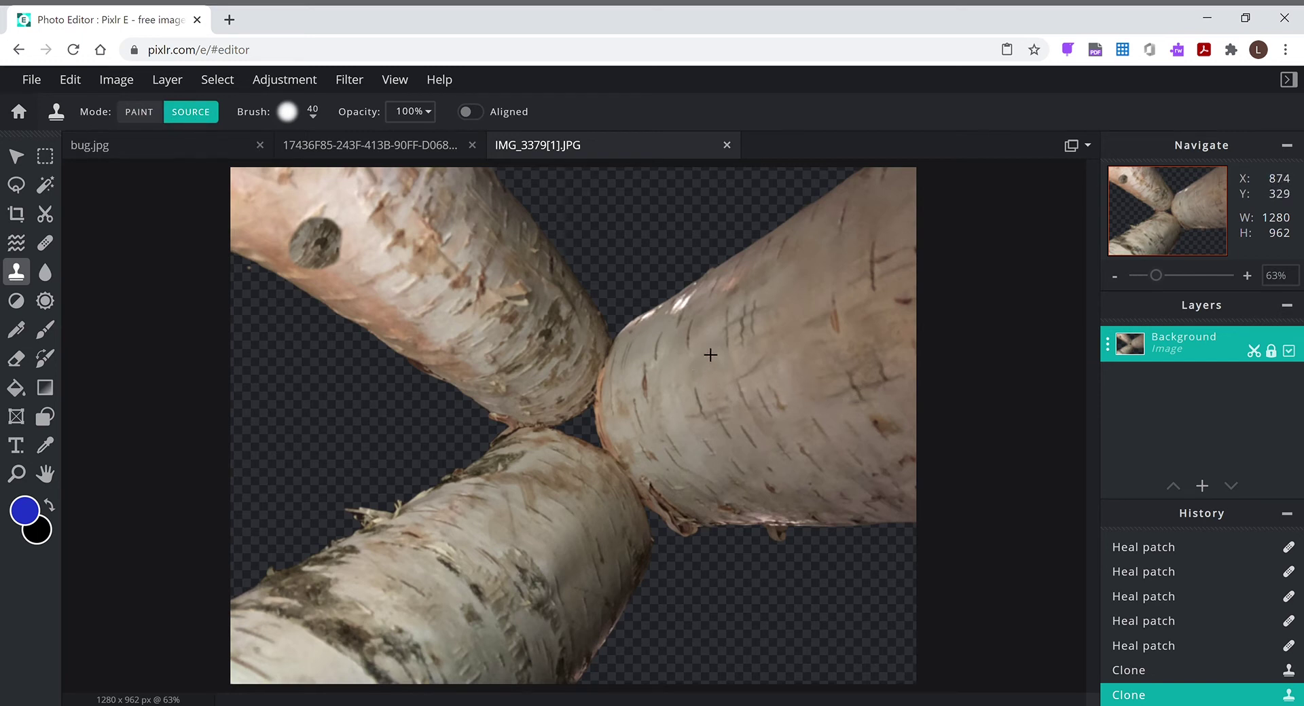
click(710, 354)
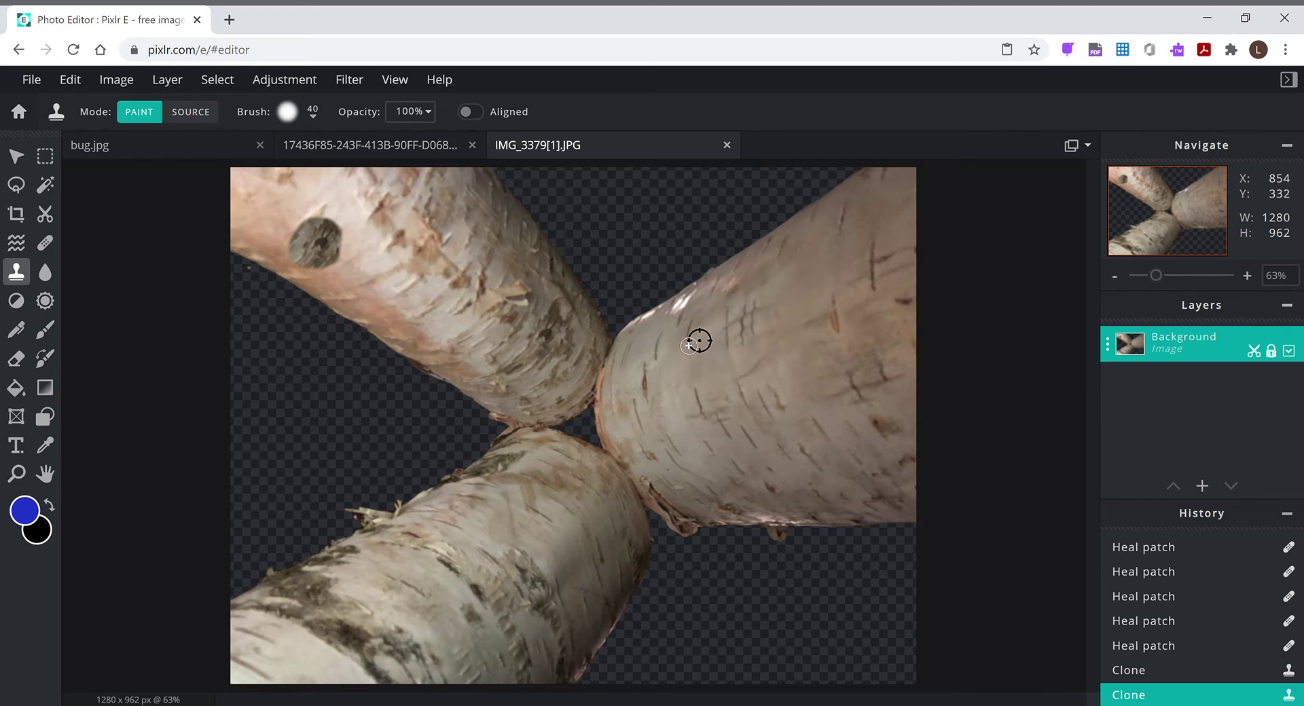
click(700, 331)
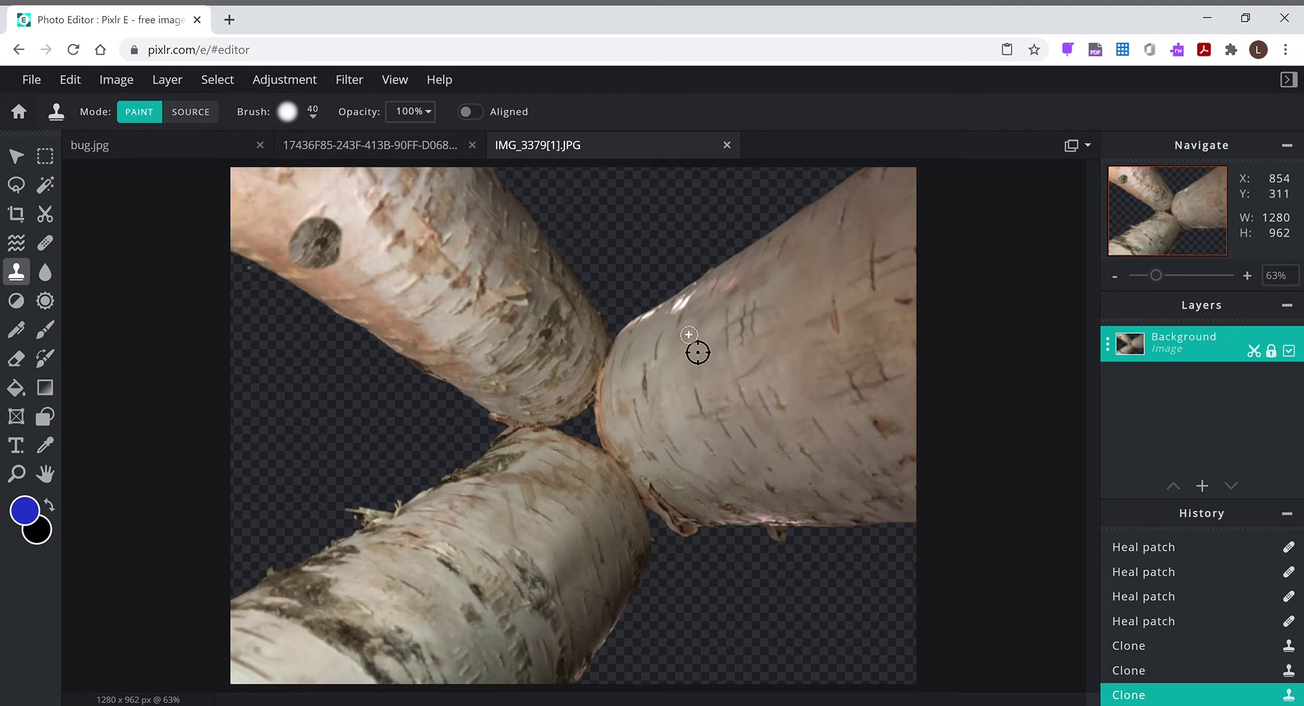
click(699, 350)
click(698, 350)
click(680, 672)
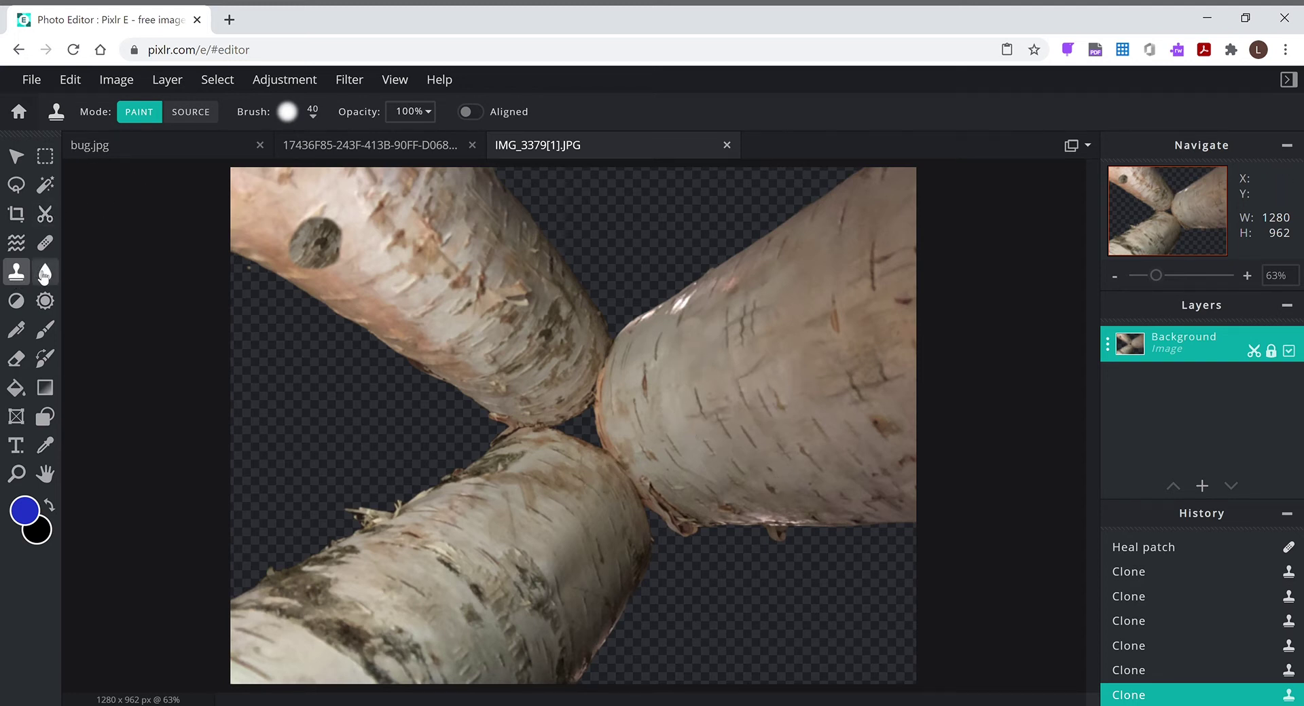
Step: Blur bark on the upper-left log at strength 40, and increase its vibrance with a Sponge stroke at strength 30
click(45, 274)
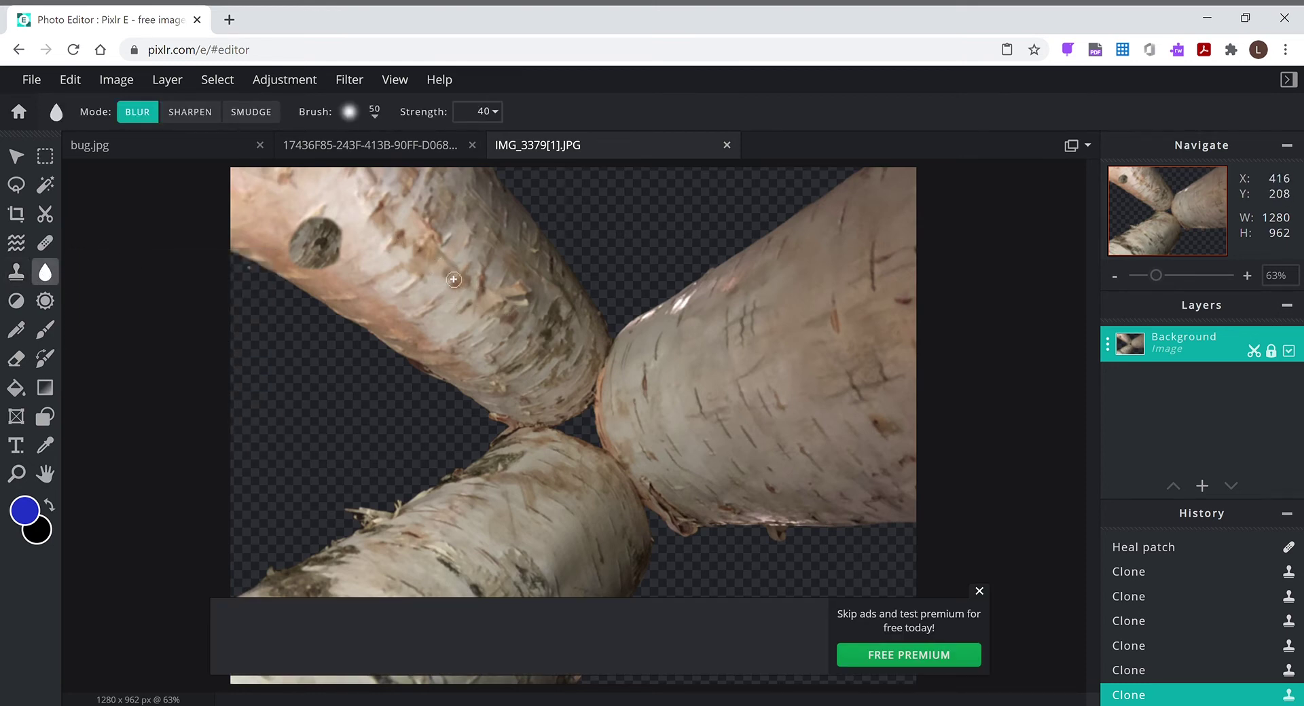
mouse_move(484, 332)
mouse_down()
mouse_move(493, 289)
mouse_move(481, 292)
mouse_up()
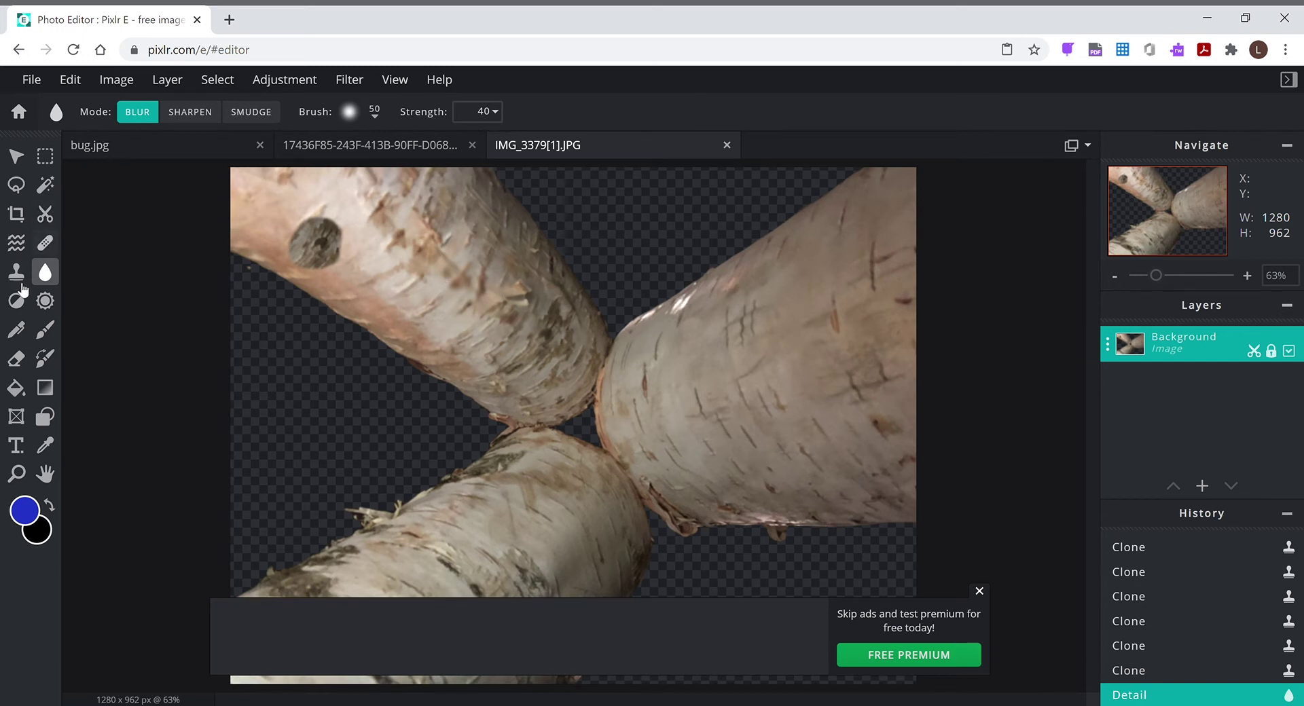
click(16, 301)
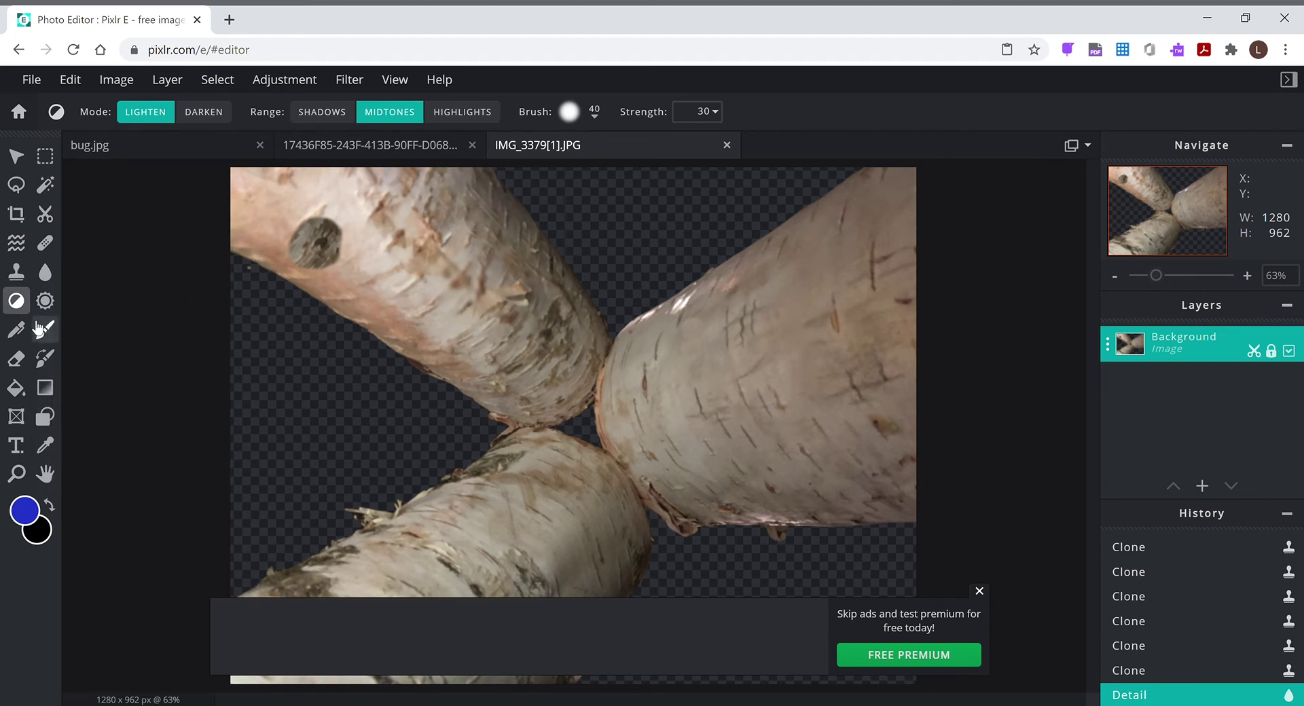
click(45, 303)
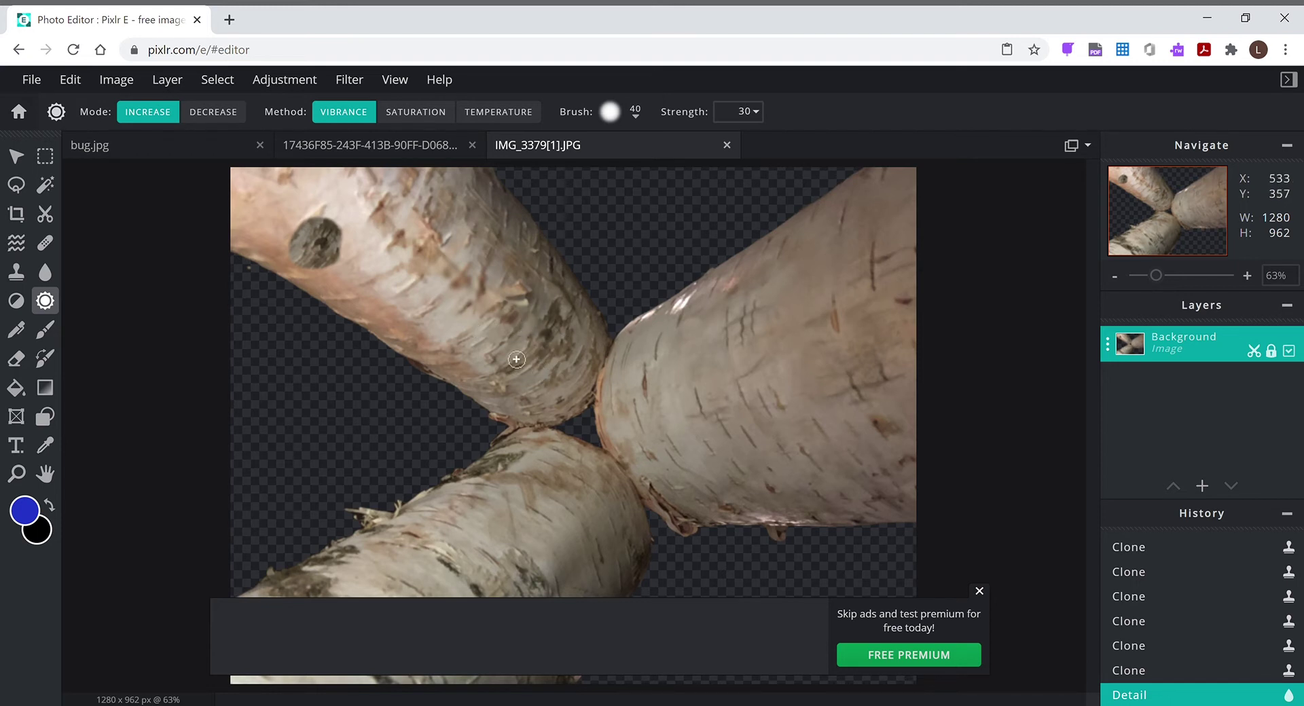
drag(509, 349, 499, 368)
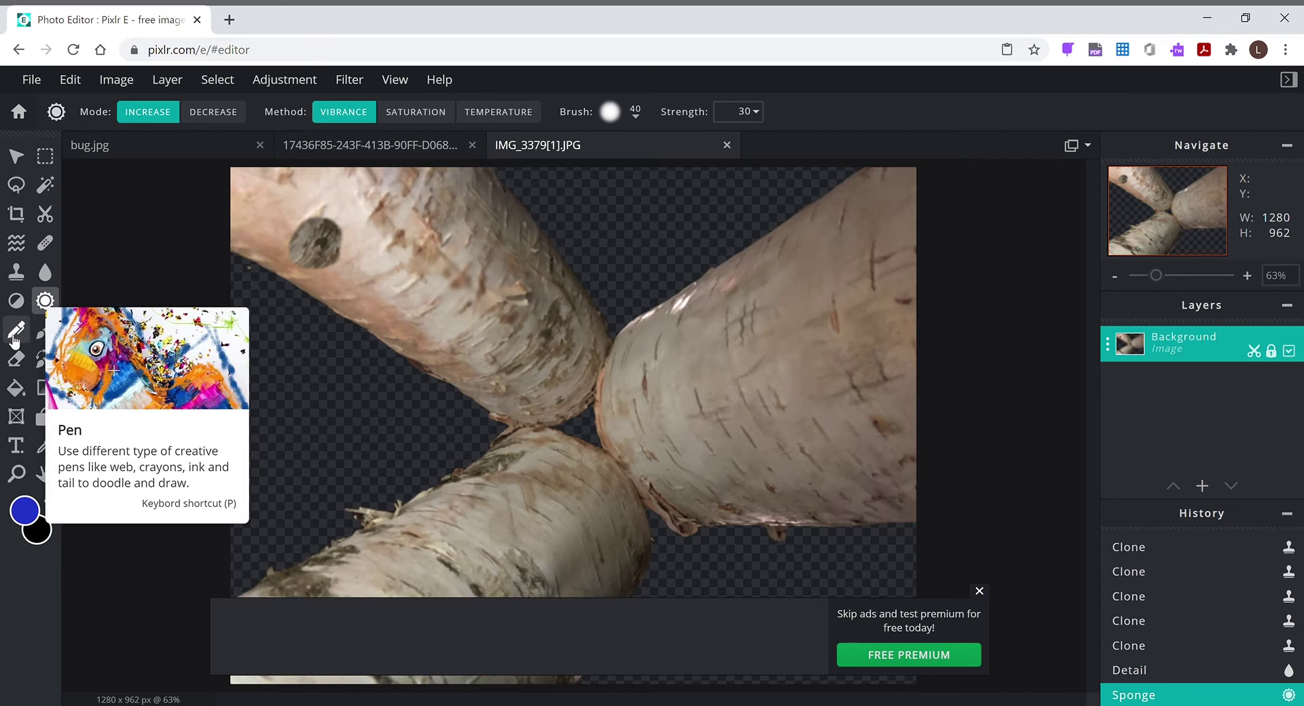
Step: Try an Eraser stroke of size 40 across the upper-left log, and undo it
click(15, 337)
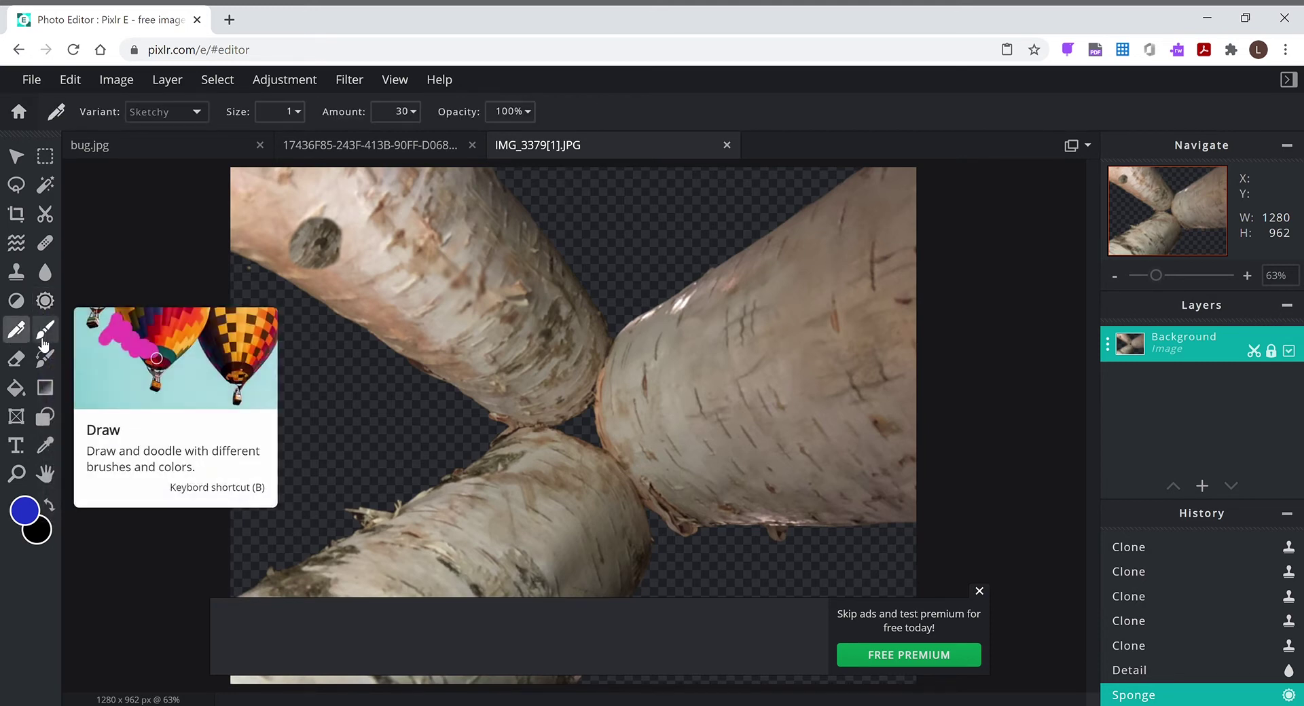
click(44, 333)
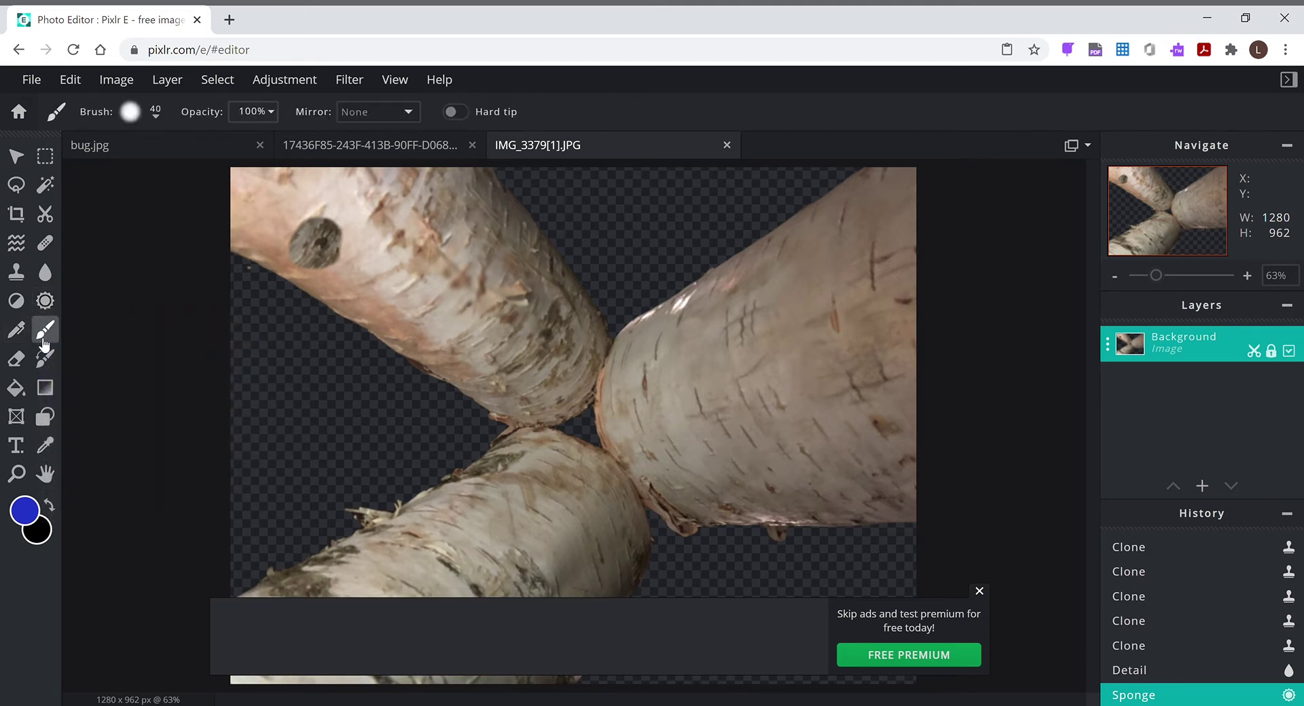
click(14, 372)
drag(397, 273, 433, 367)
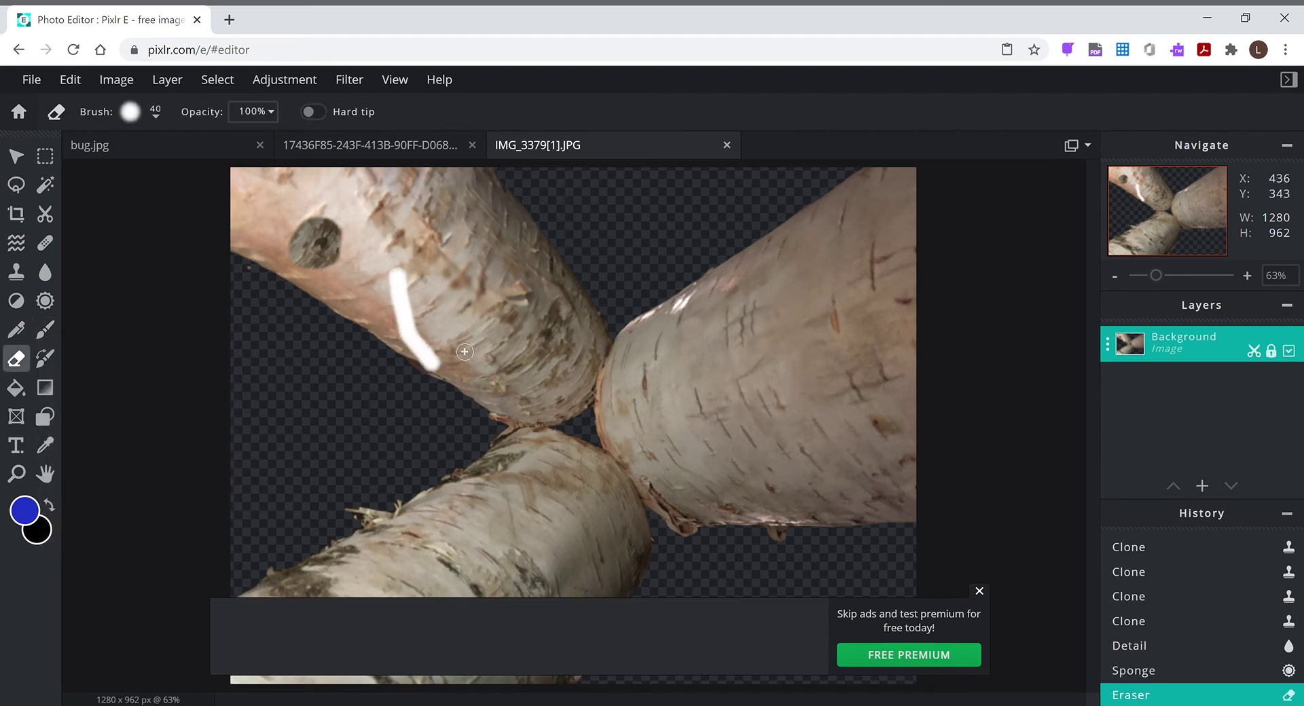
key(ctrl+z)
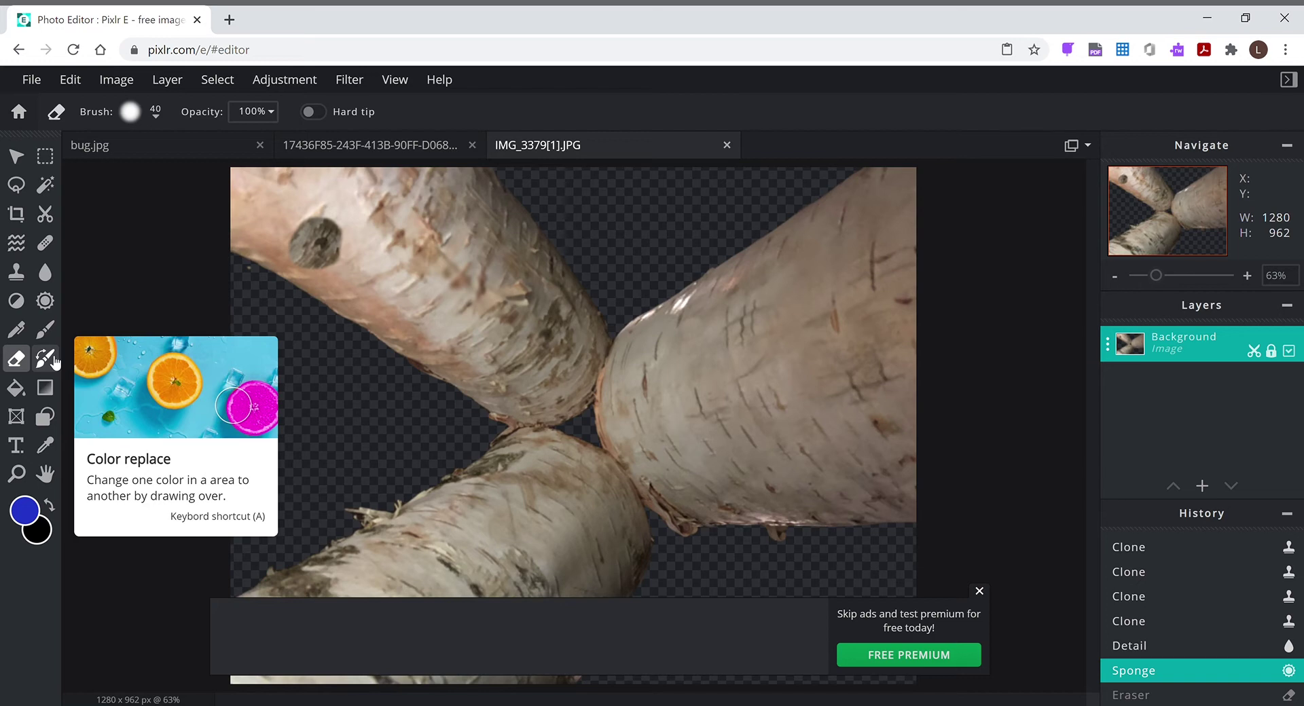
Step: Switch to the sunset image, undo all its Liquify distortions while keeping the mask reset, and dismiss the advertisement
click(327, 144)
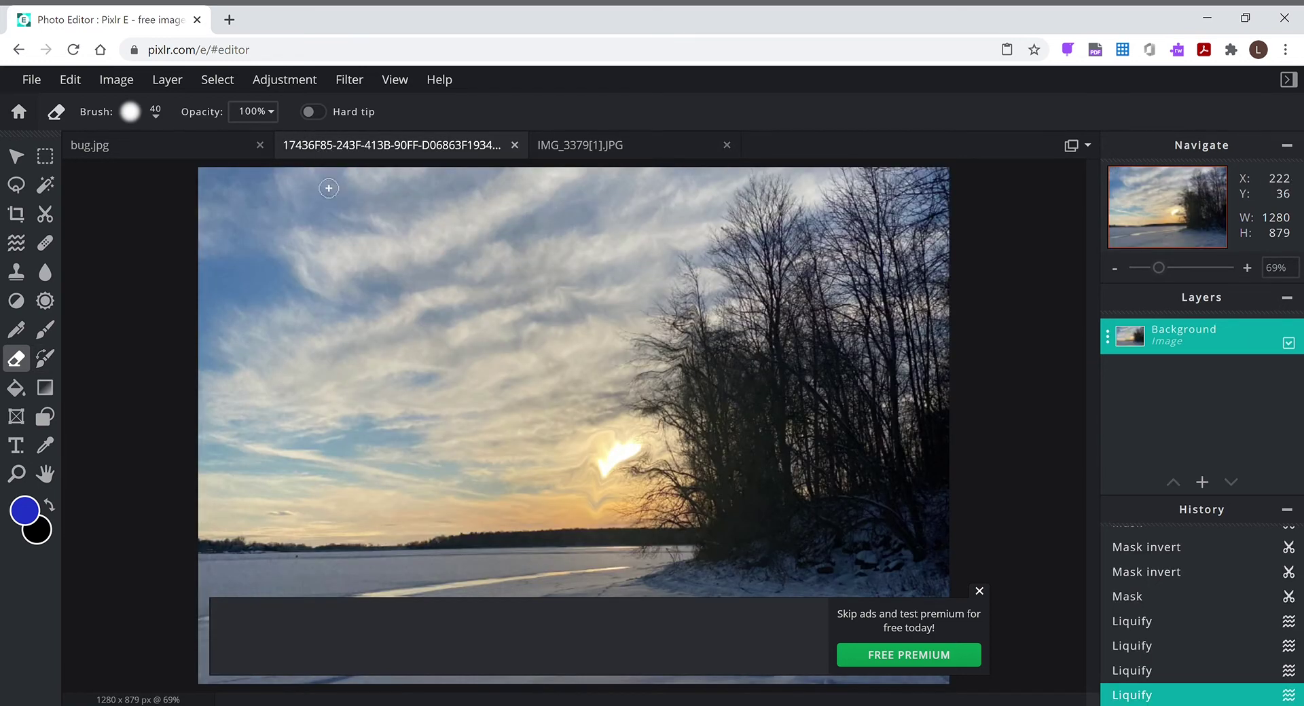
key(ctrl+z)
key(ctrl+z)
key(ctrl+z)
key(ctrl+z)
key(ctrl+z)
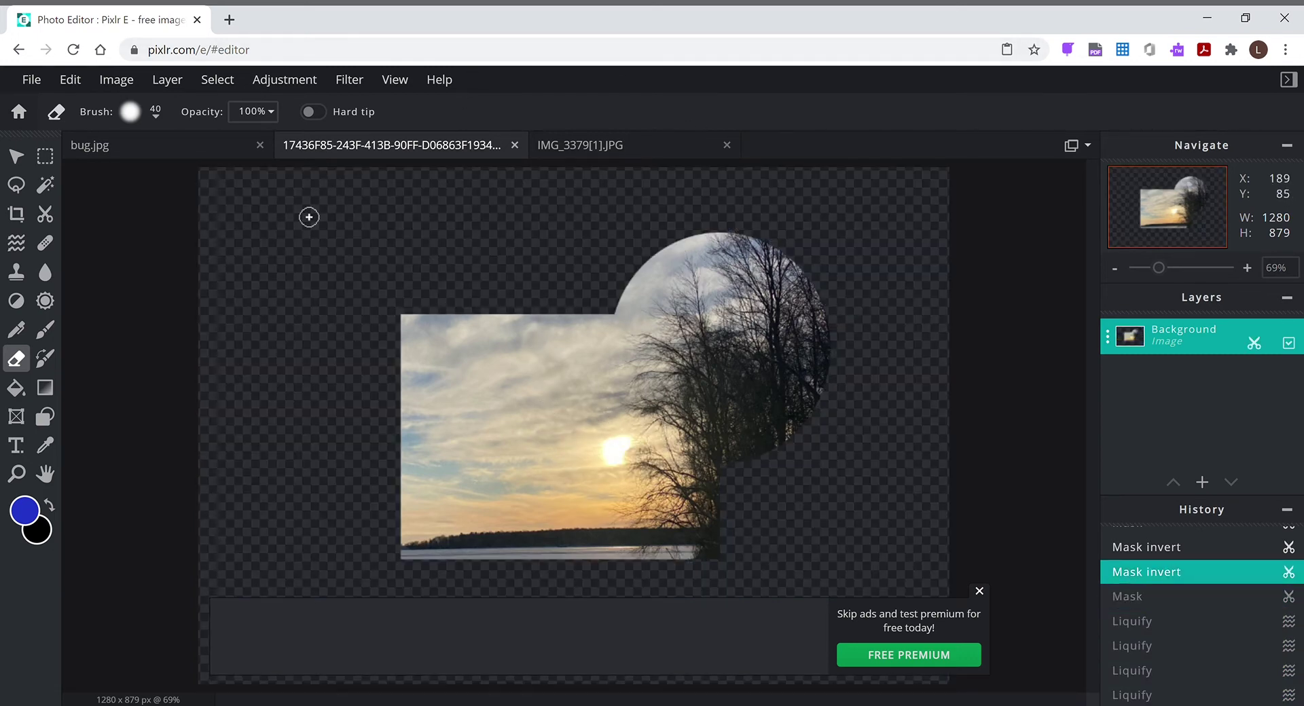
click(70, 80)
click(75, 129)
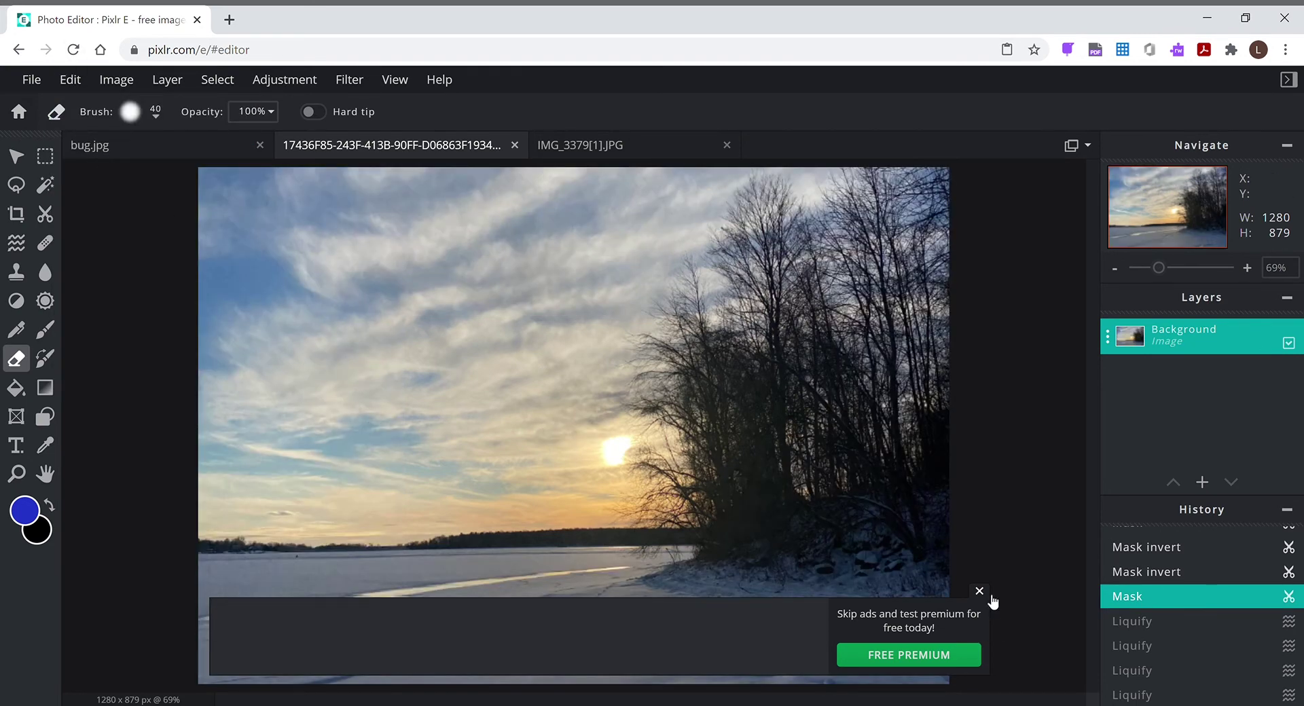
click(979, 591)
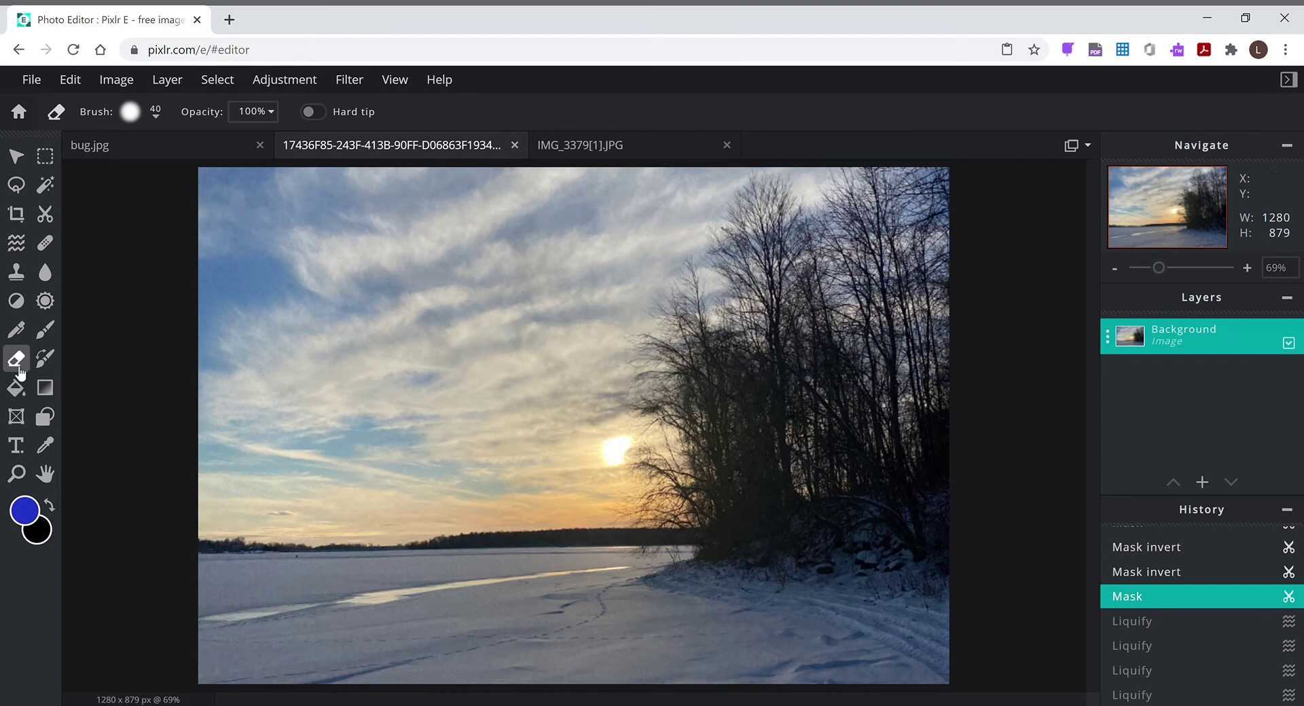
Step: Recolor the blue sky patches green (#40C821) with Color replace strokes across the upper-left and lower-left parts of the sky
click(45, 358)
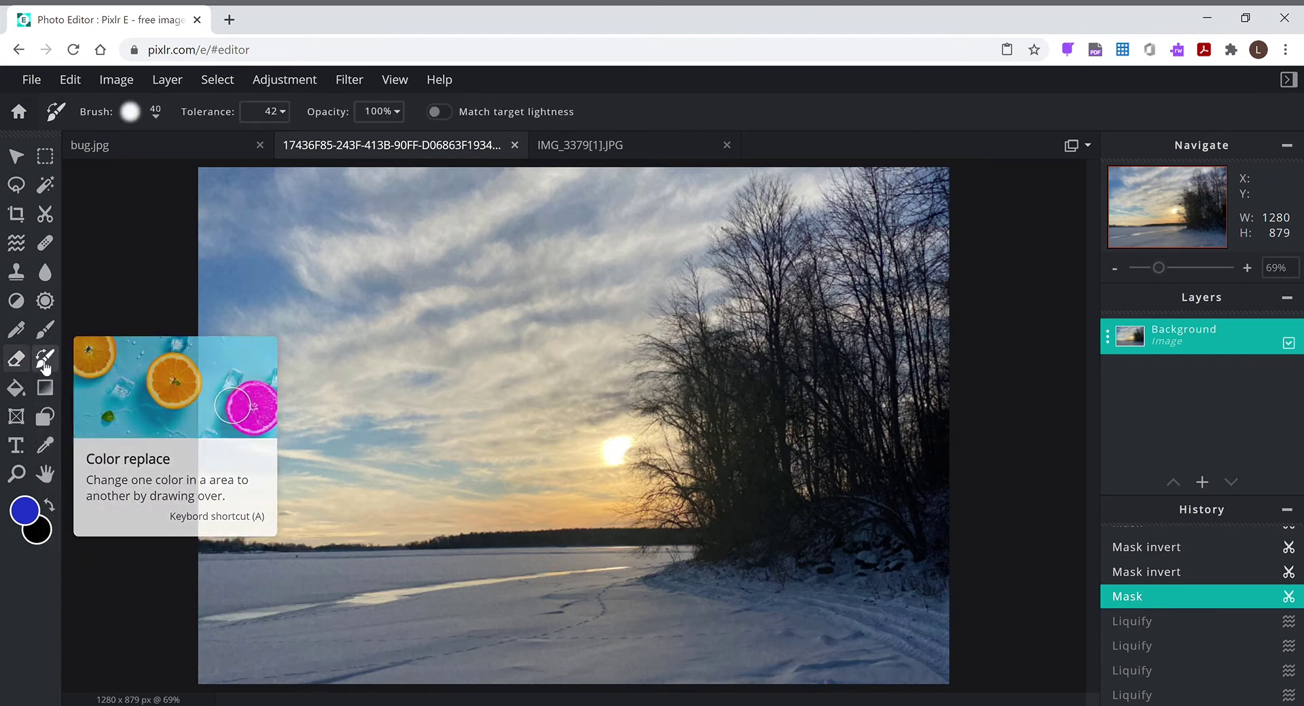
click(23, 510)
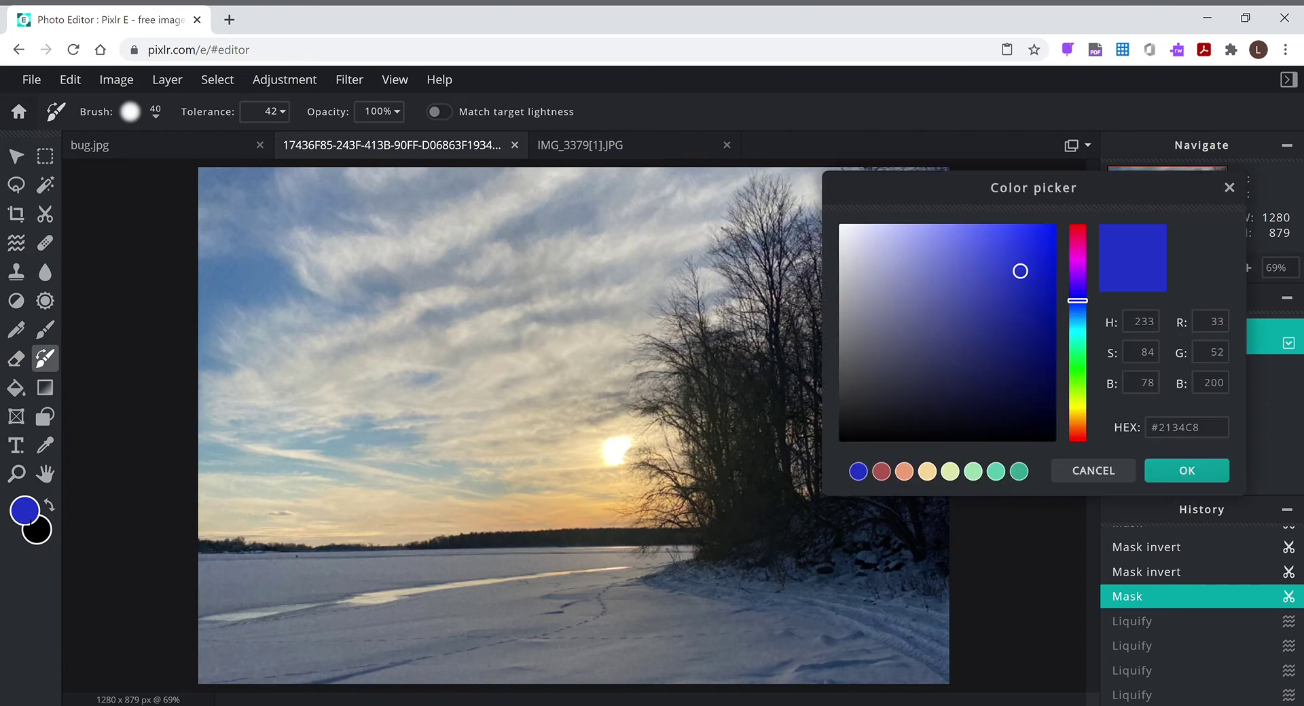
click(1080, 376)
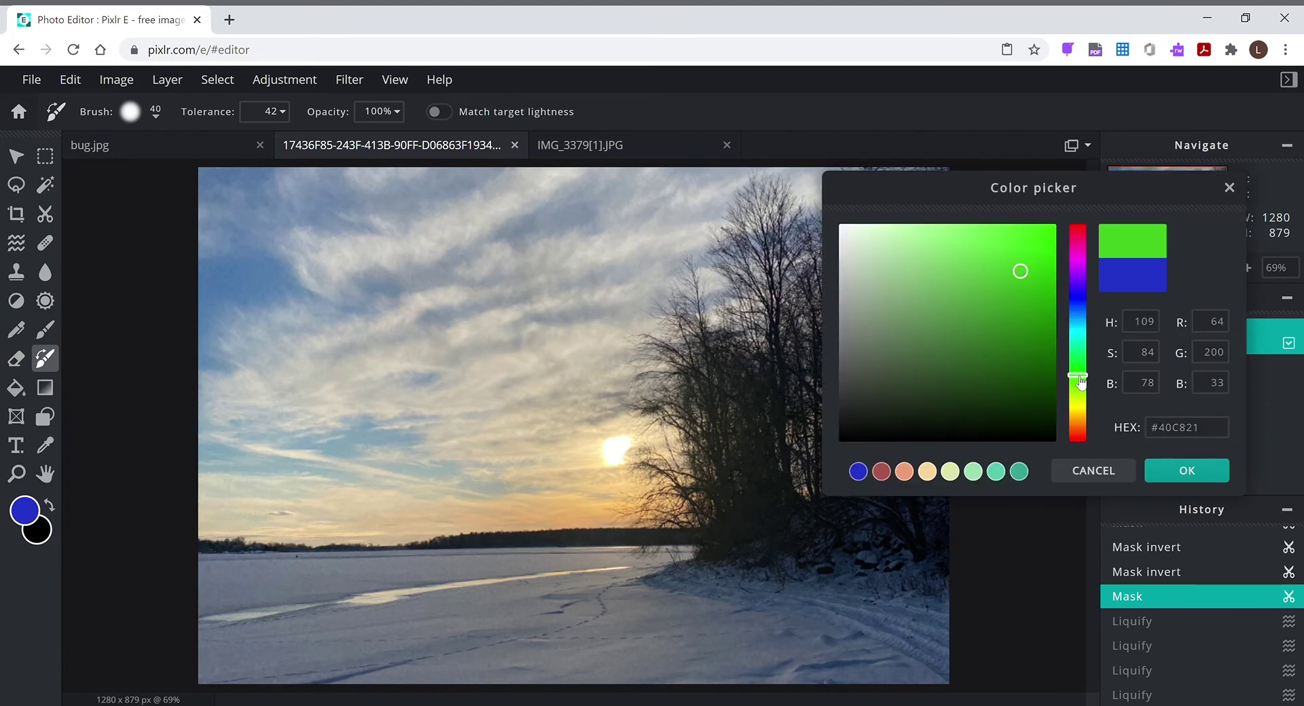
click(1188, 468)
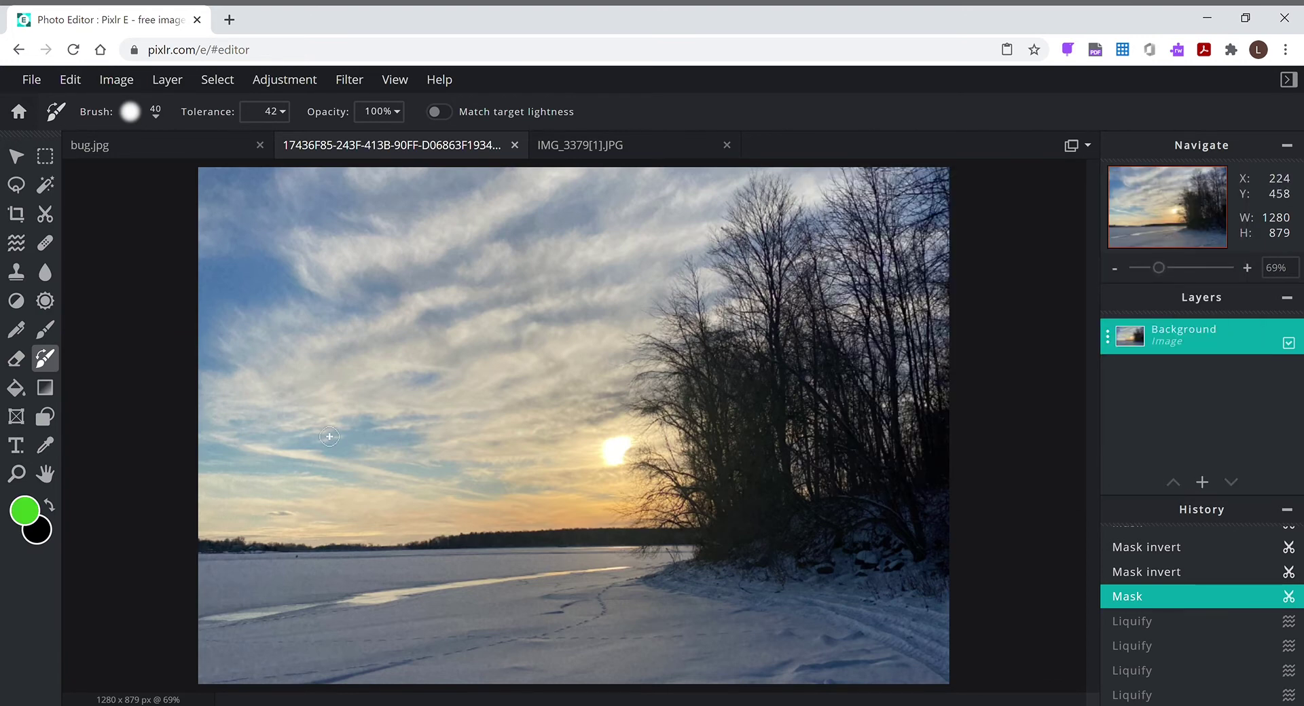
mouse_move(316, 288)
mouse_down()
mouse_move(258, 313)
mouse_move(346, 209)
mouse_move(172, 237)
mouse_move(345, 197)
mouse_up()
drag(428, 230, 508, 228)
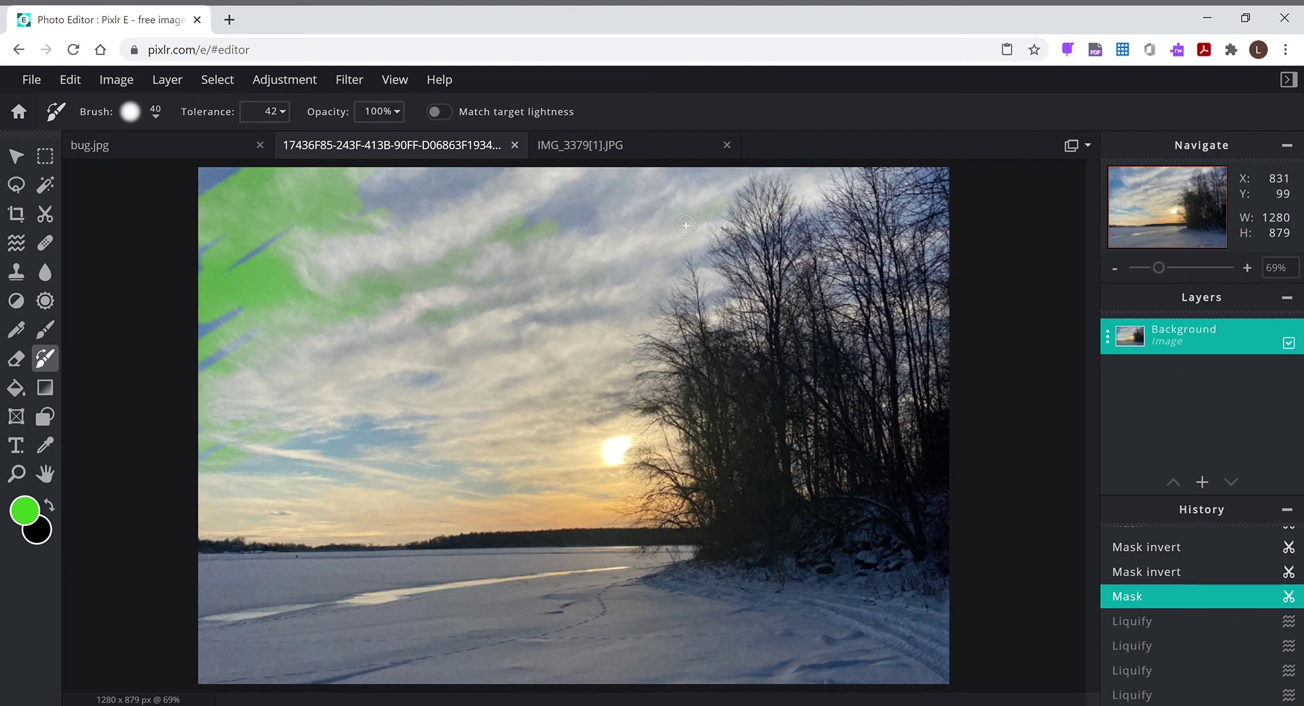
drag(327, 445, 370, 429)
mouse_move(189, 319)
mouse_down()
mouse_move(239, 290)
mouse_move(282, 217)
mouse_move(211, 256)
mouse_move(233, 169)
mouse_move(262, 212)
mouse_move(421, 180)
mouse_move(407, 176)
mouse_move(378, 219)
mouse_up()
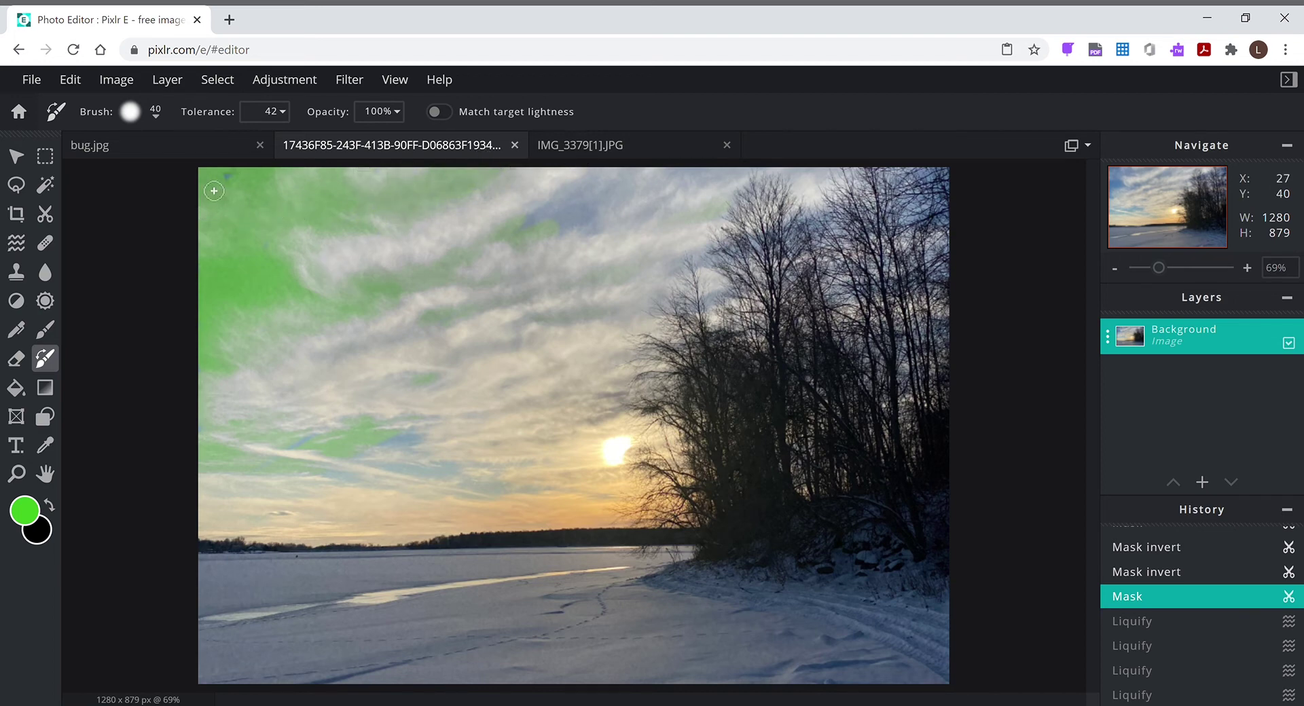
mouse_move(211, 188)
mouse_down()
mouse_move(279, 157)
mouse_move(307, 328)
mouse_up()
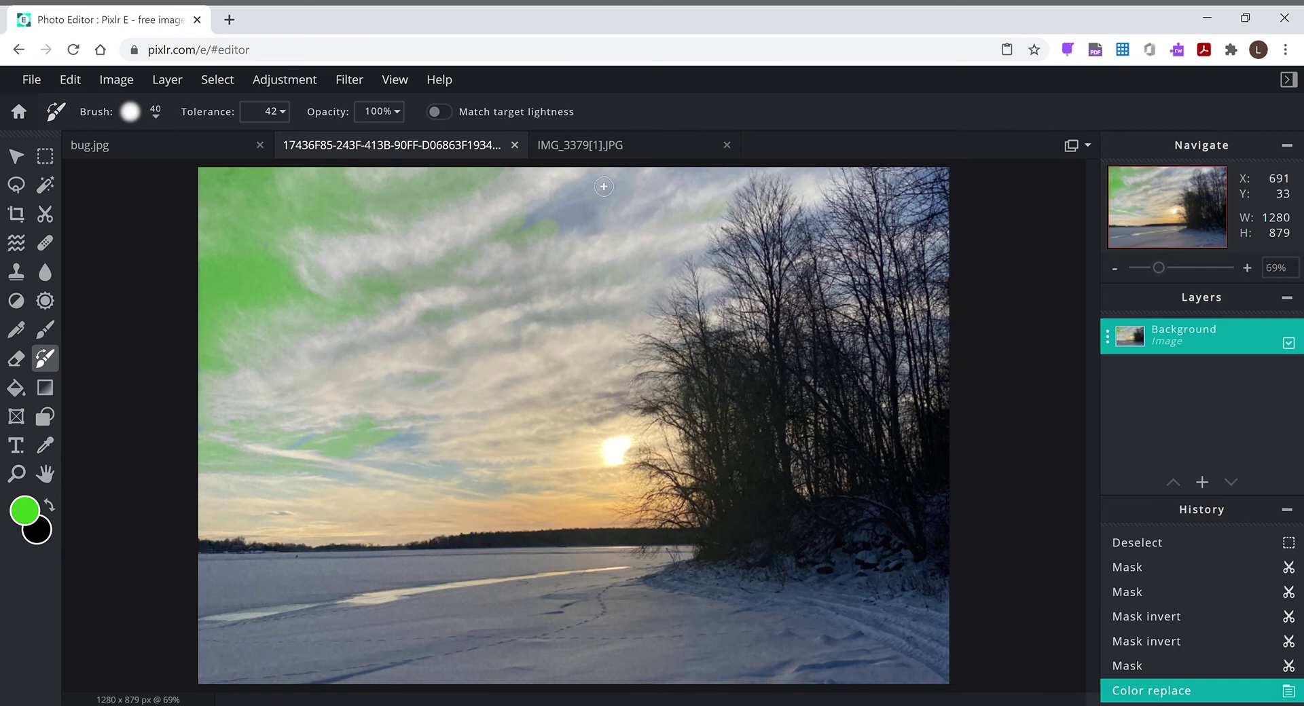
drag(604, 188, 618, 185)
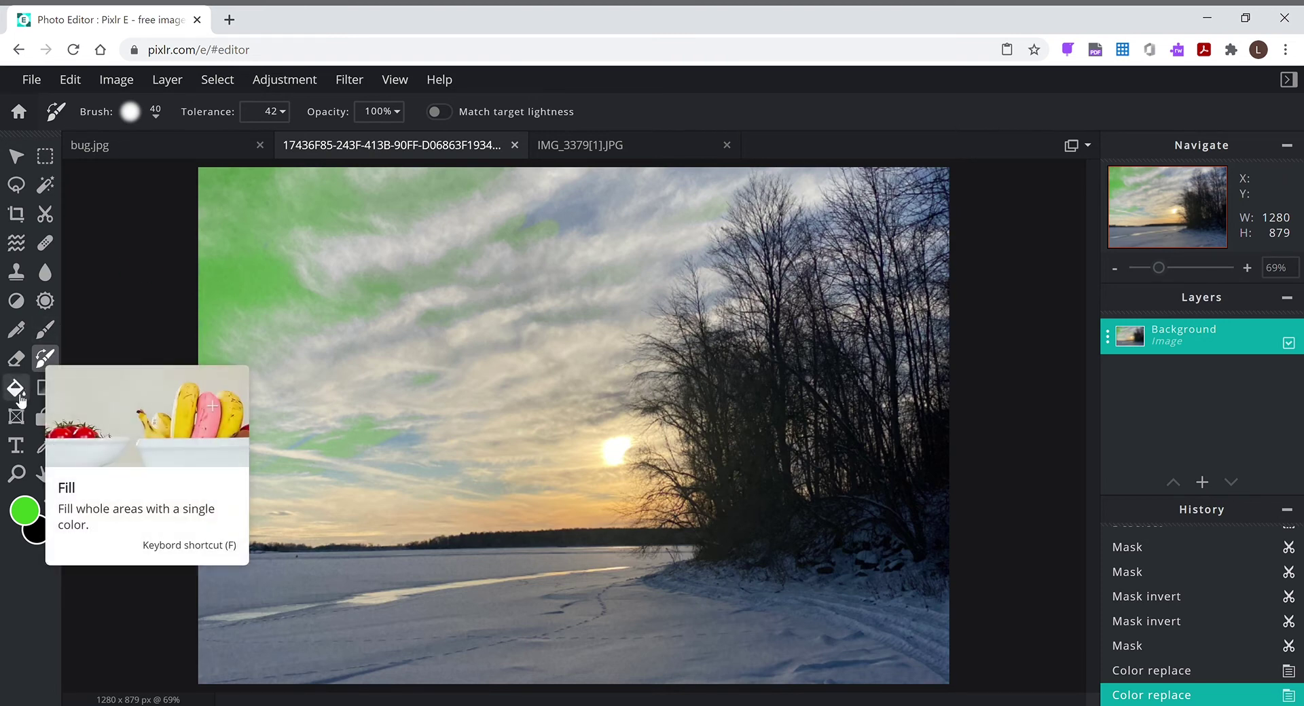
Step: Select a circle about 309 by 298 px in the middle of the sky and fill it with green
click(45, 156)
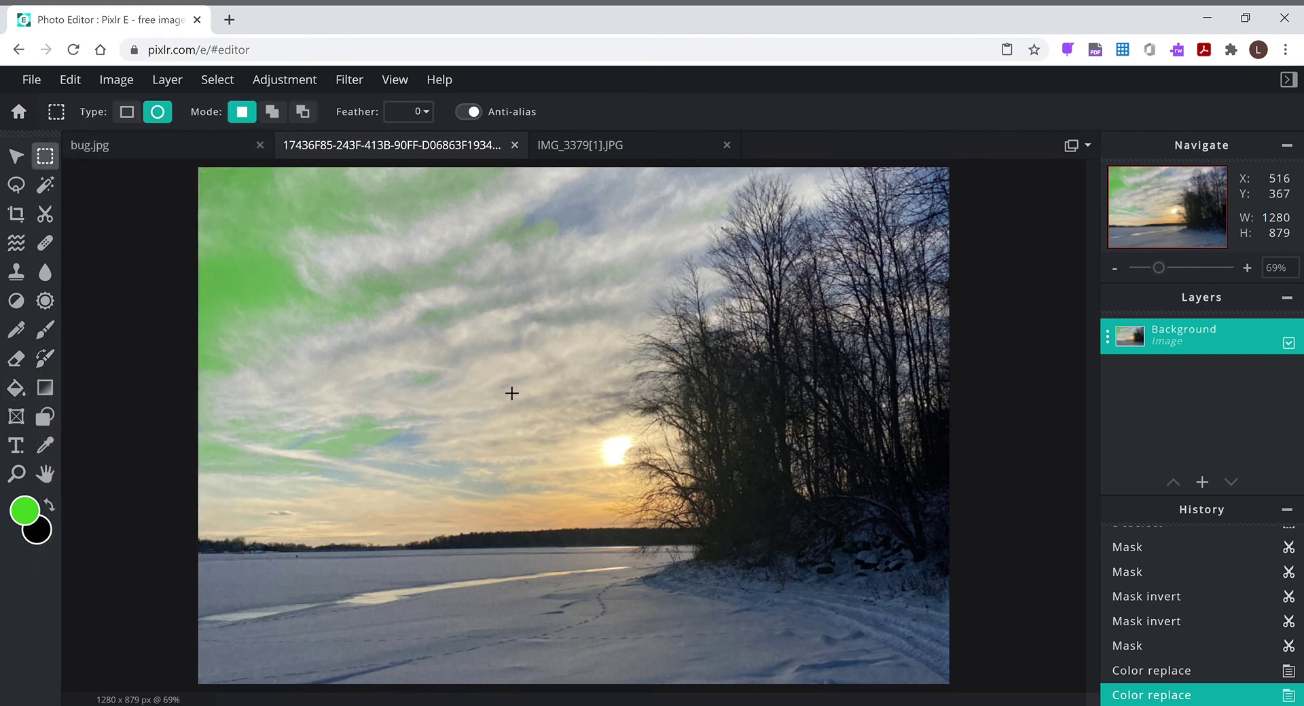
drag(408, 303, 589, 478)
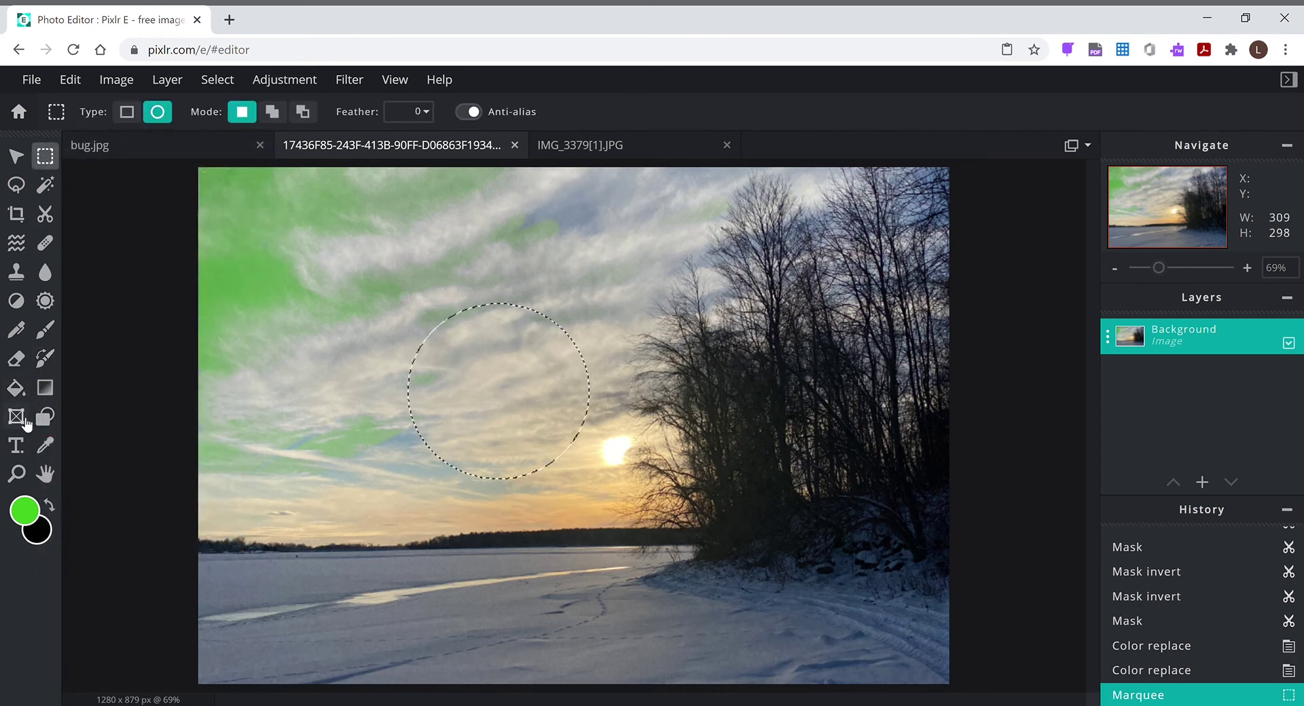
click(16, 388)
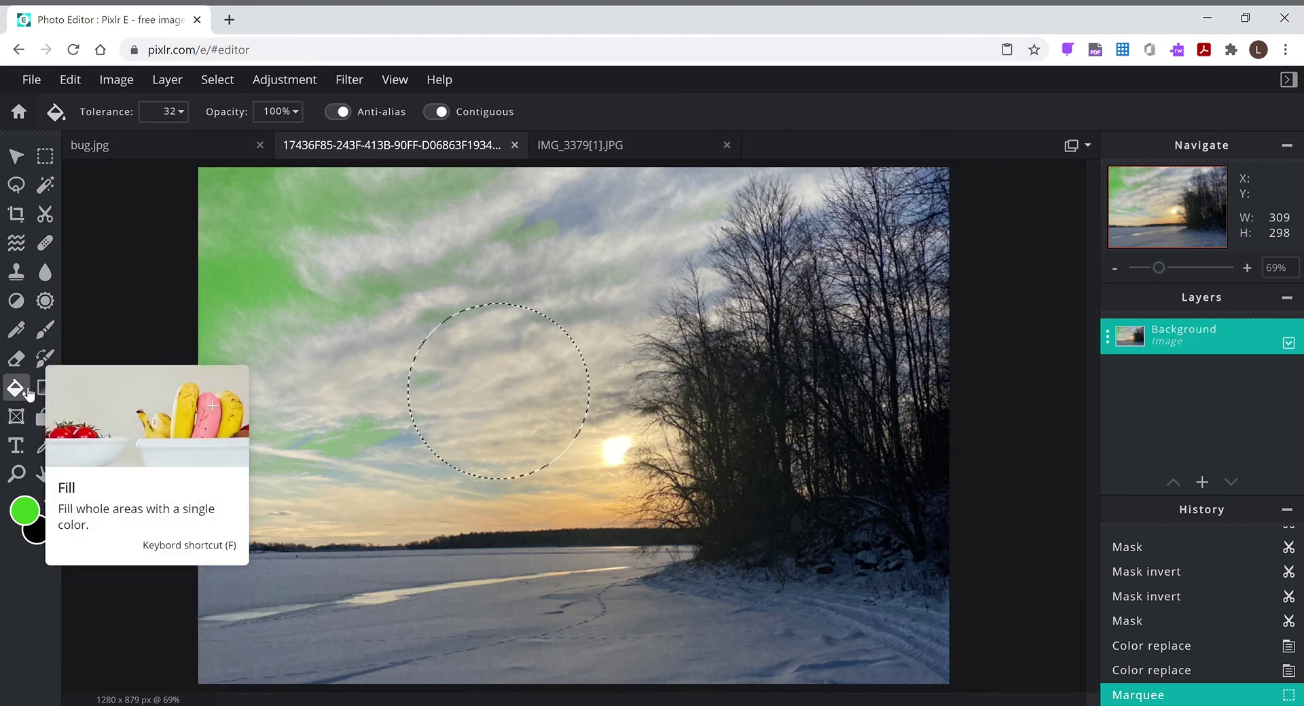
click(507, 388)
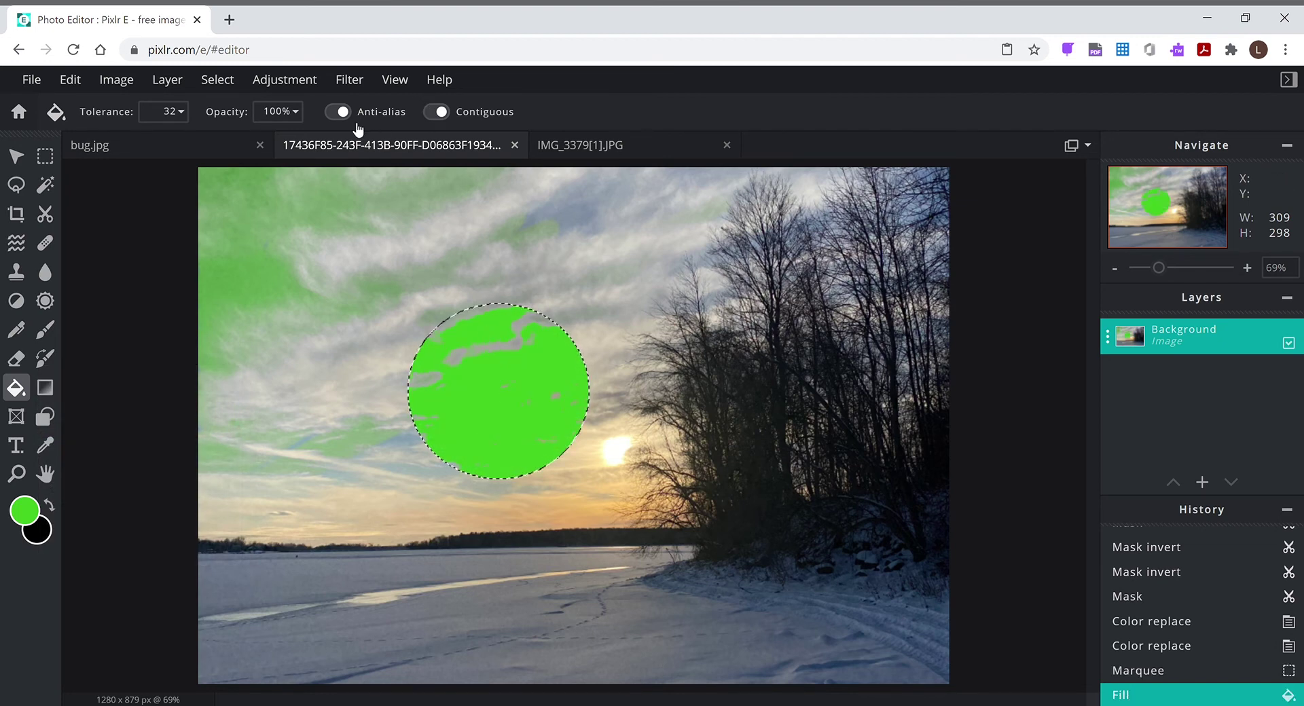
Step: Turn off anti-aliasing for Fill and fill the remaining unfilled patches in the upper part of the circular selection
click(338, 111)
click(504, 353)
click(516, 352)
click(539, 352)
click(479, 366)
click(464, 367)
click(459, 356)
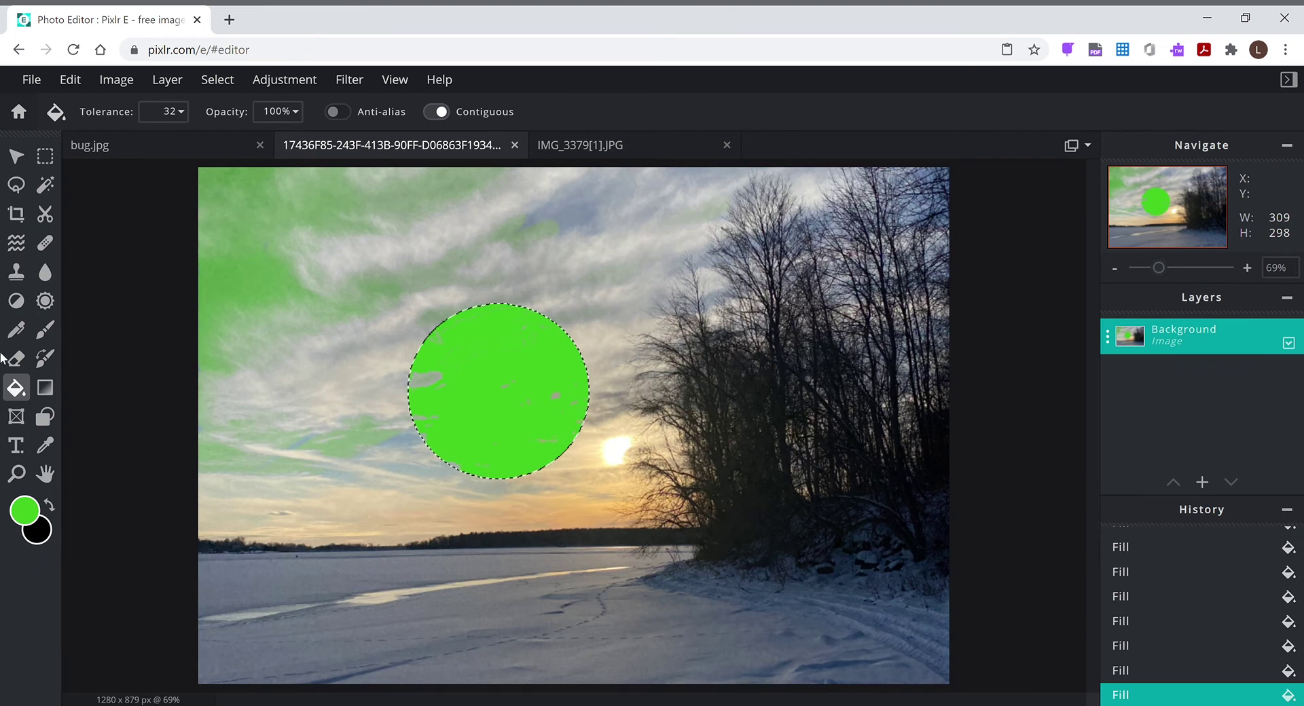
Step: Undo all the green fills and the circular selection, keeping the Color replace strokes
key(ctrl+z)
key(ctrl+z)
key(ctrl+z)
key(ctrl+z)
key(ctrl+z)
key(ctrl+z)
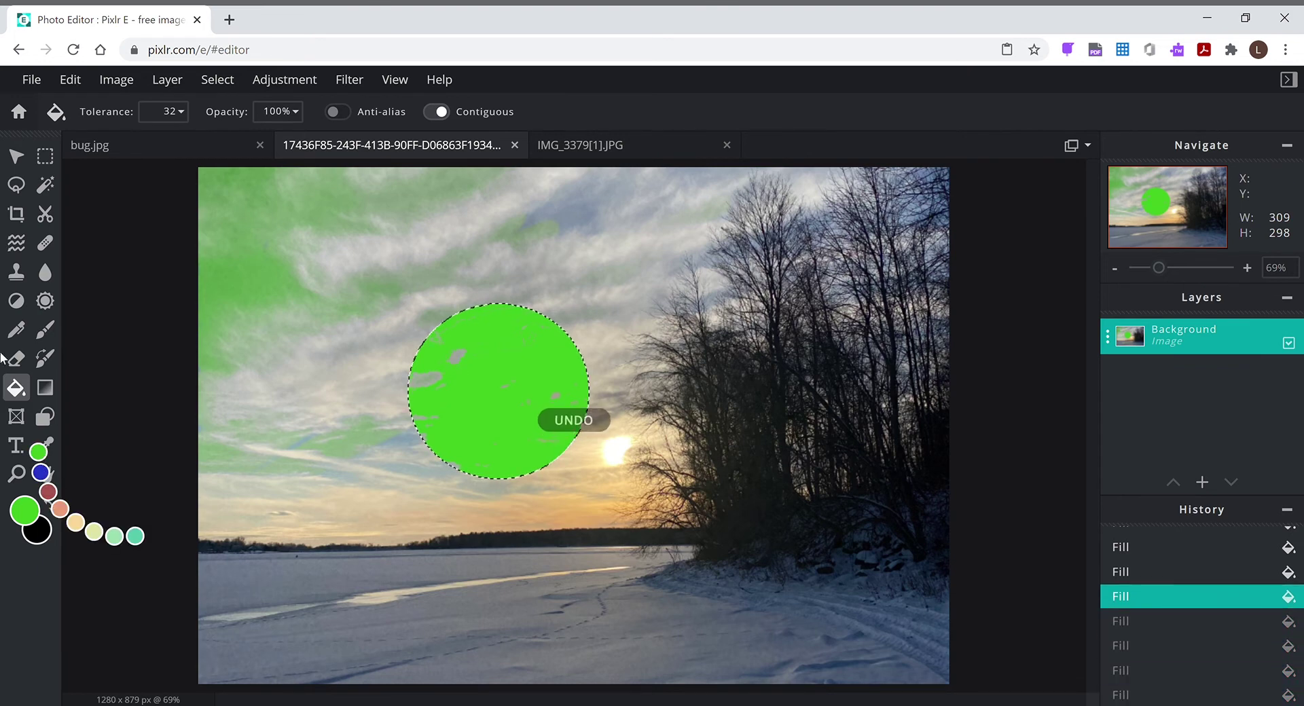
key(ctrl+z)
key(ctrl+z)
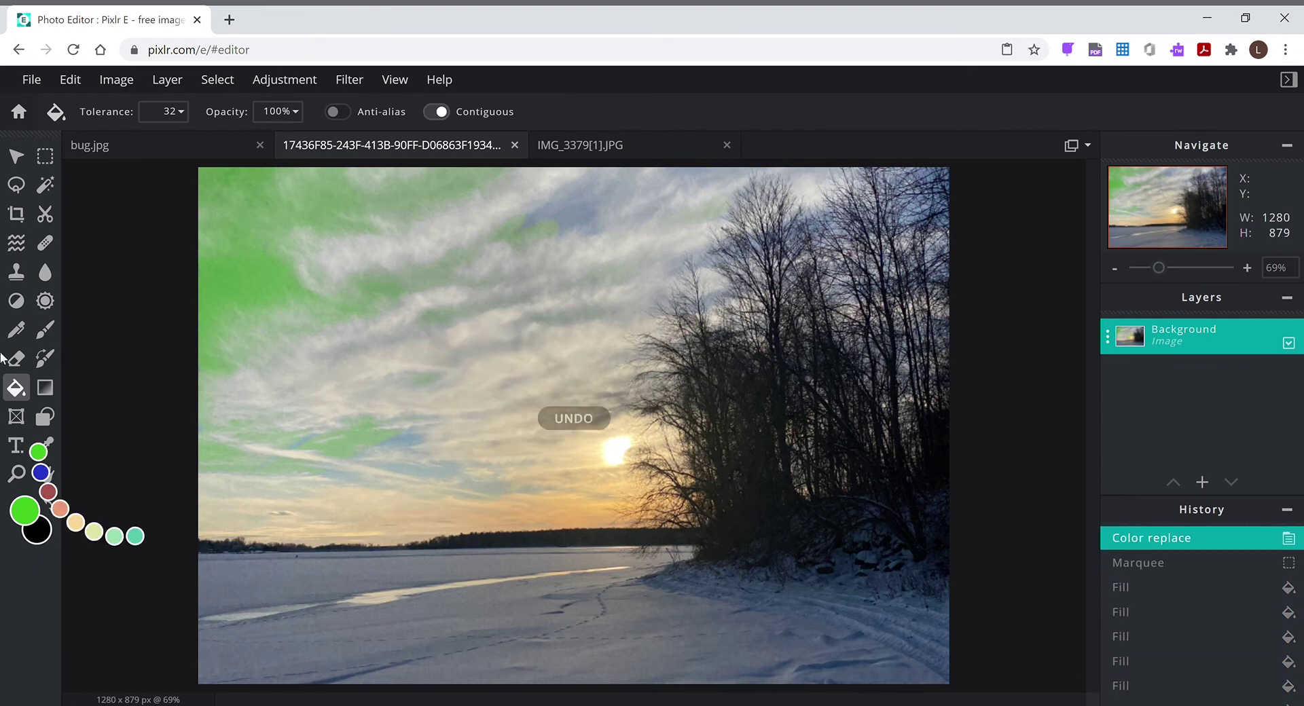
Step: Activate the Gradient tool and set the background color to dark red (#A51D1D)
click(45, 388)
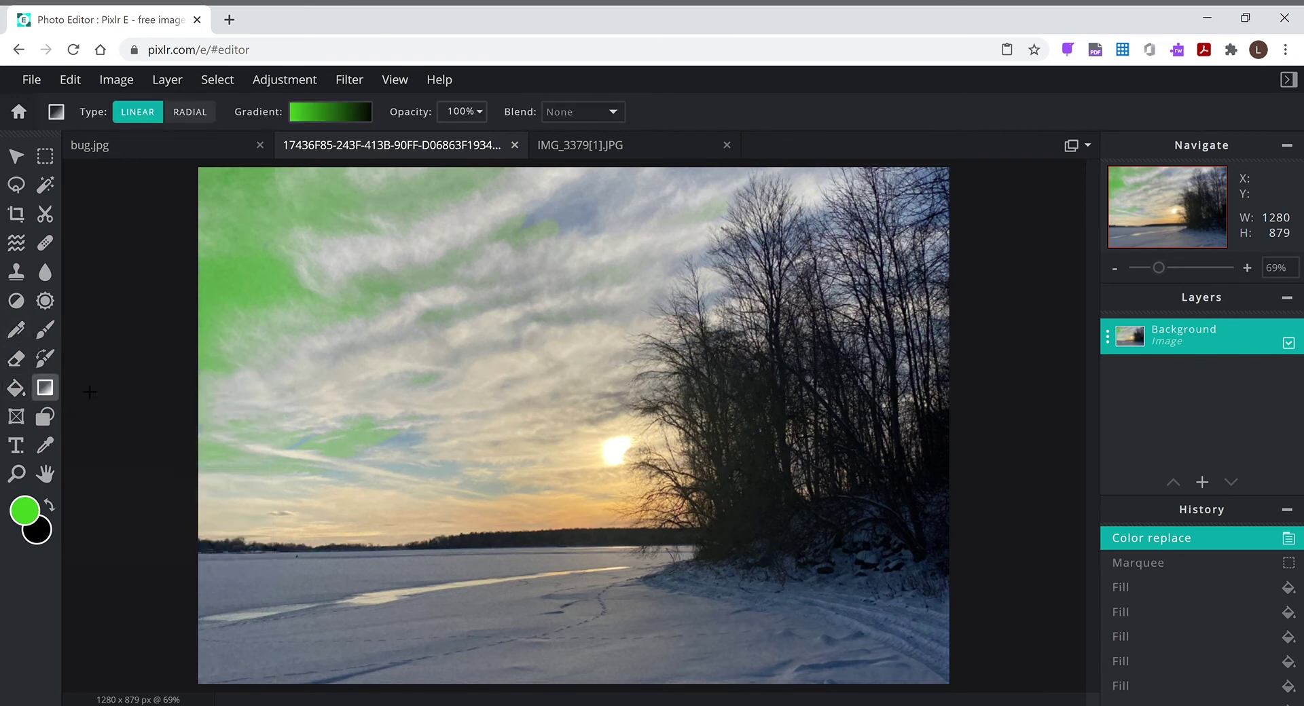
click(38, 533)
click(1018, 300)
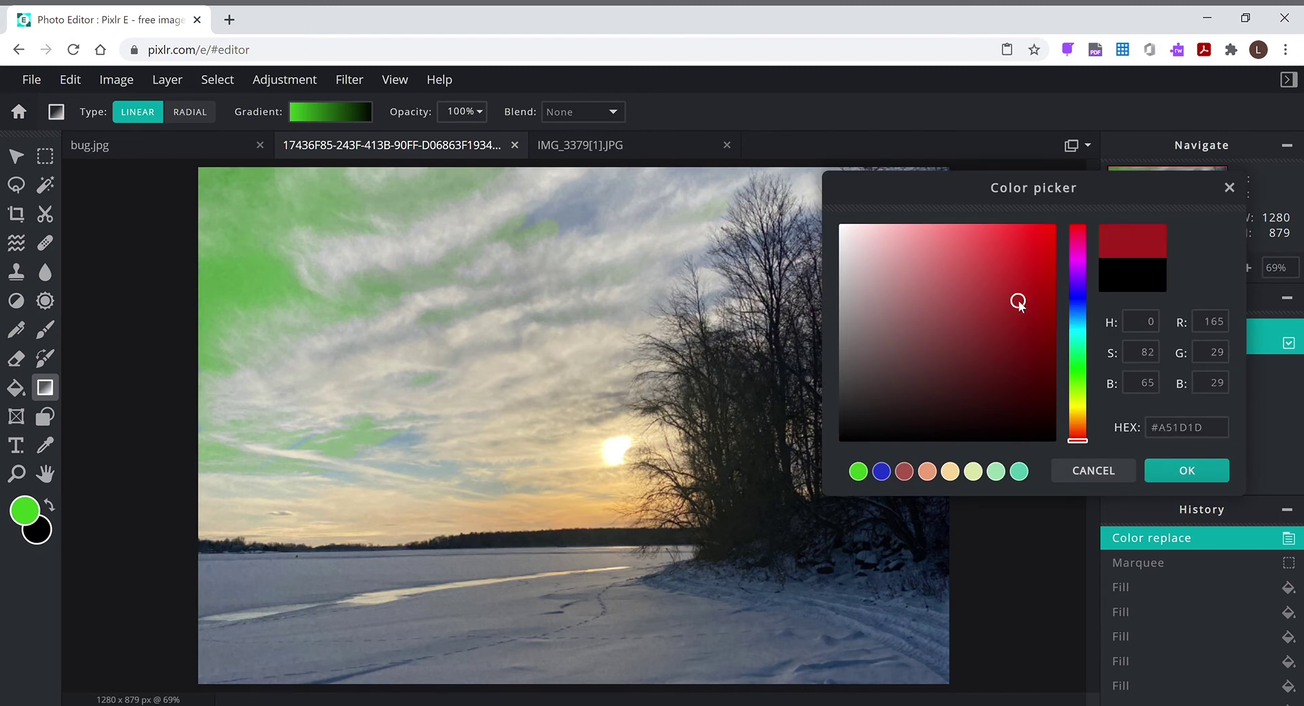
click(1186, 471)
Step: Try a diagonal linear green-to-black gradient directly over the sunset image, and undo it
drag(390, 352, 533, 404)
drag(646, 451, 762, 517)
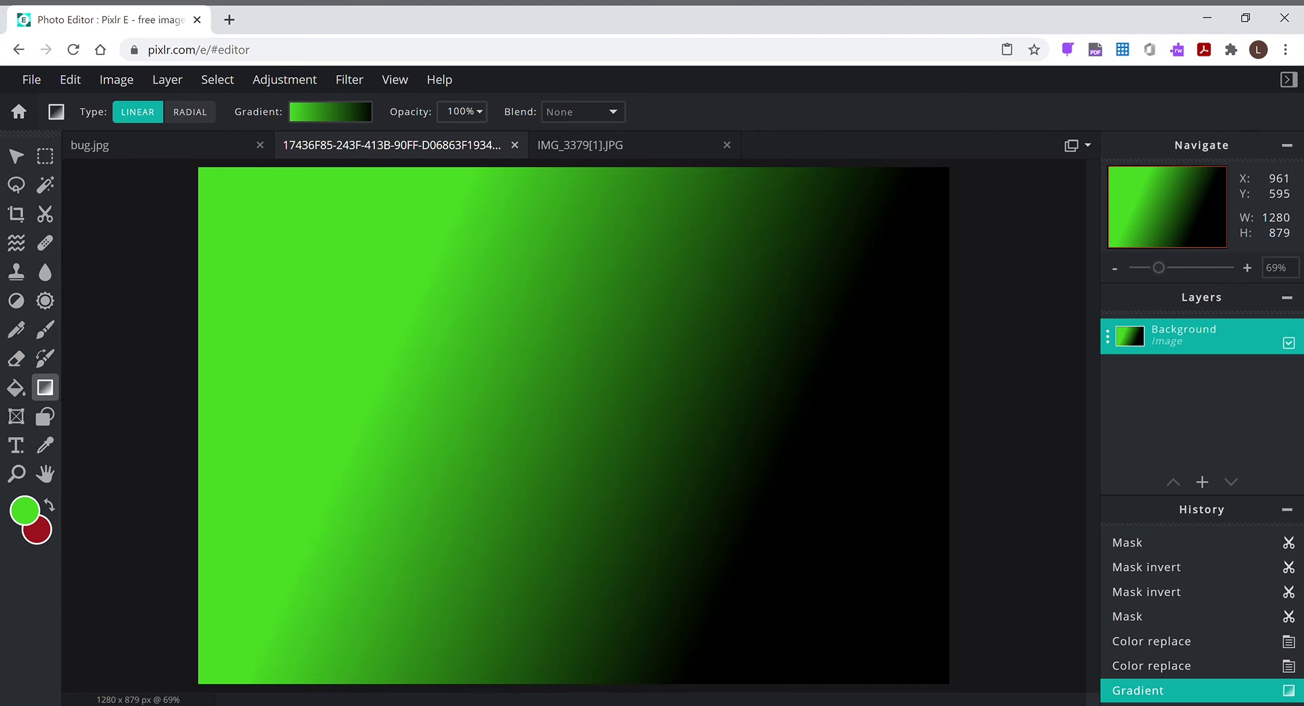
key(ctrl+z)
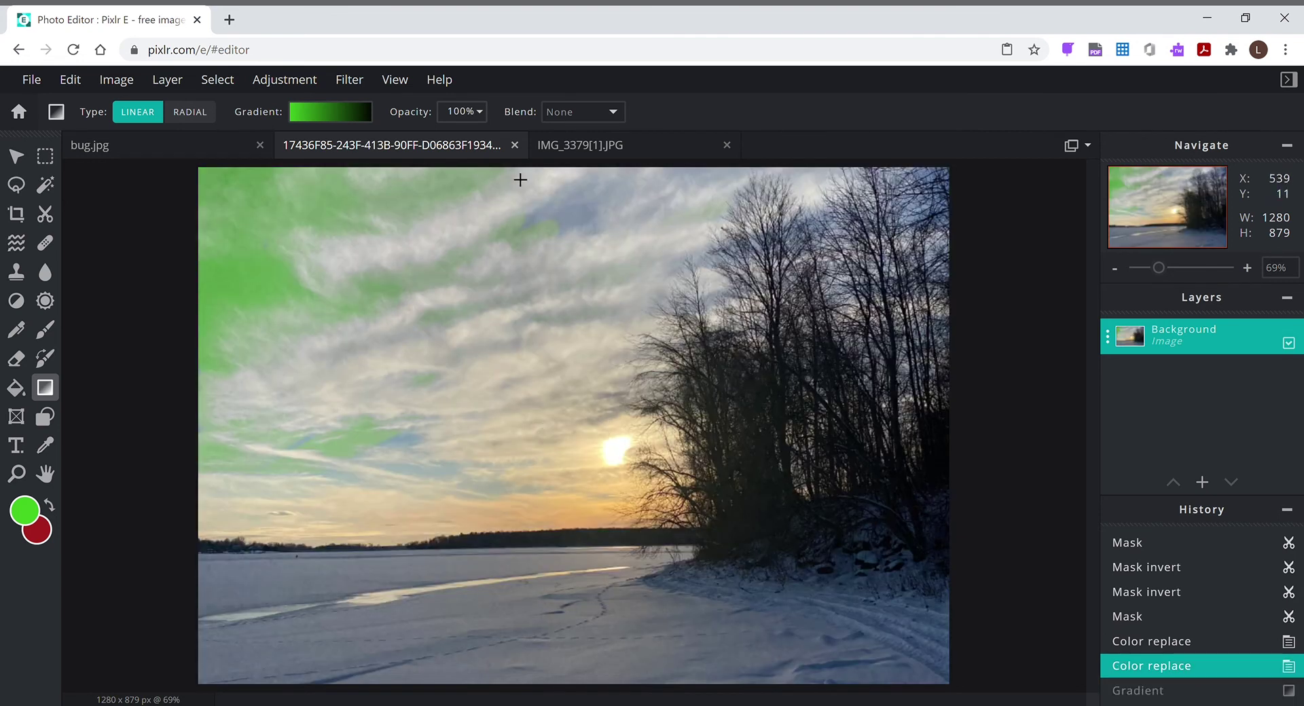
Step: Choose the multicolor rainbow gradient preset and draw it diagonally from the upper left to the lower right on a new layer
click(333, 111)
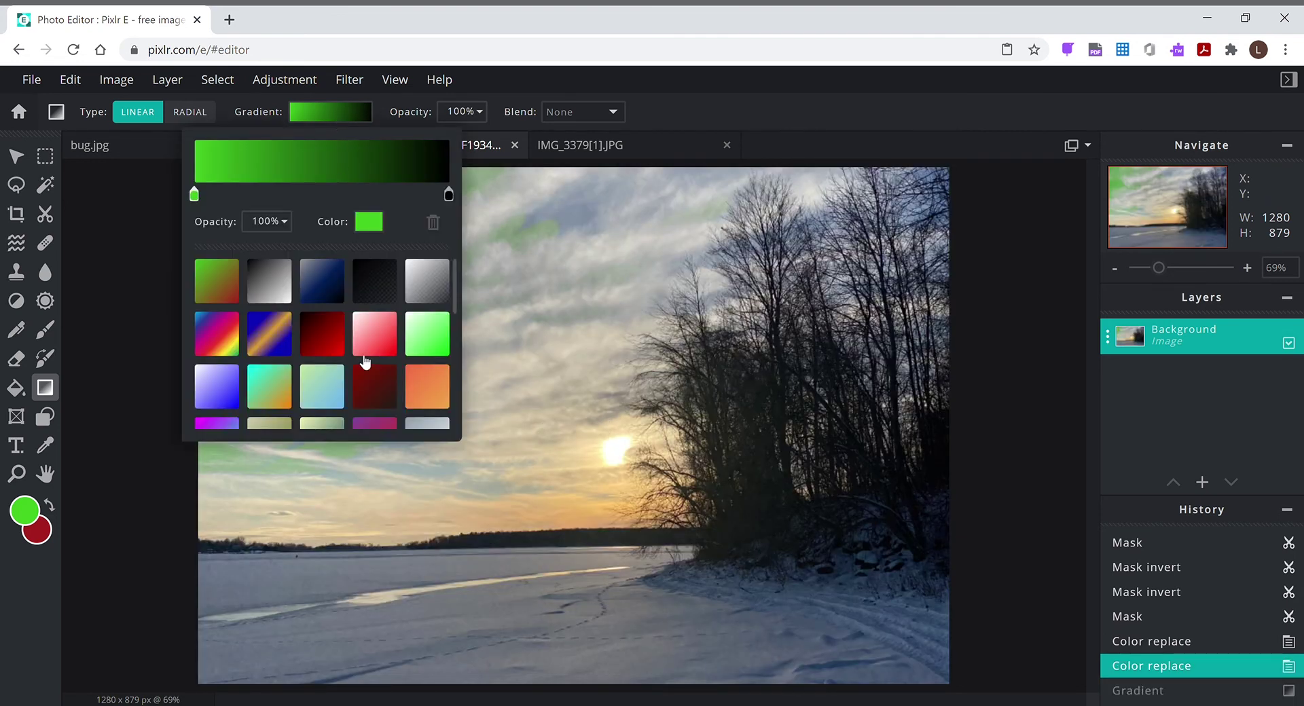
click(219, 345)
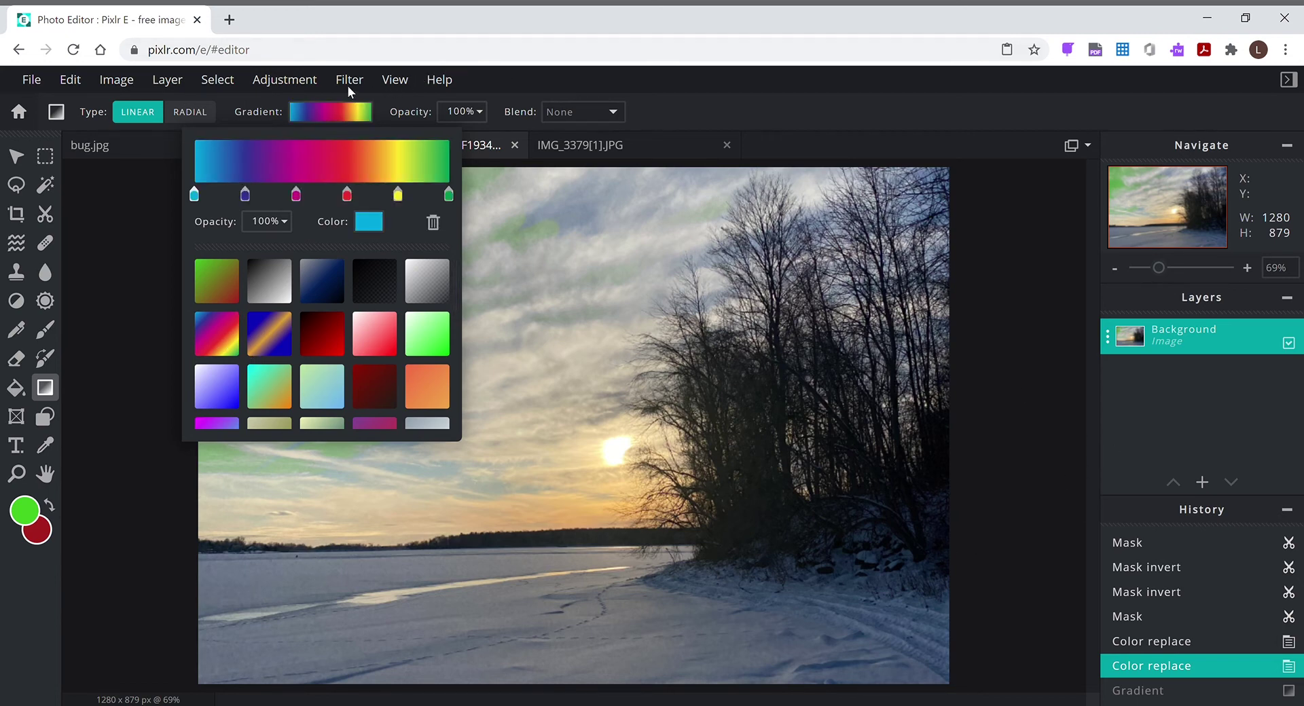
click(173, 86)
click(172, 83)
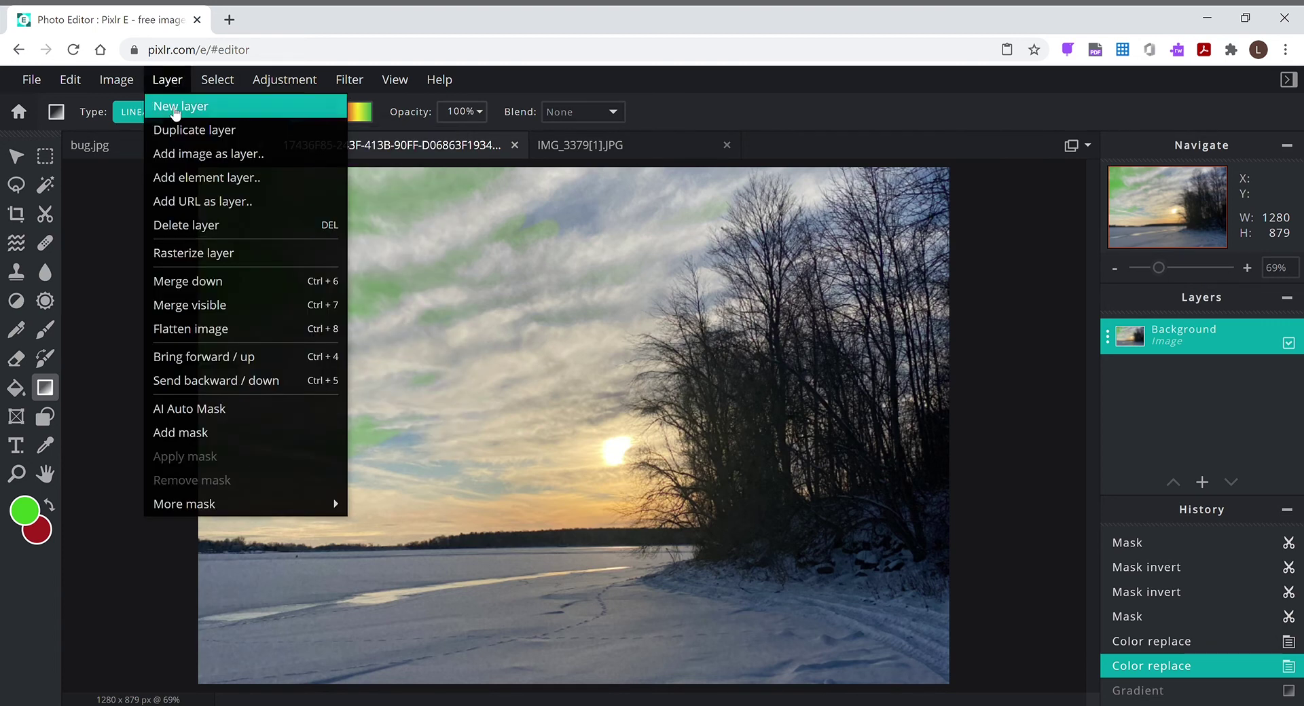
click(175, 116)
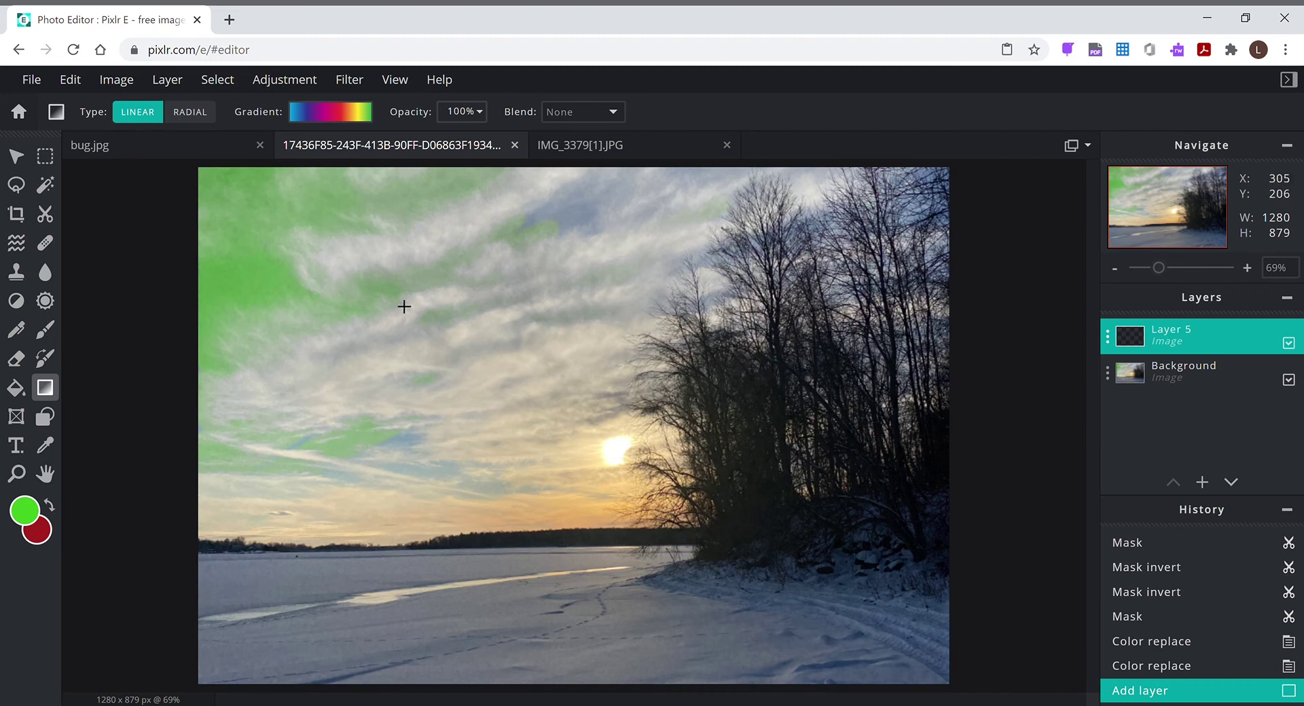
drag(303, 235, 929, 645)
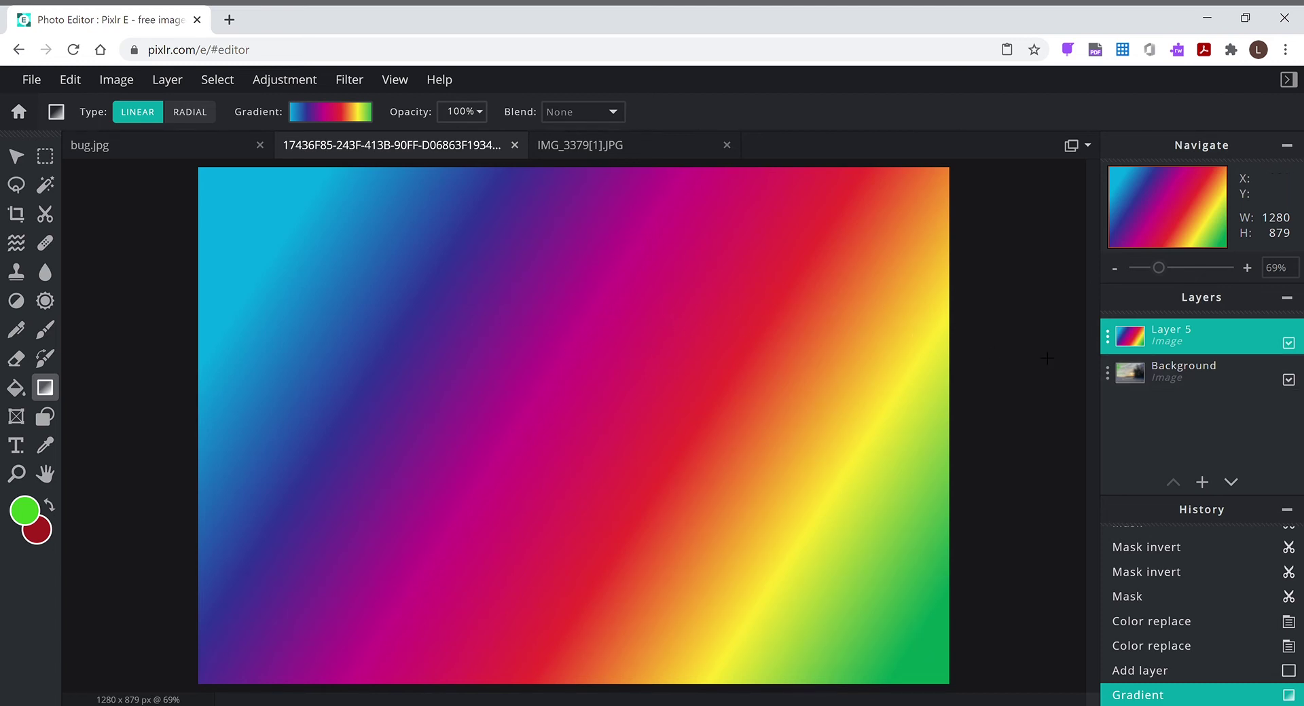
Step: Set the rainbow gradient layer's blend mode to Soft-light, and delete the layer
click(1108, 336)
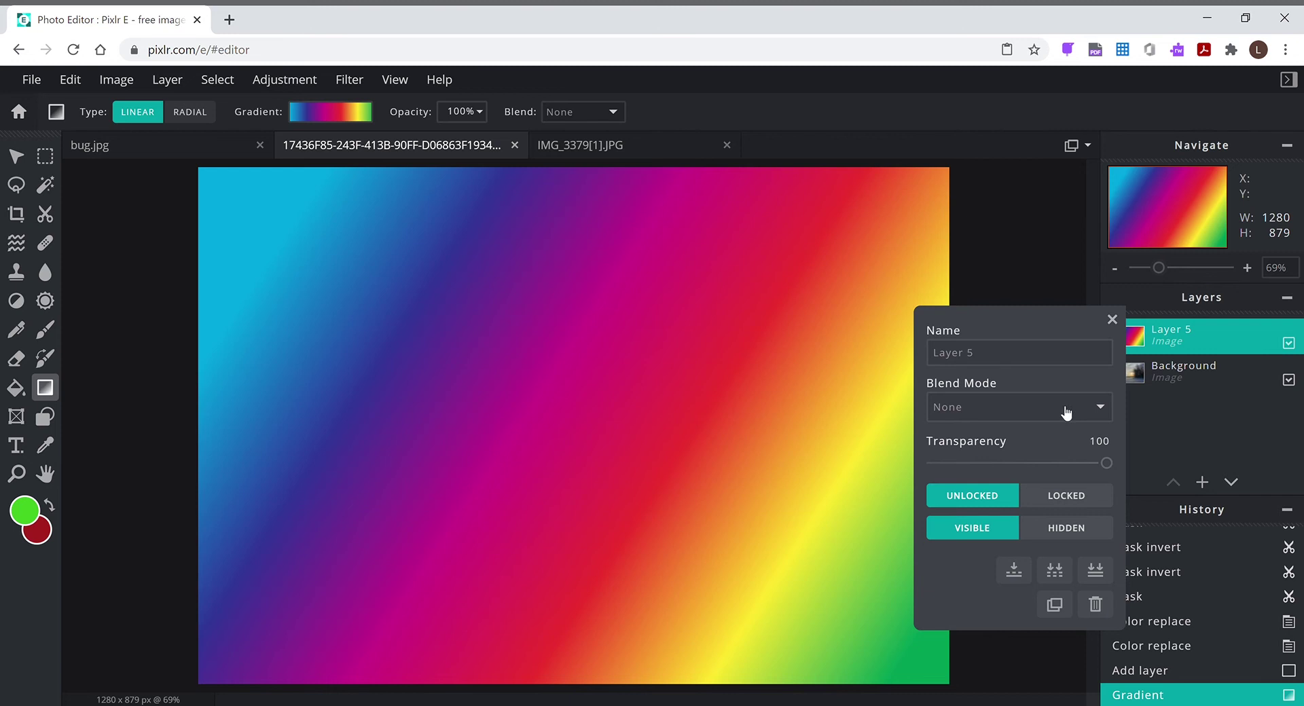
click(959, 220)
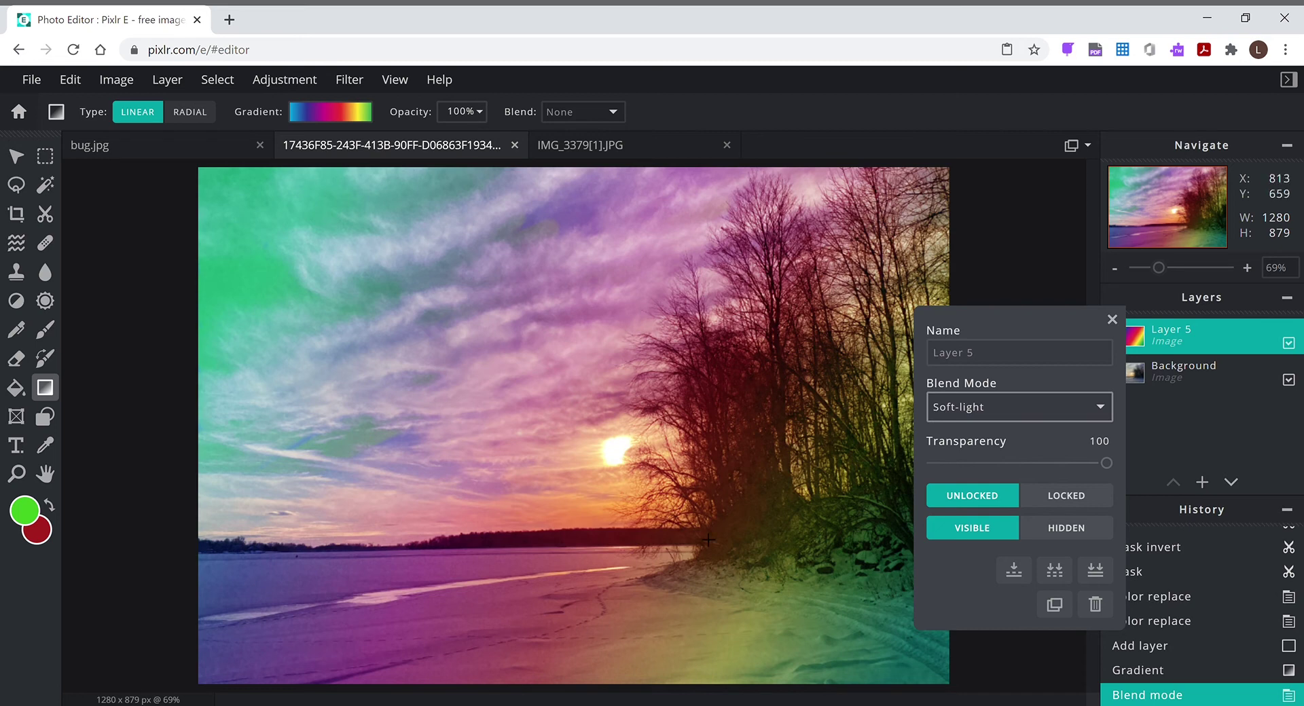
click(1112, 319)
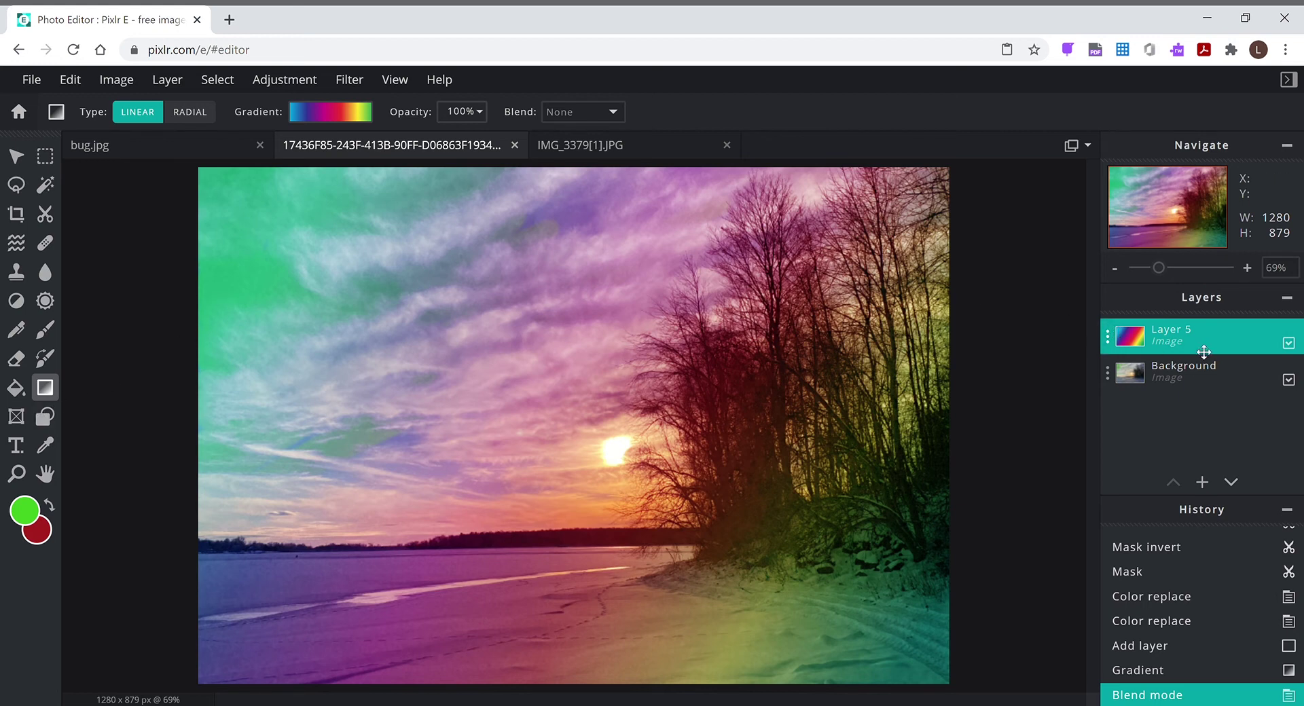
key(Delete)
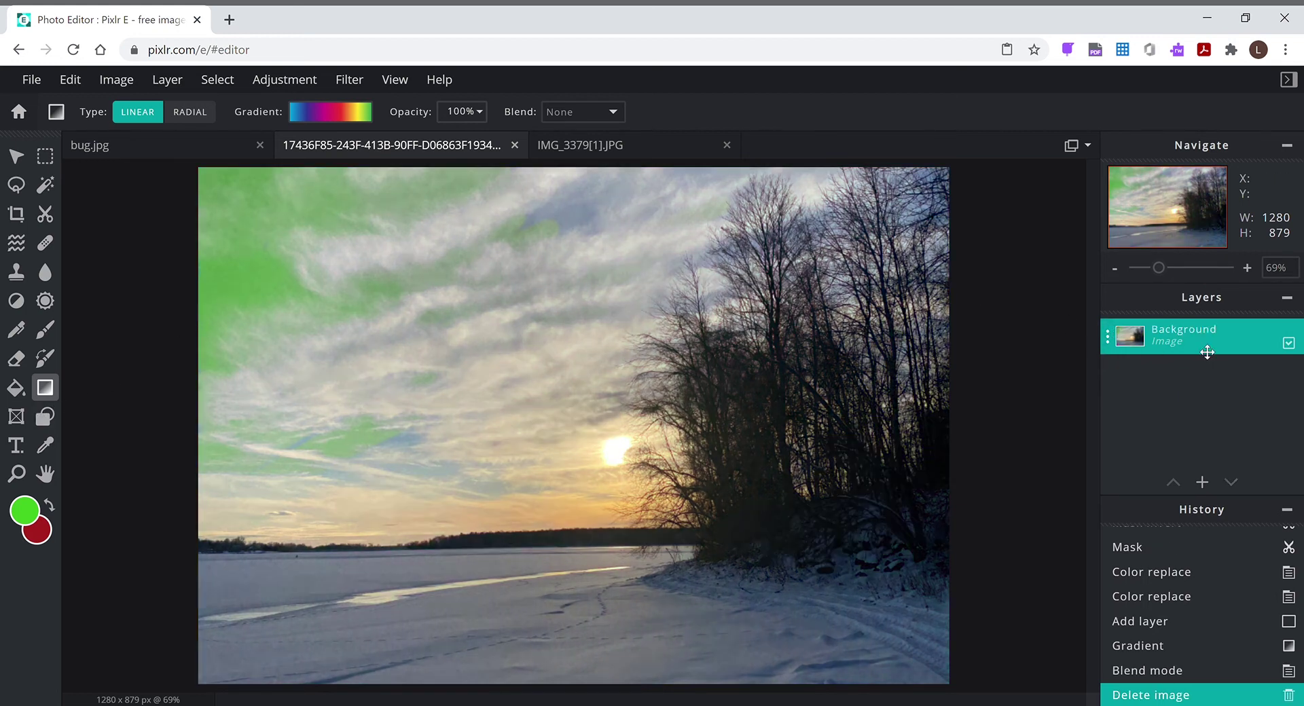
Step: Draw a frame over the middle of the sunset image and place the snowy forest photo in it
click(16, 417)
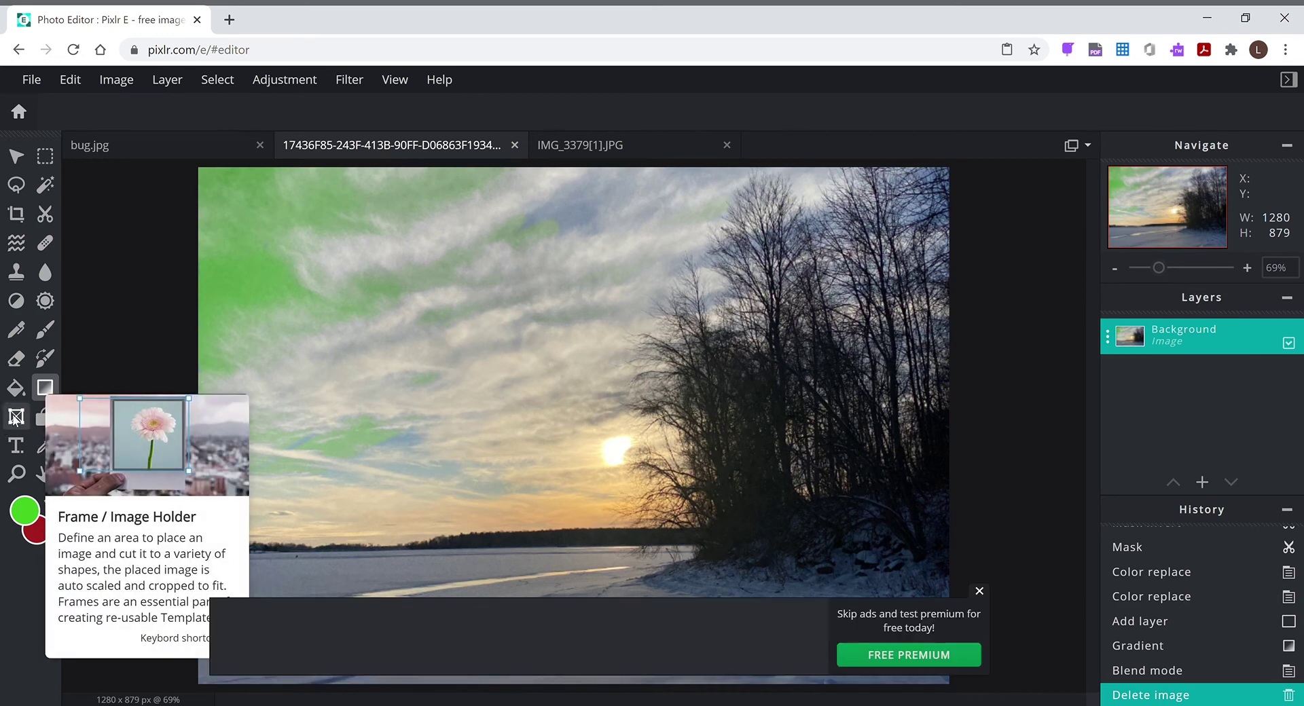
click(979, 591)
drag(419, 303, 681, 575)
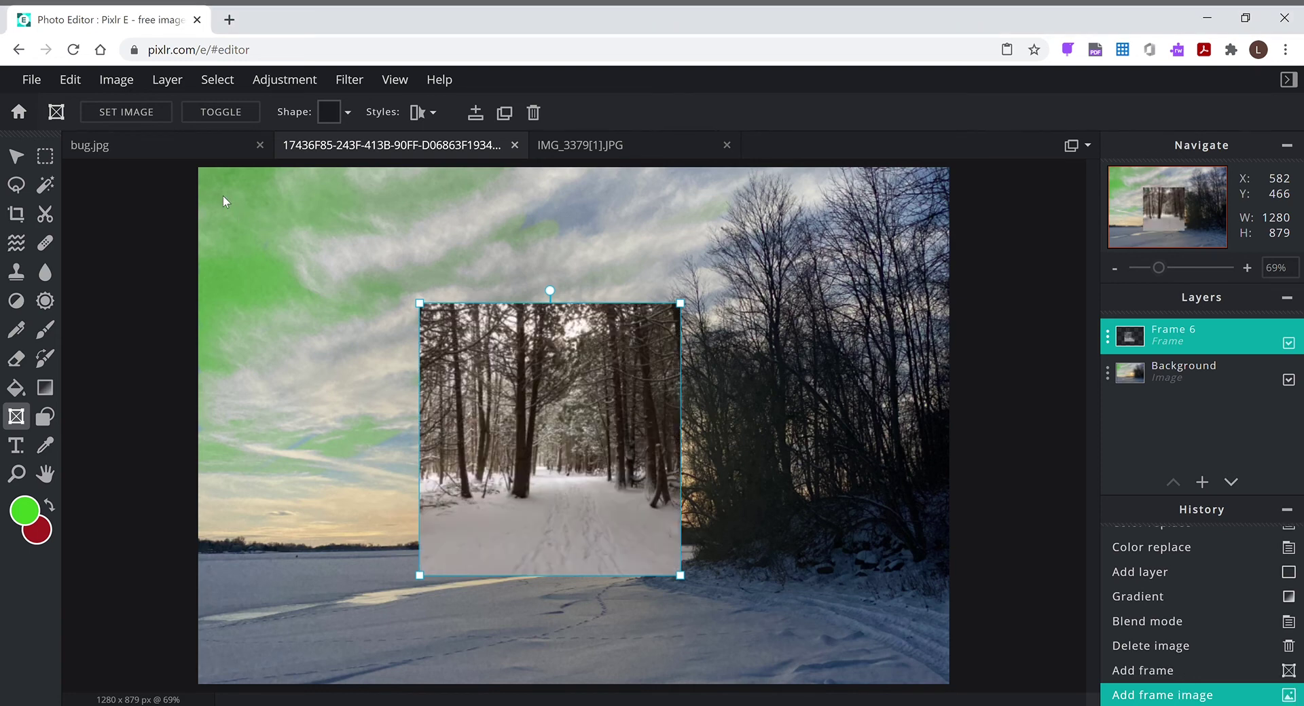
Step: Shrink the forest photo frame and move it into the upper-left part of the sky
drag(534, 458, 465, 453)
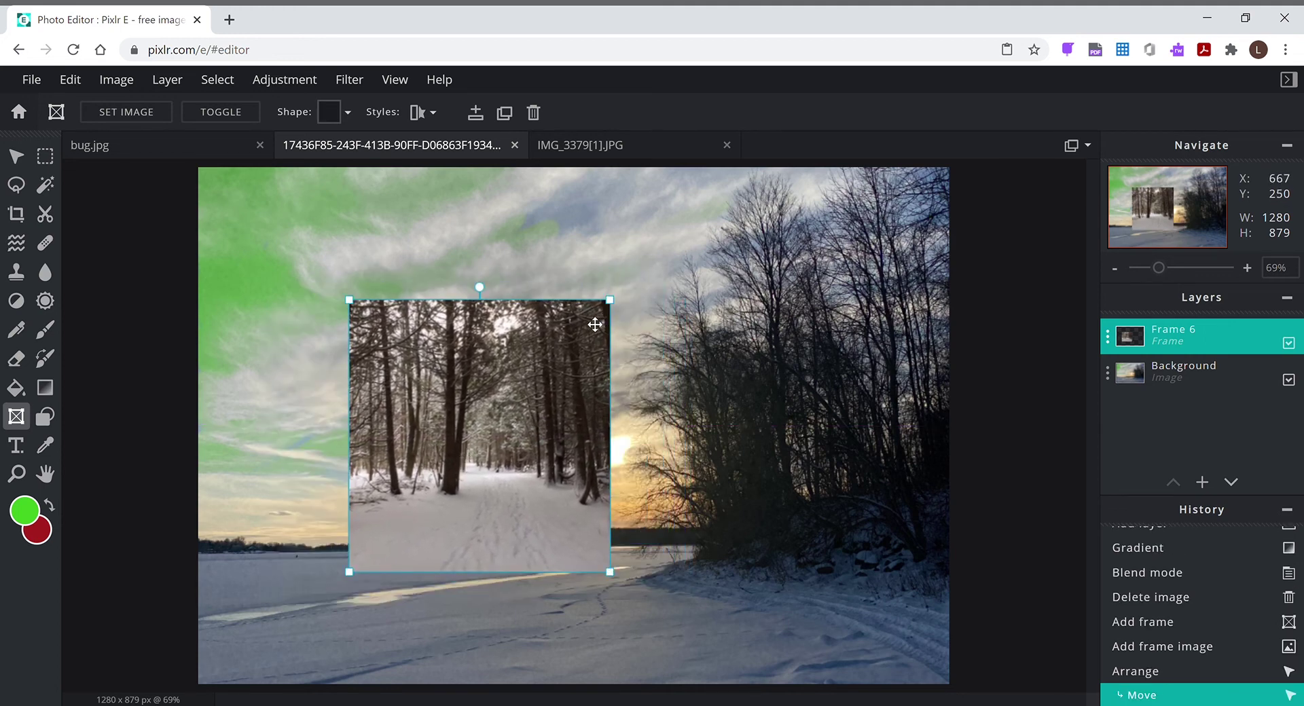
drag(615, 308, 515, 400)
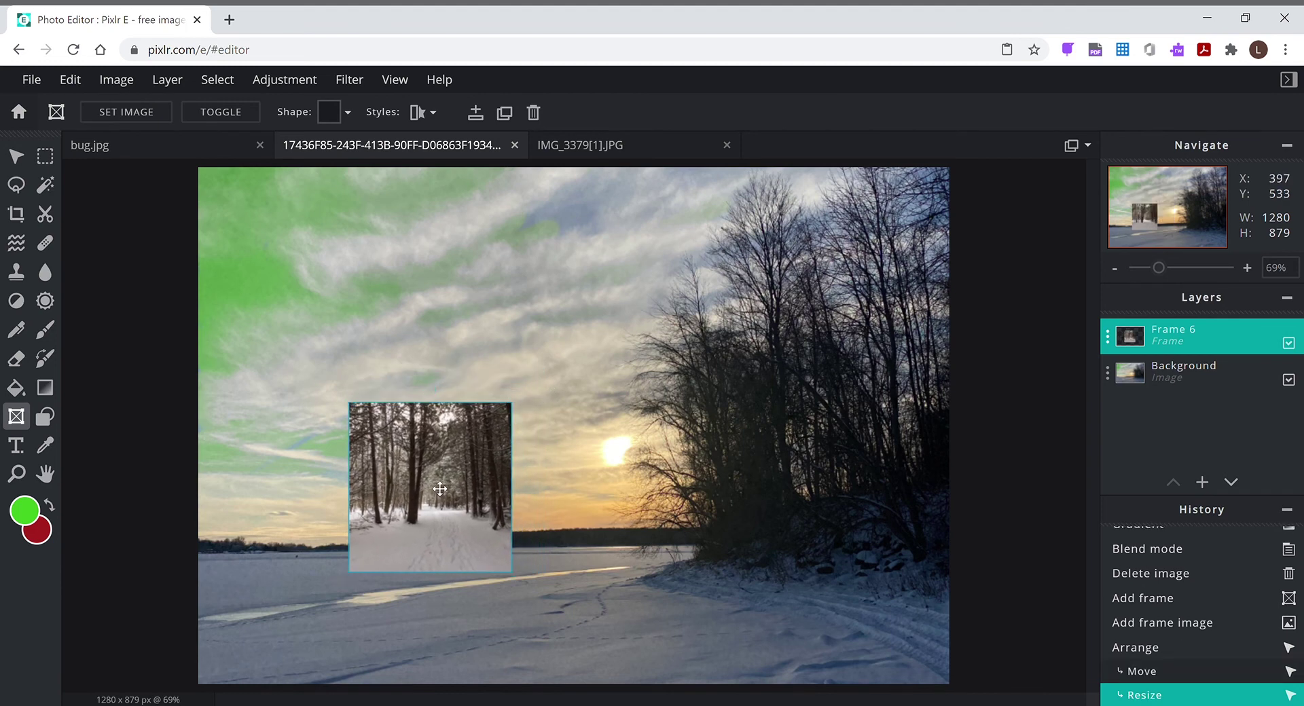
drag(435, 475, 359, 298)
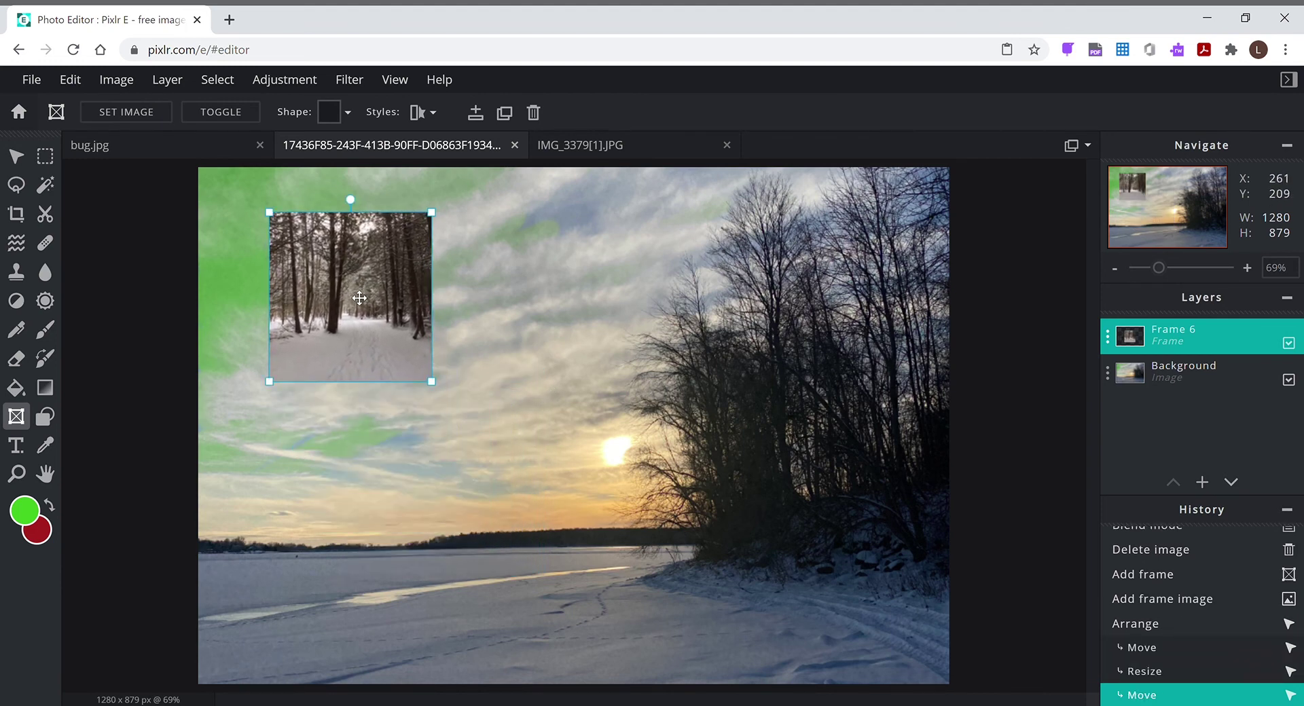
Step: Activate the Shape tool and delete the forest photo frame
click(45, 417)
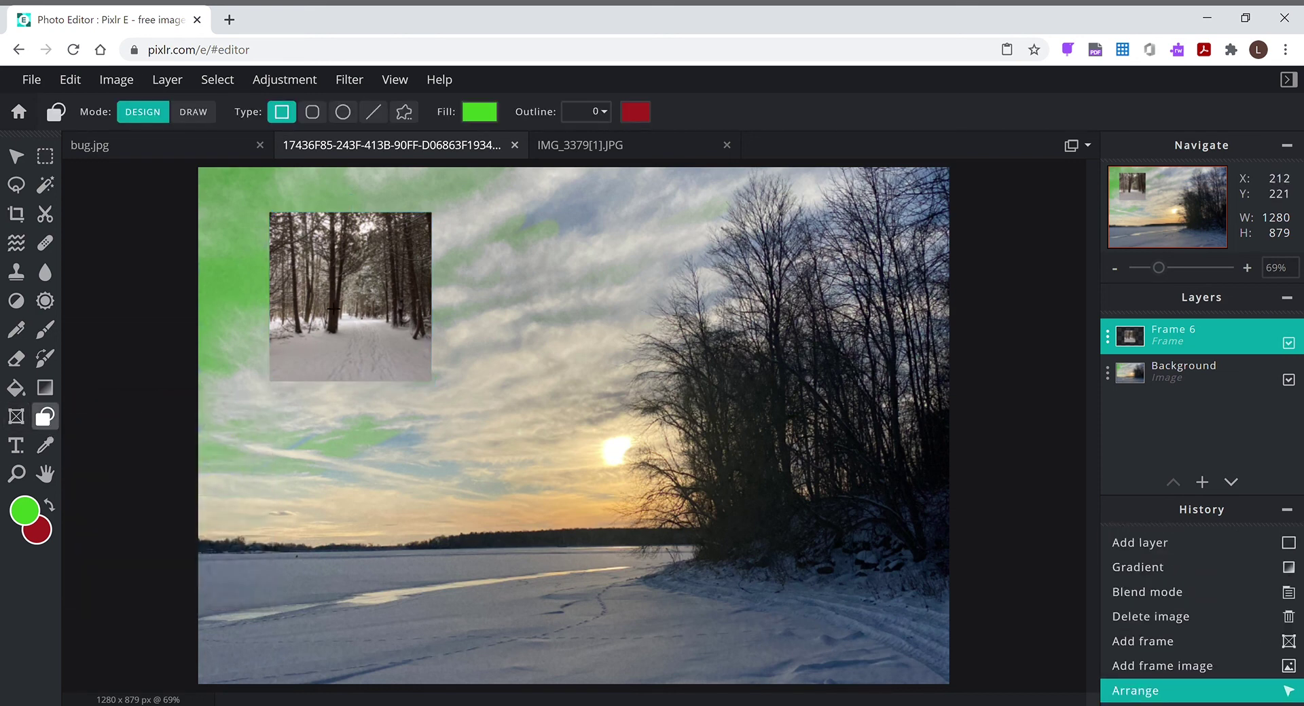
key(Delete)
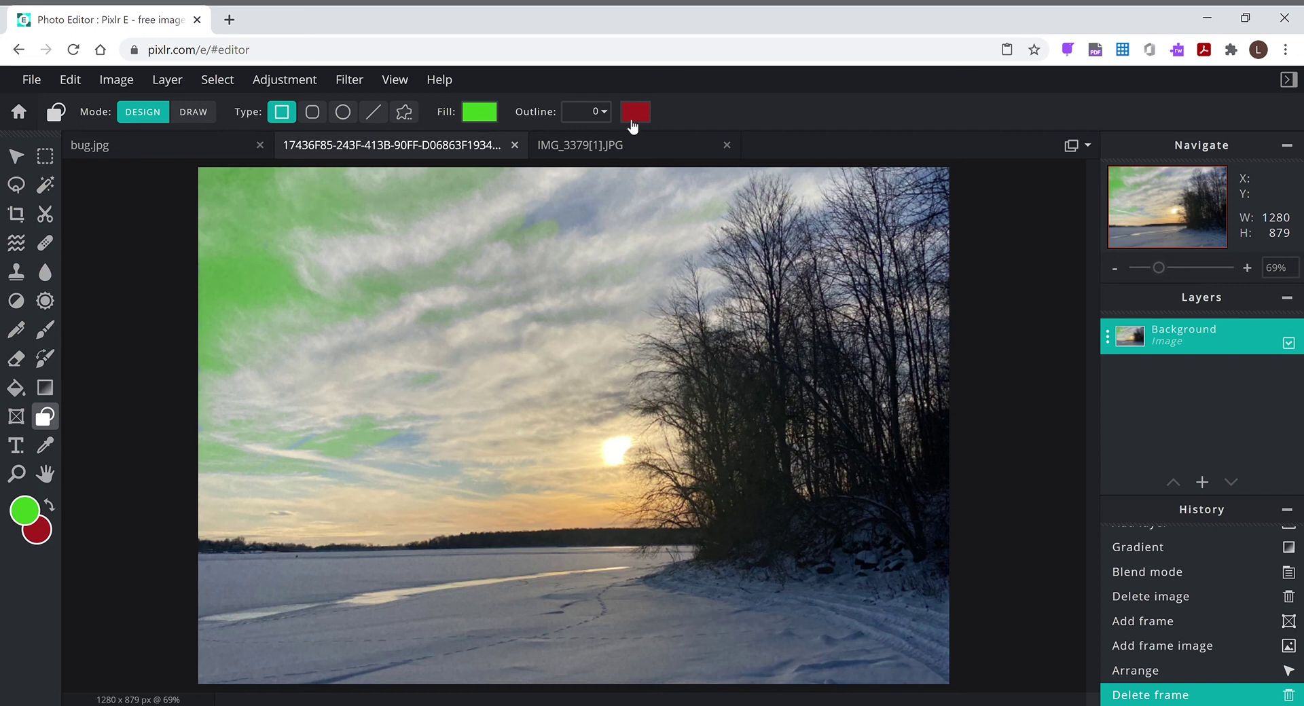
Step: Draw a green rectangle in the middle of the sunset image and give it a red outline 14 wide
drag(403, 349, 569, 537)
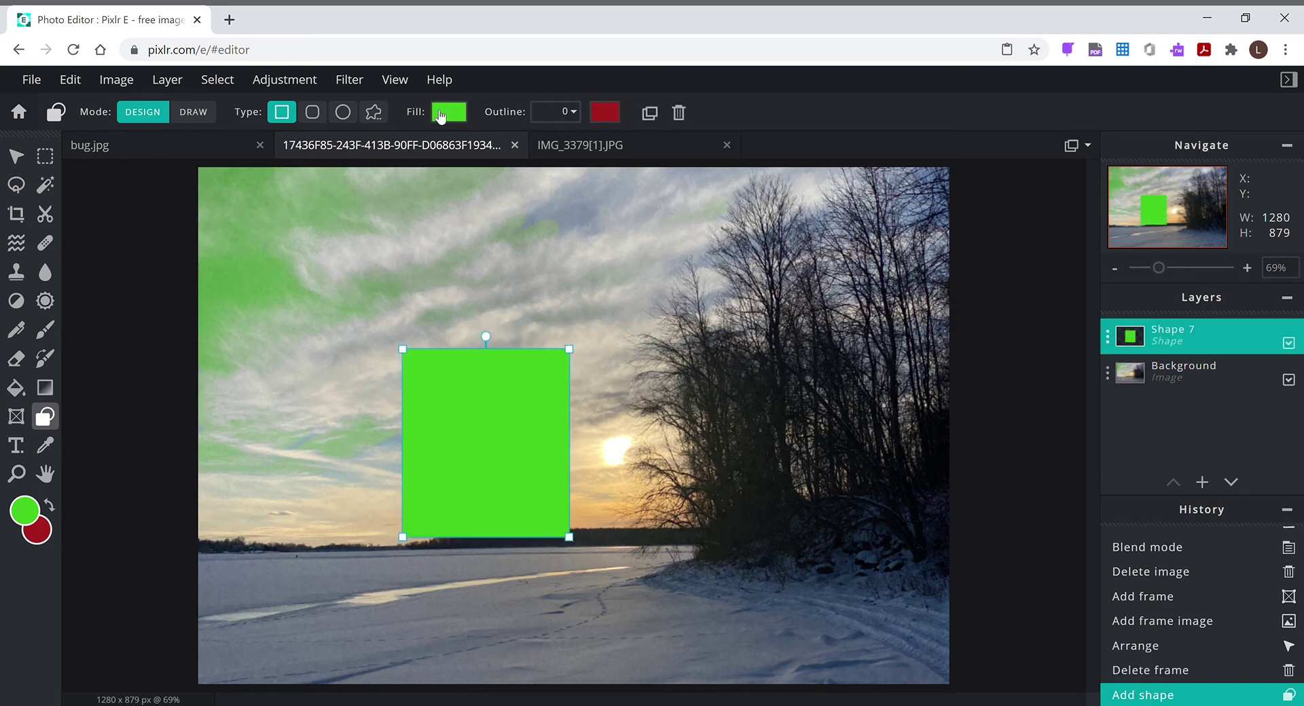
click(579, 119)
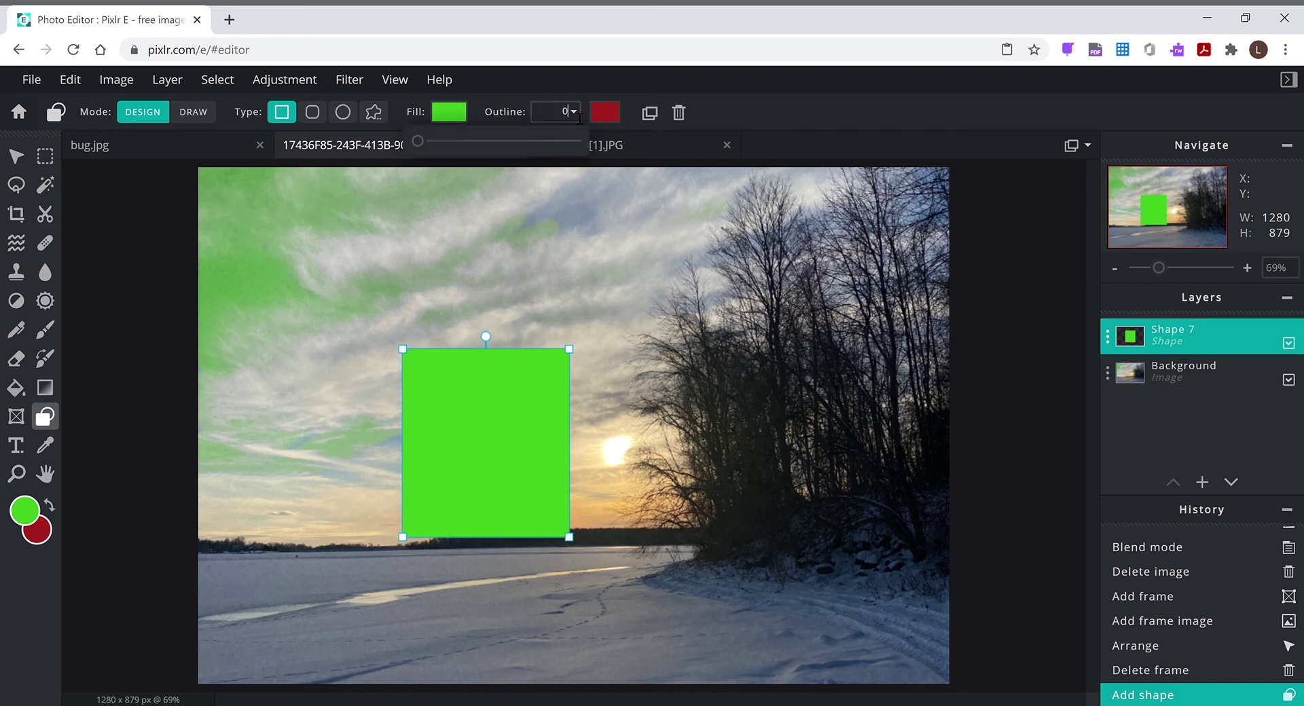
click(484, 142)
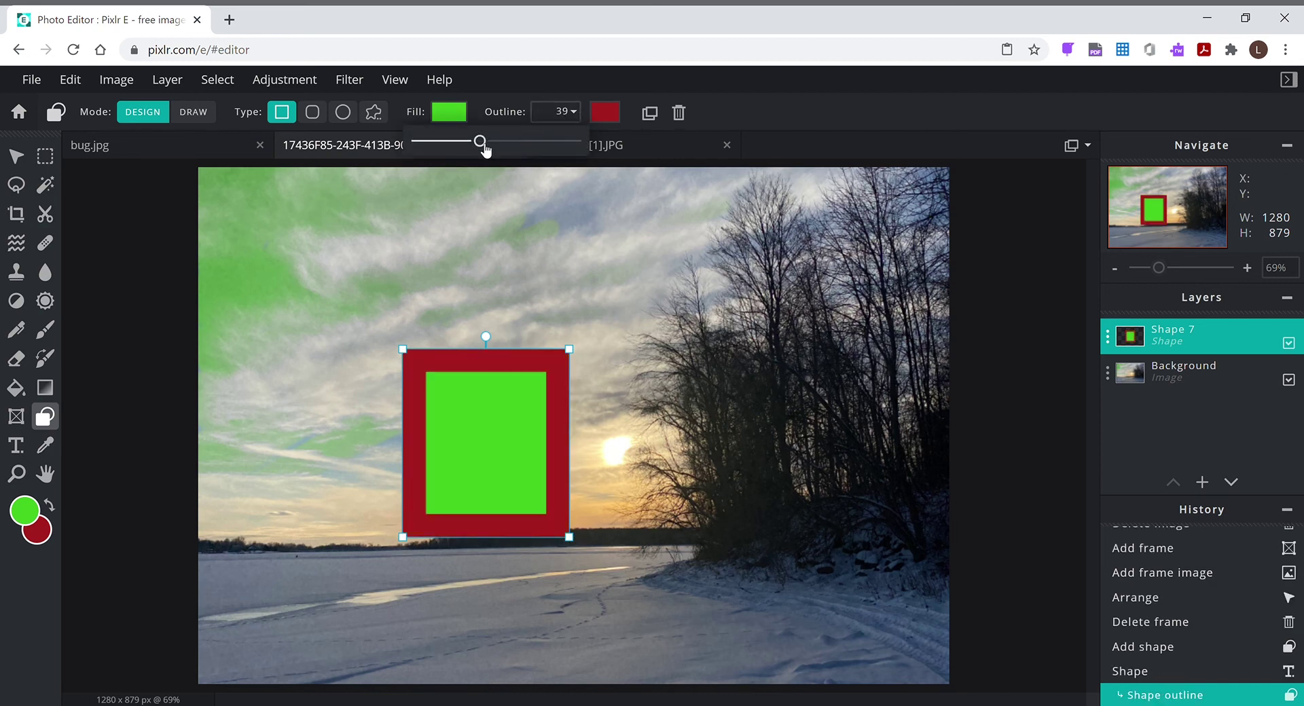
drag(484, 149, 444, 150)
Step: Switch the rectangle's shape type to Custom and reduce its outline width to 6
click(373, 113)
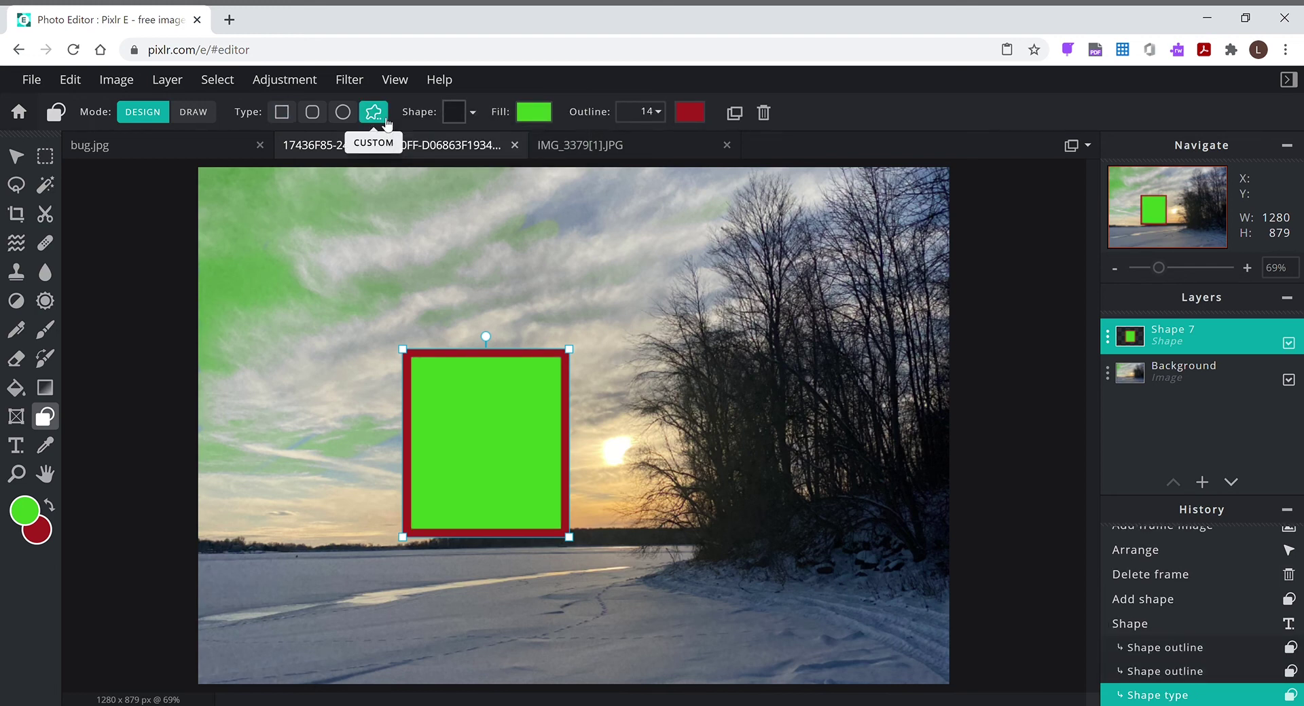
click(663, 120)
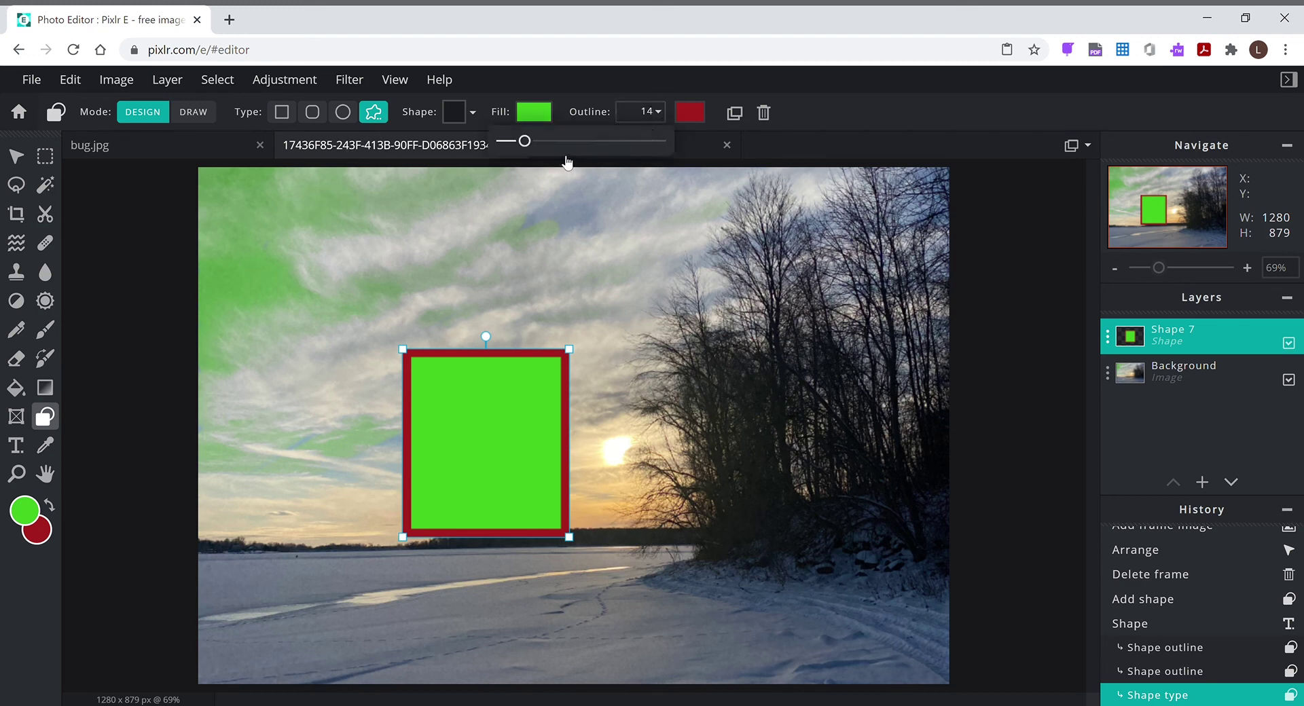
click(576, 142)
drag(576, 142, 515, 151)
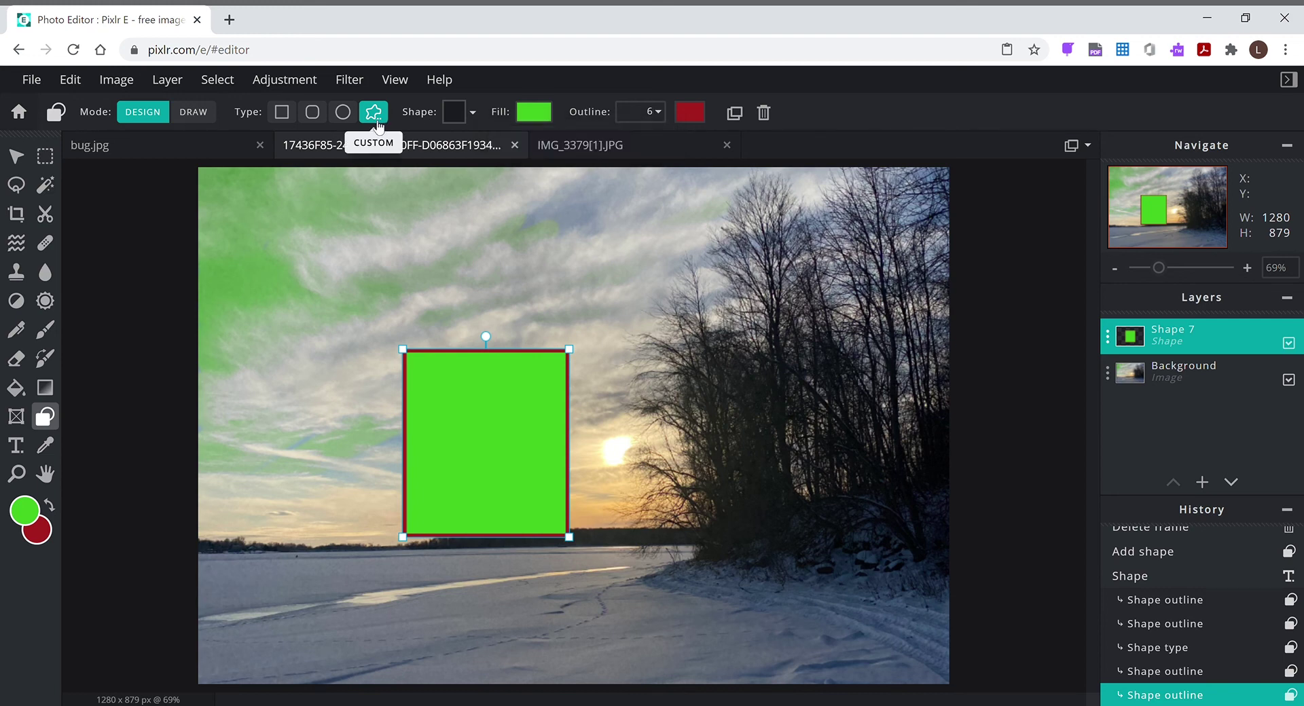
Step: Change the green shape to a heart and move it into the upper-left part of the sky
click(454, 119)
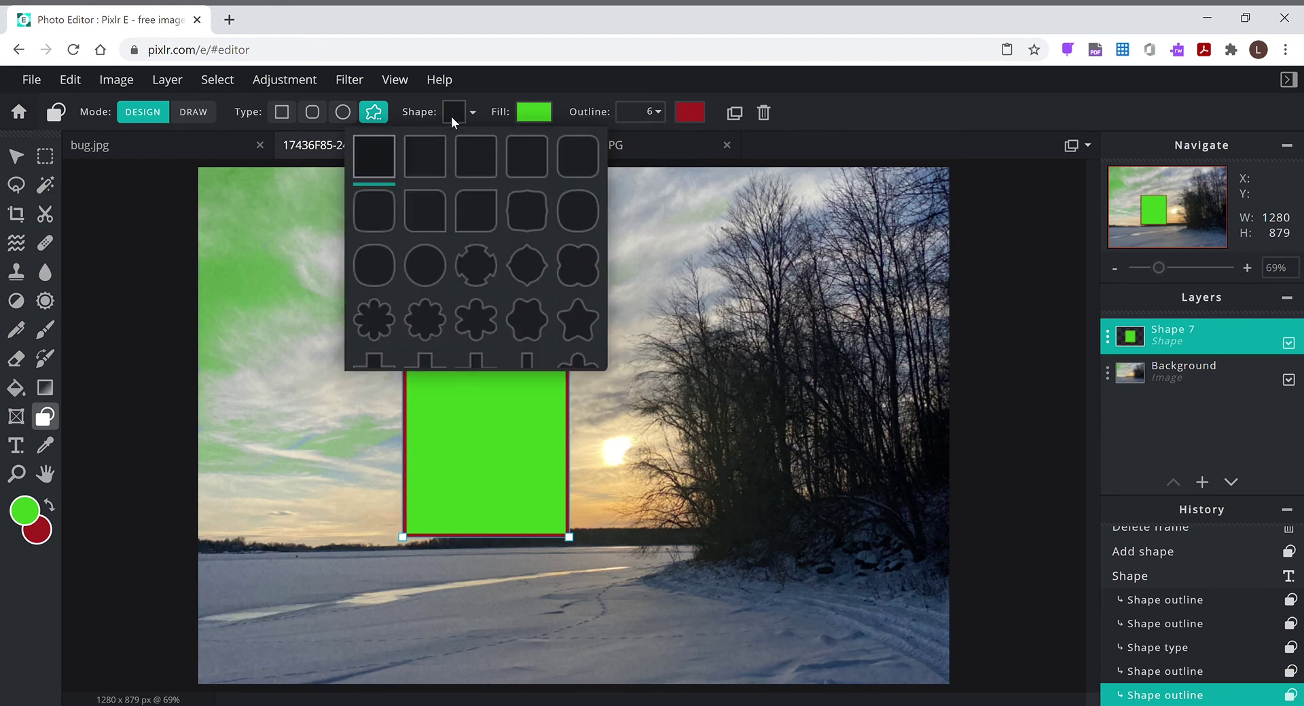
scroll(454, 254, down, 5)
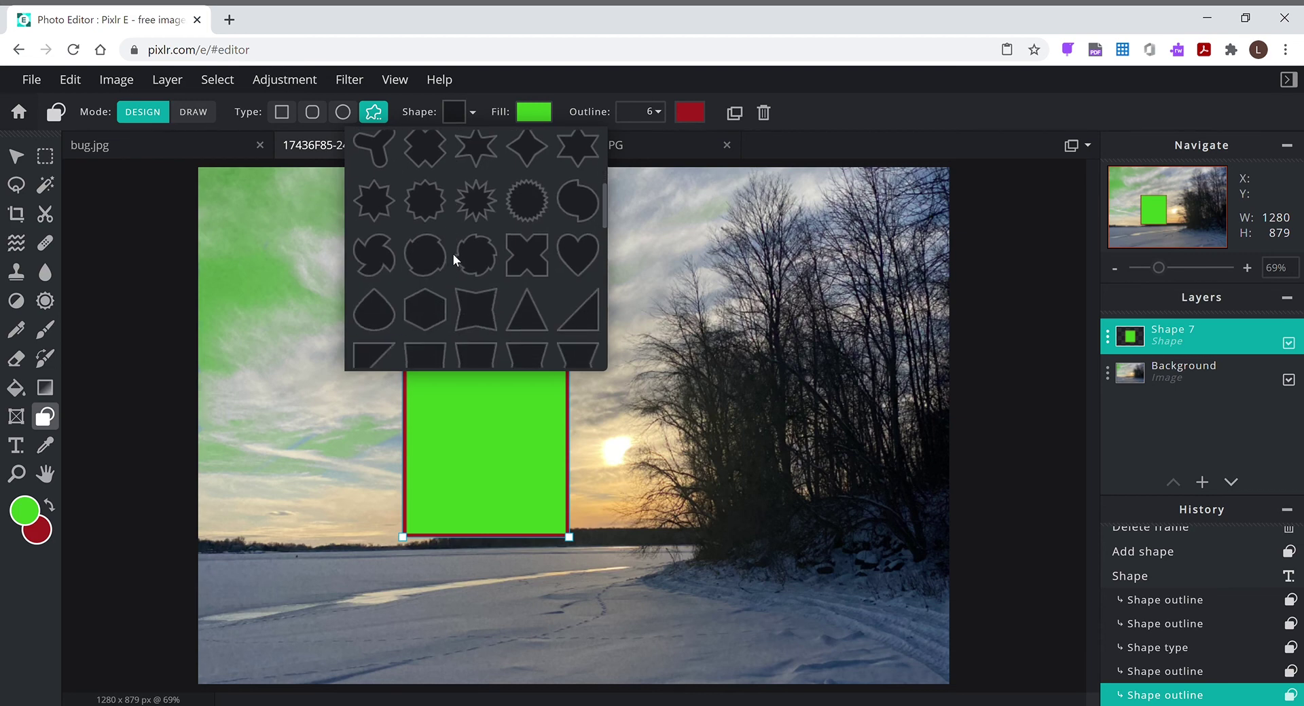
click(580, 251)
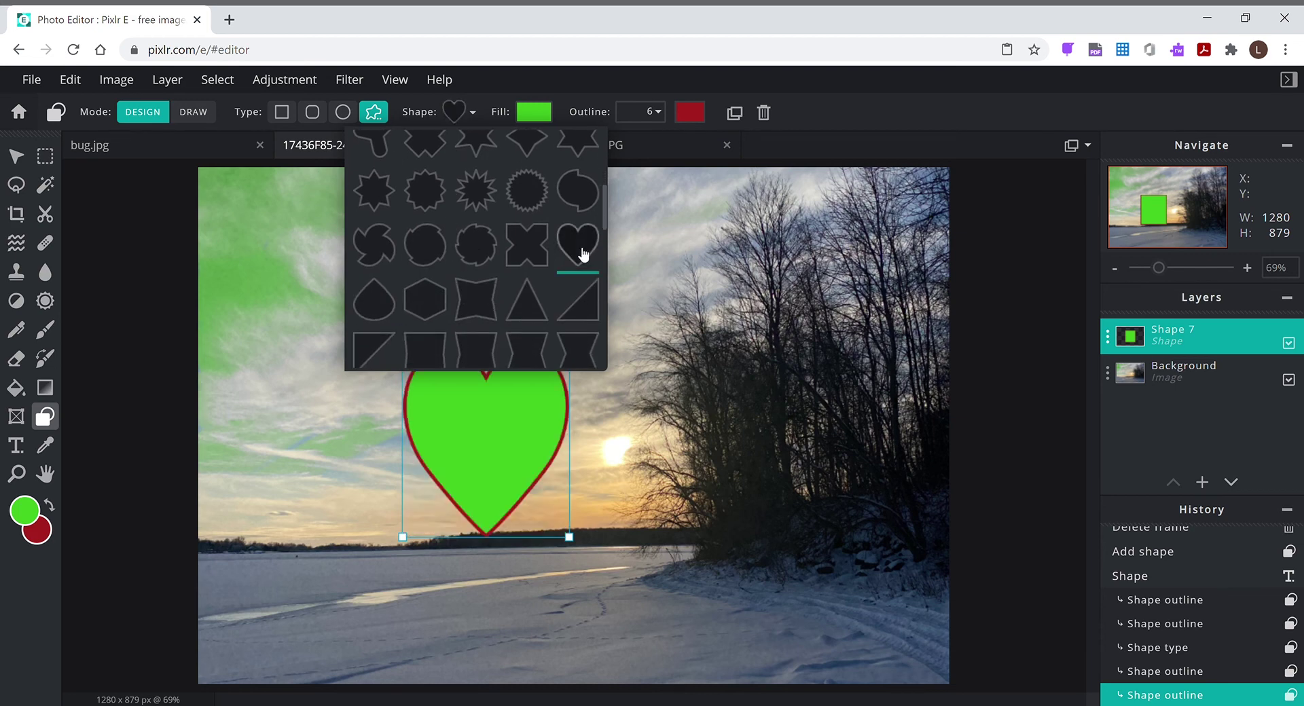
click(621, 479)
drag(477, 426, 390, 358)
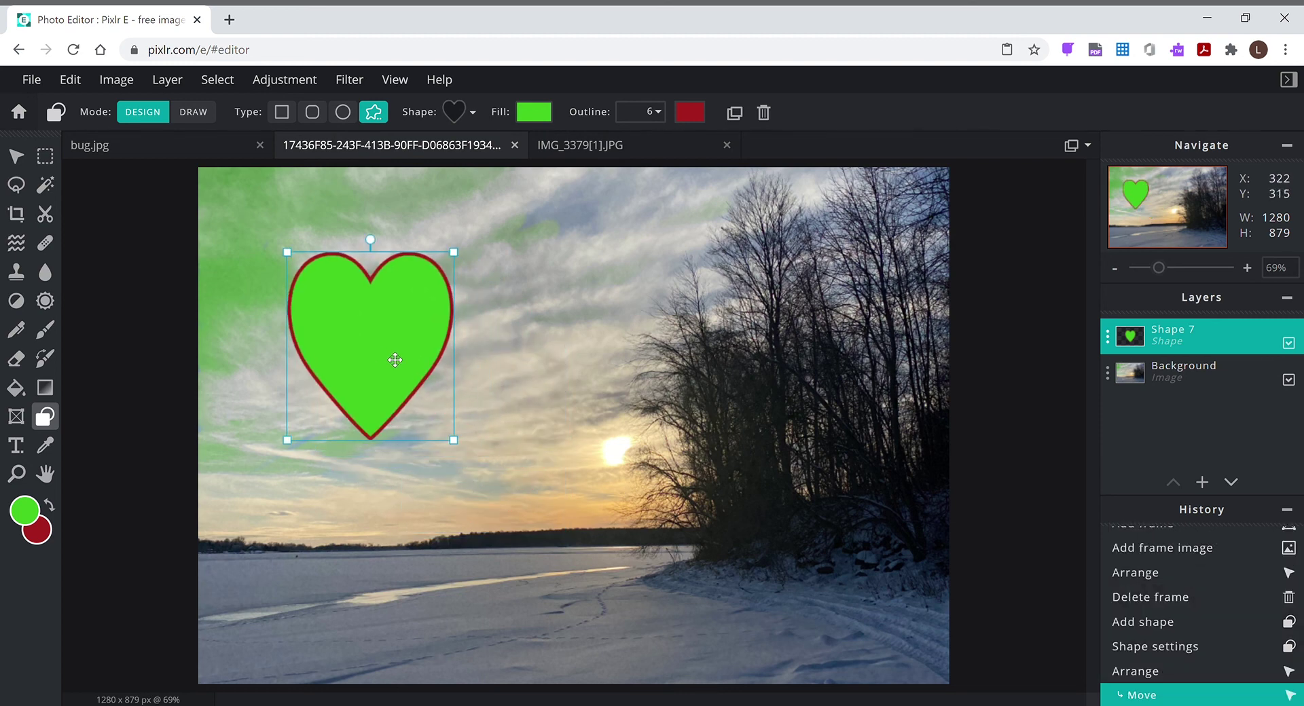
Step: Replace the heart with the last flame-topped form in the custom shape library
click(465, 114)
scroll(478, 307, down, 5)
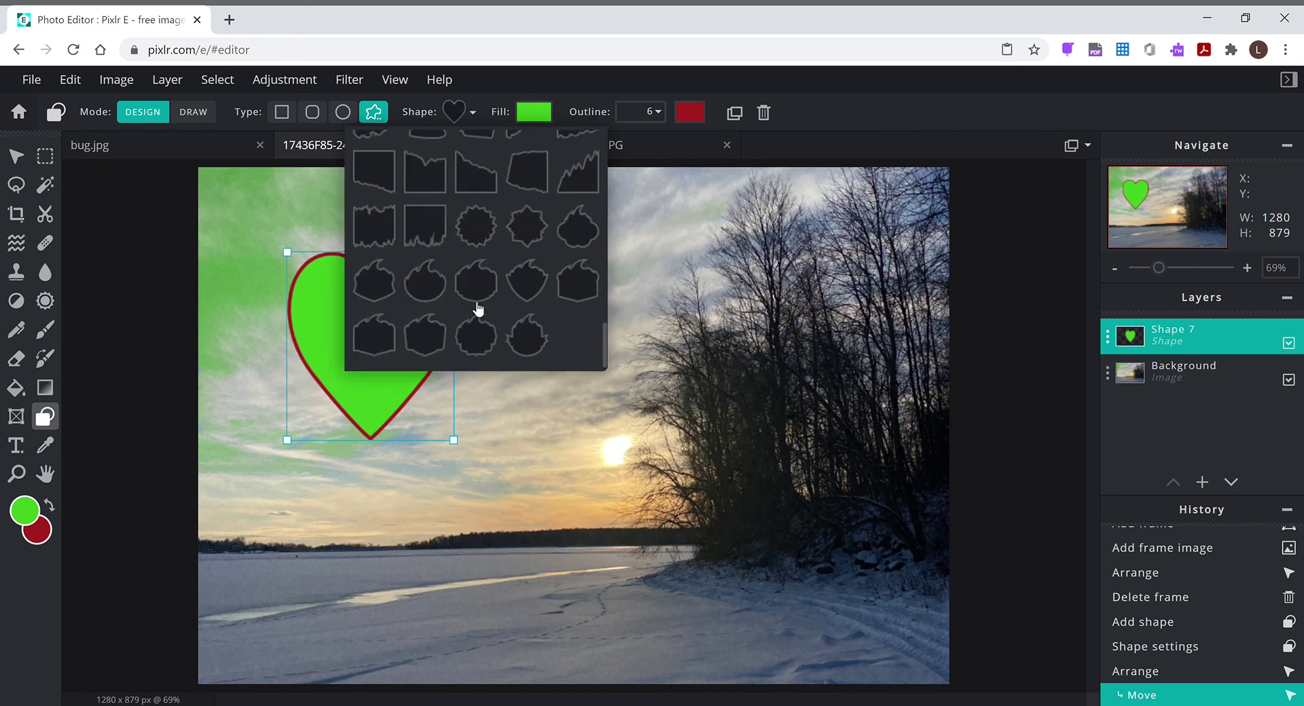
click(525, 347)
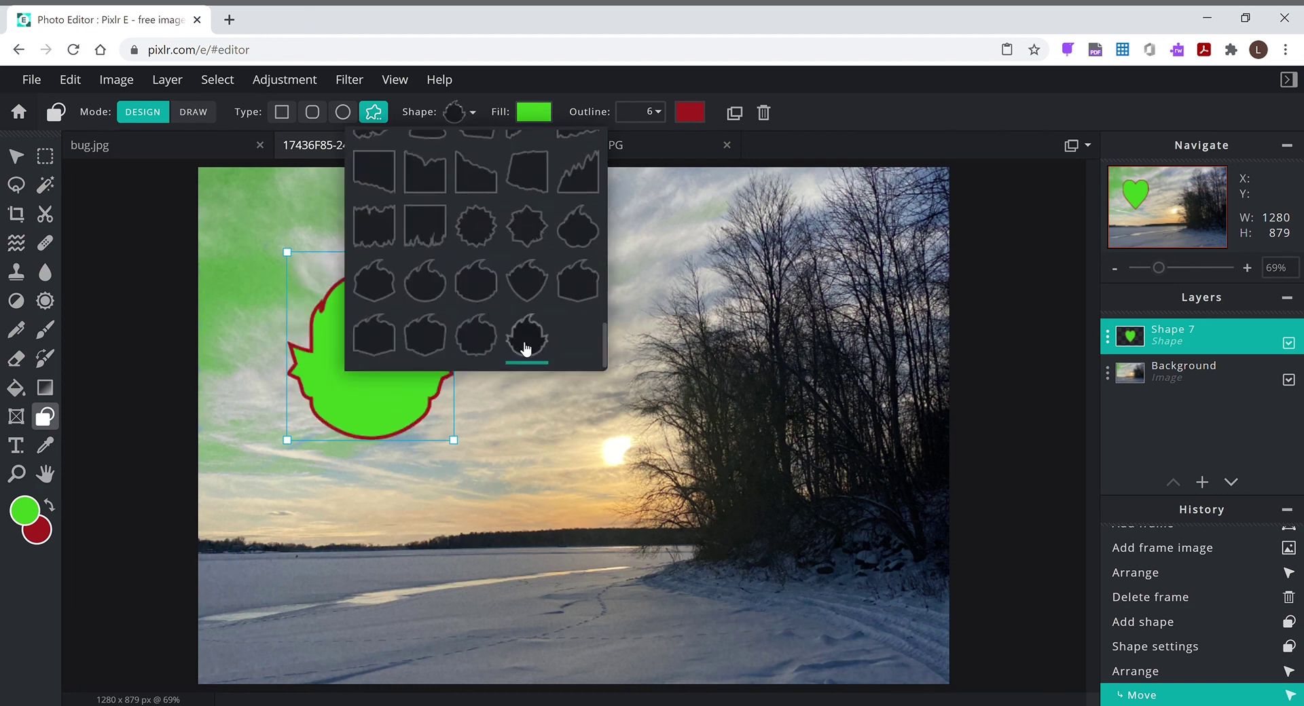
click(508, 436)
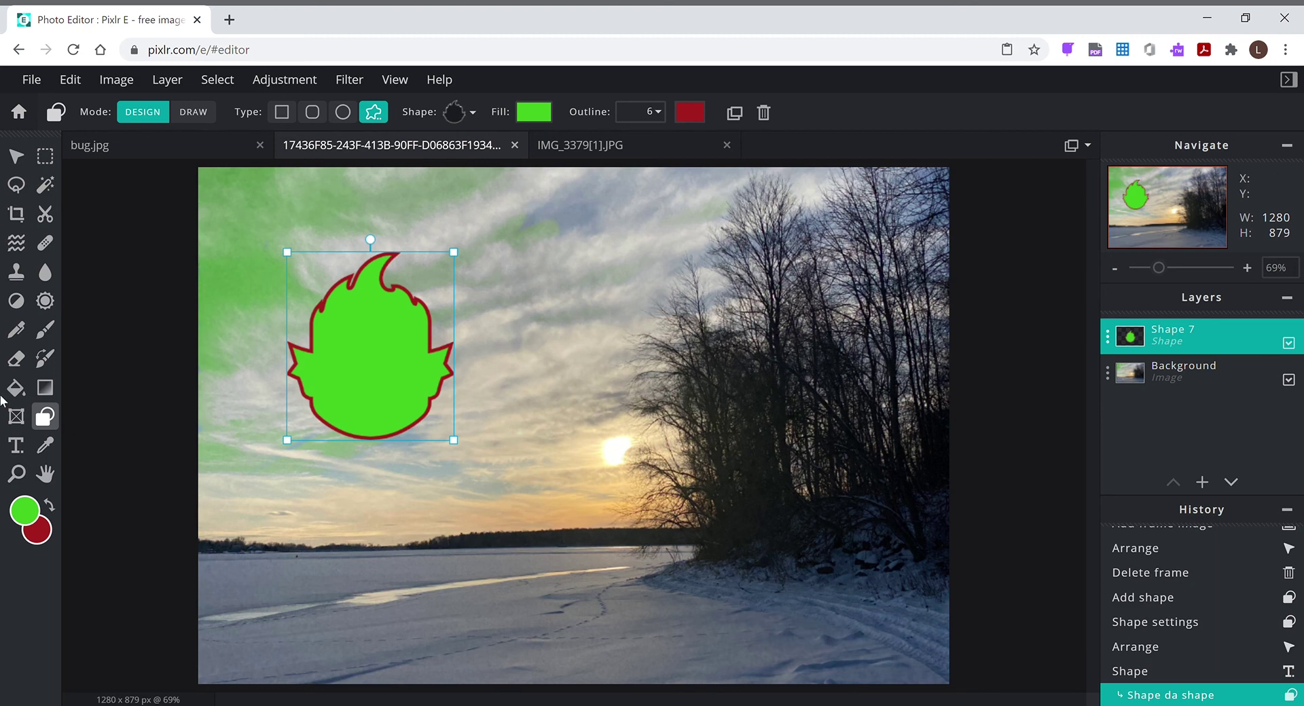
Step: Add a new text layer over the image reading "Text"
click(16, 445)
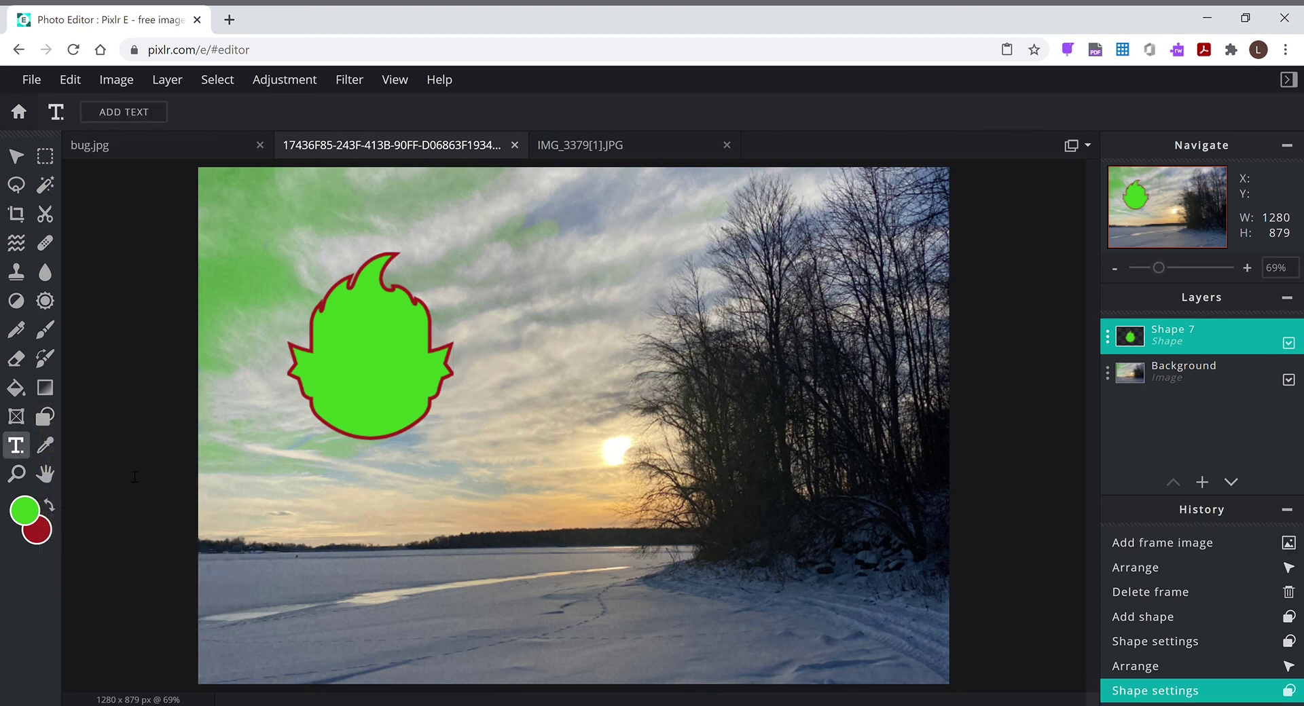
click(346, 518)
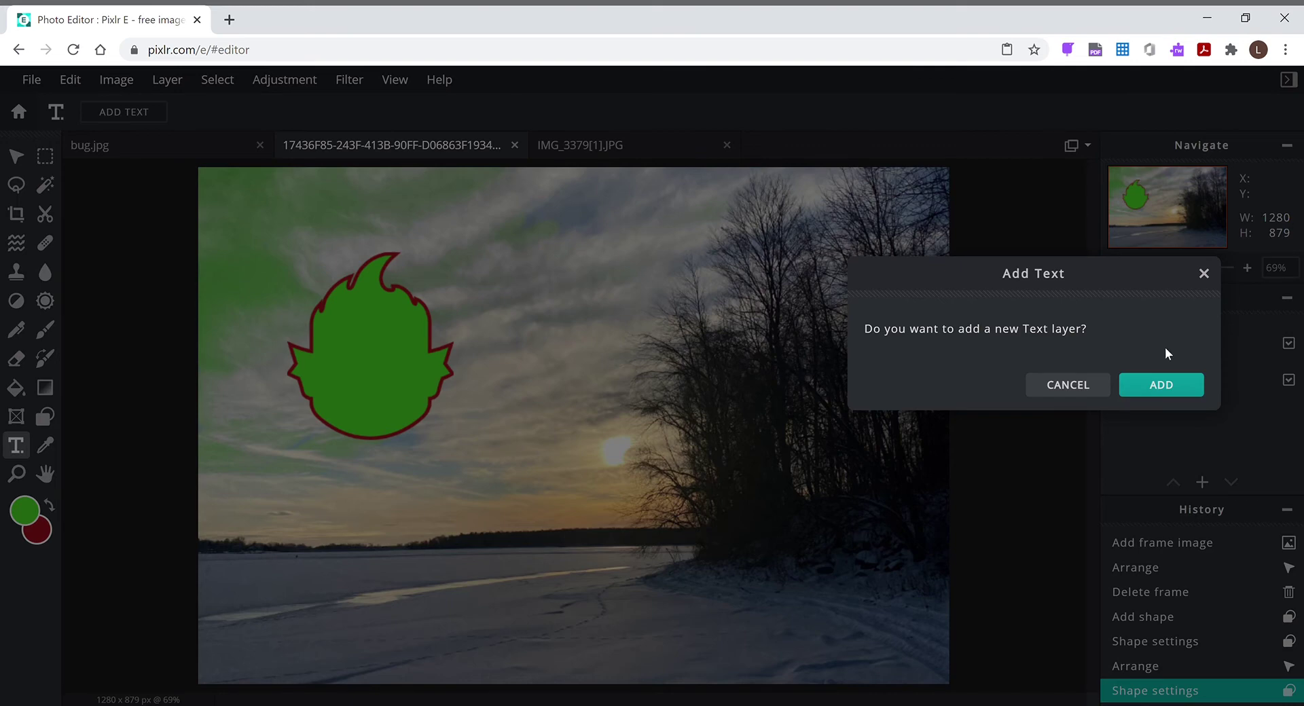
click(1163, 385)
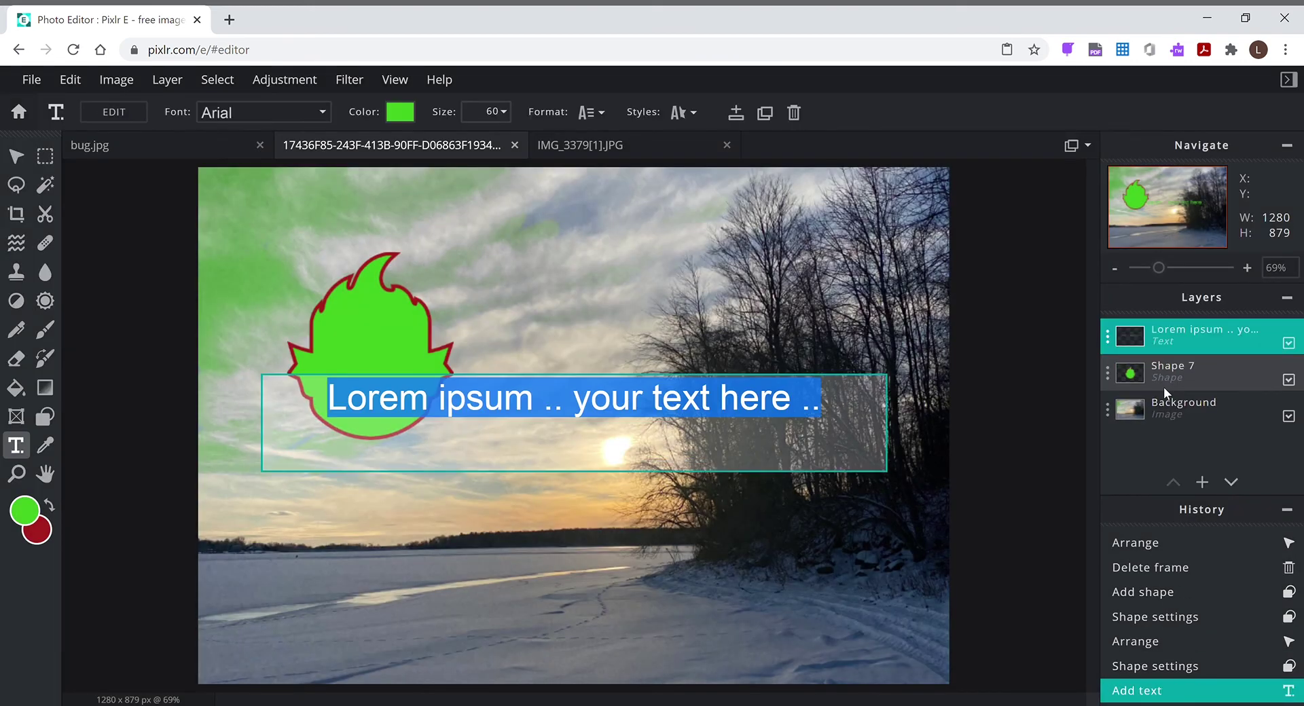
text(Text)
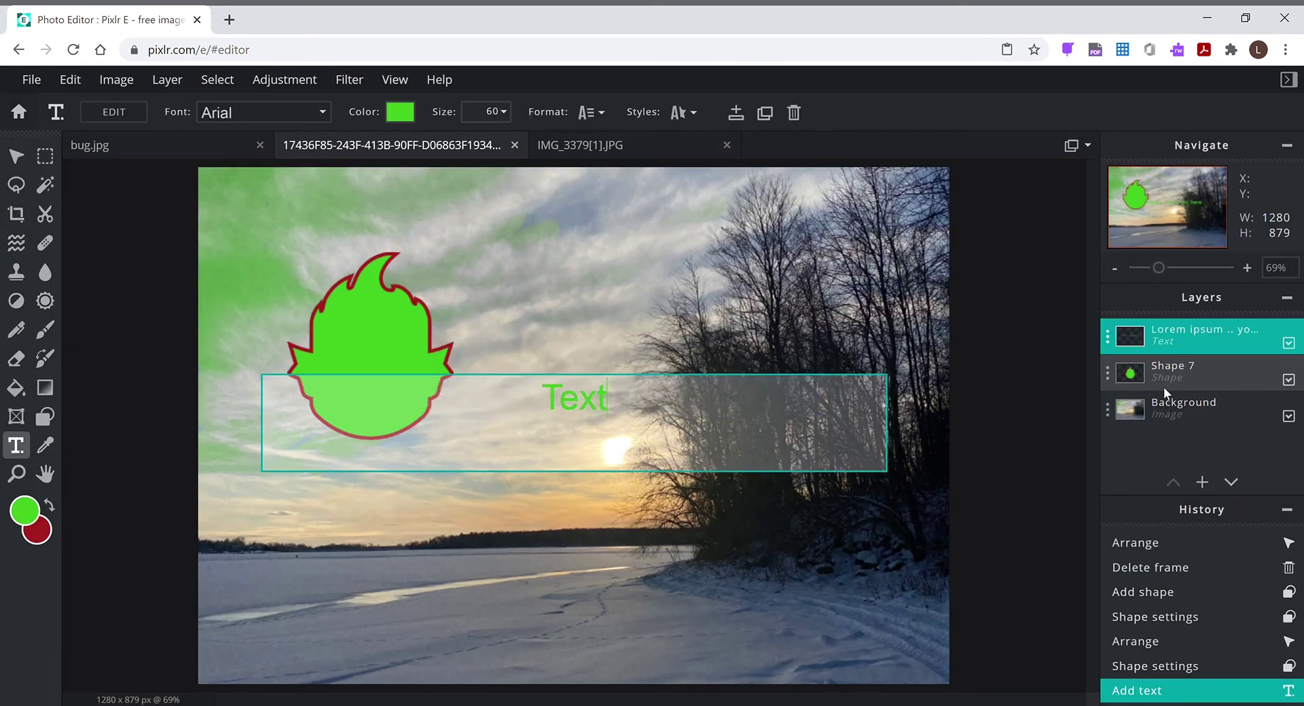
Step: Make the word "Text" bold and finish editing the text layer
key(ctrl+a)
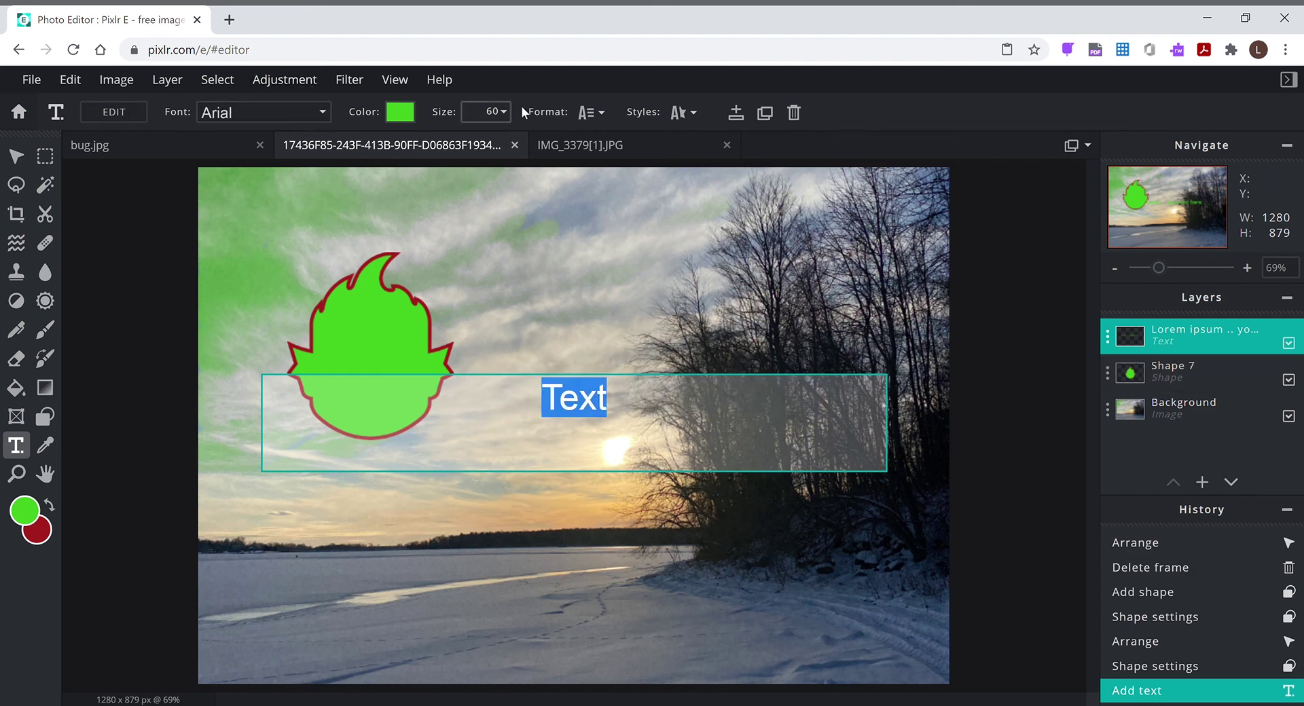
click(597, 115)
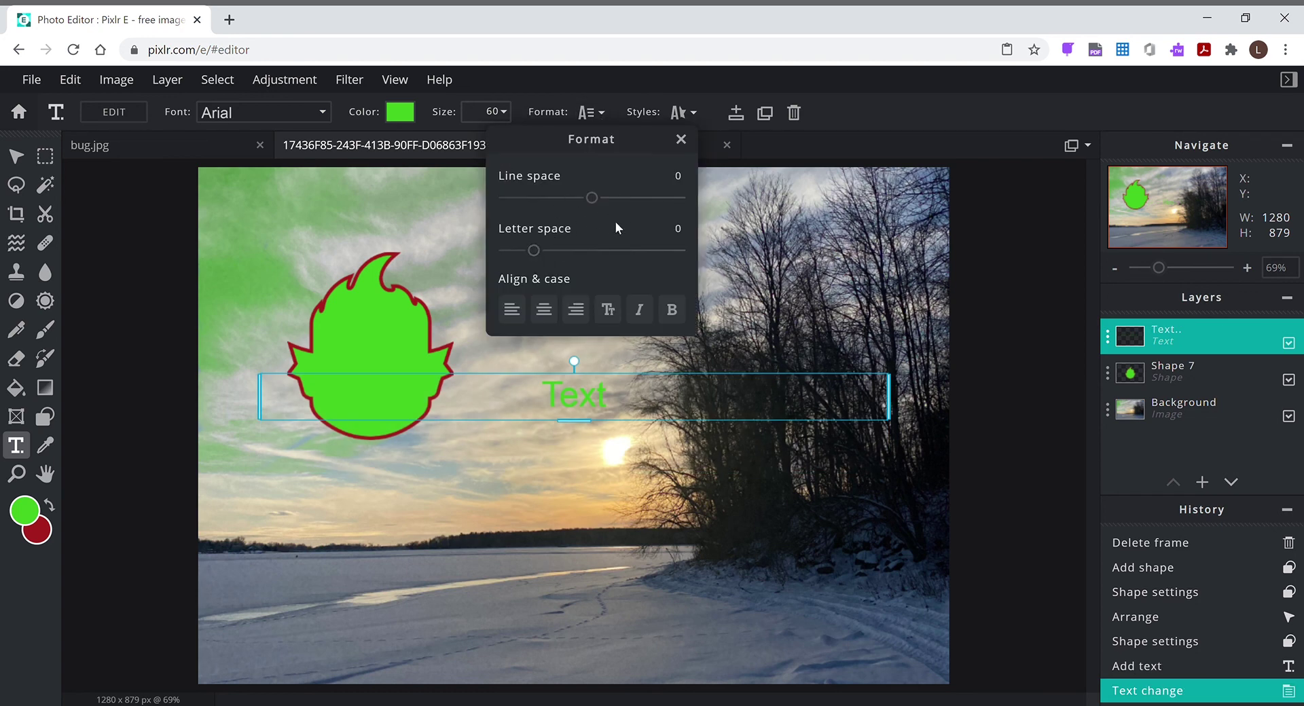
click(676, 316)
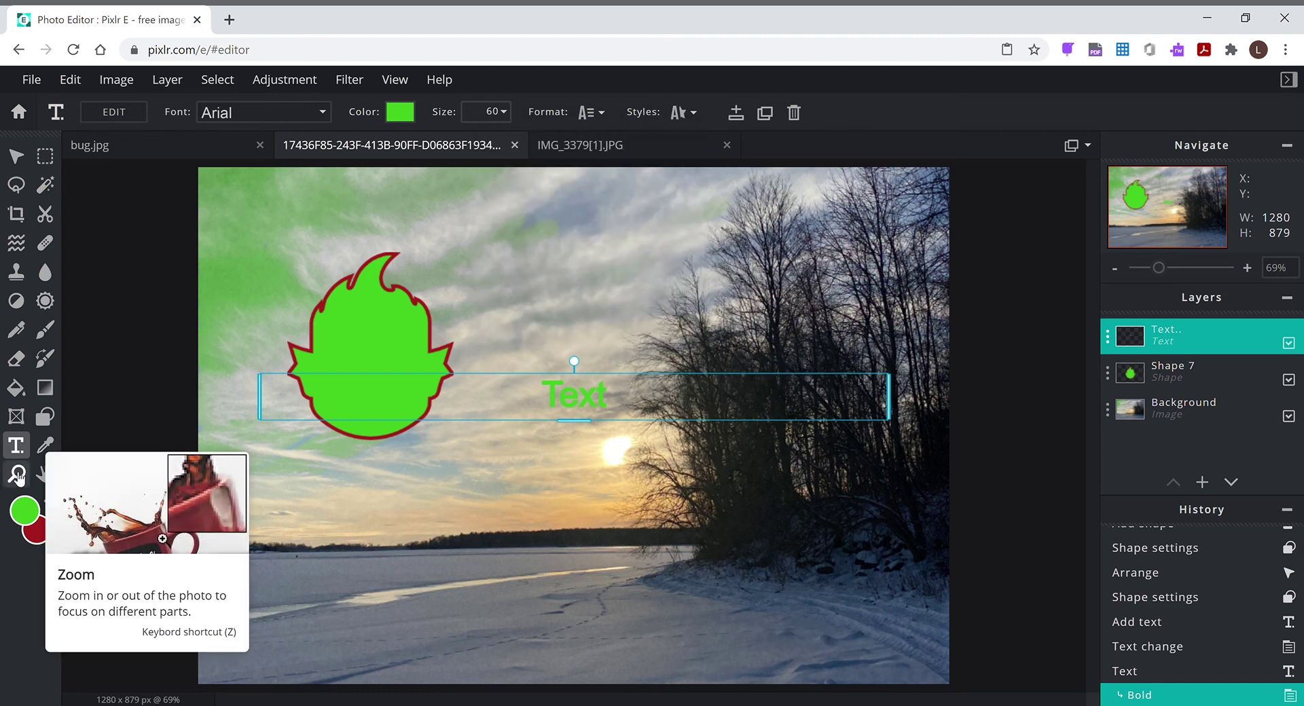
key(Escape)
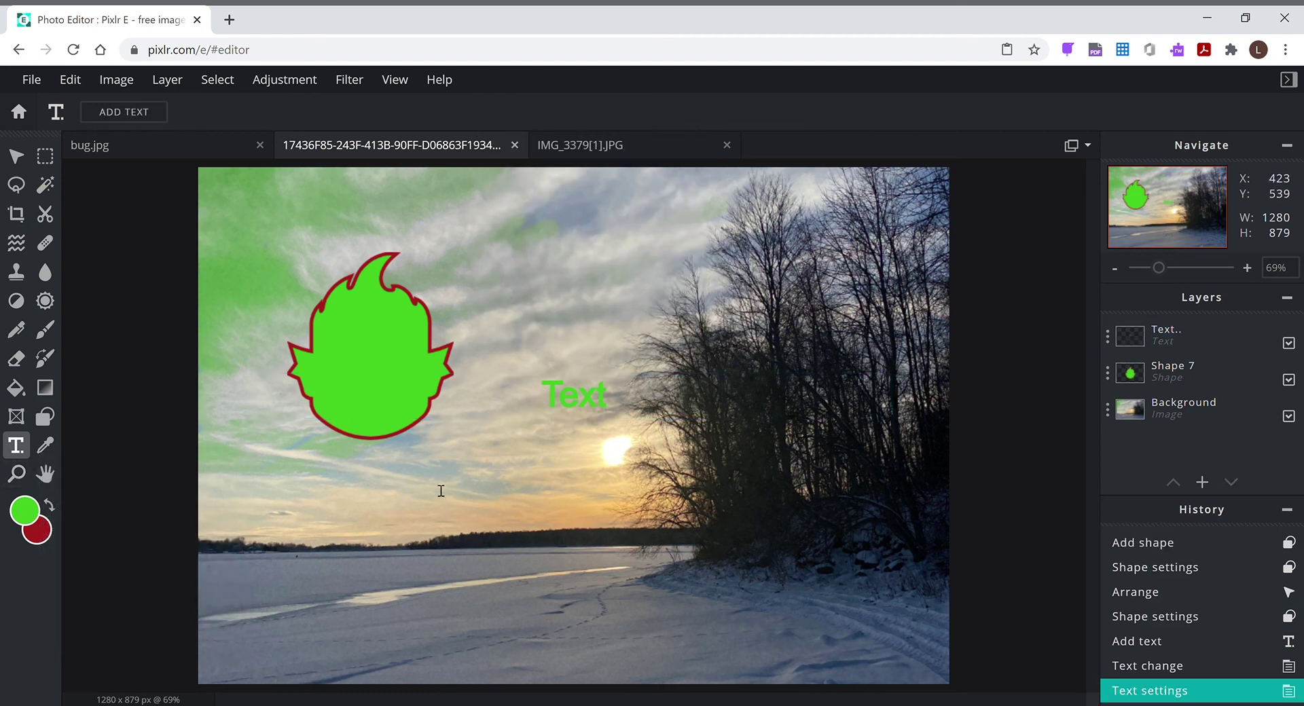
Step: Try the Zoom tool's plus and minus modes on the image, compare the Fit and Fill views, and return to Fit
click(18, 476)
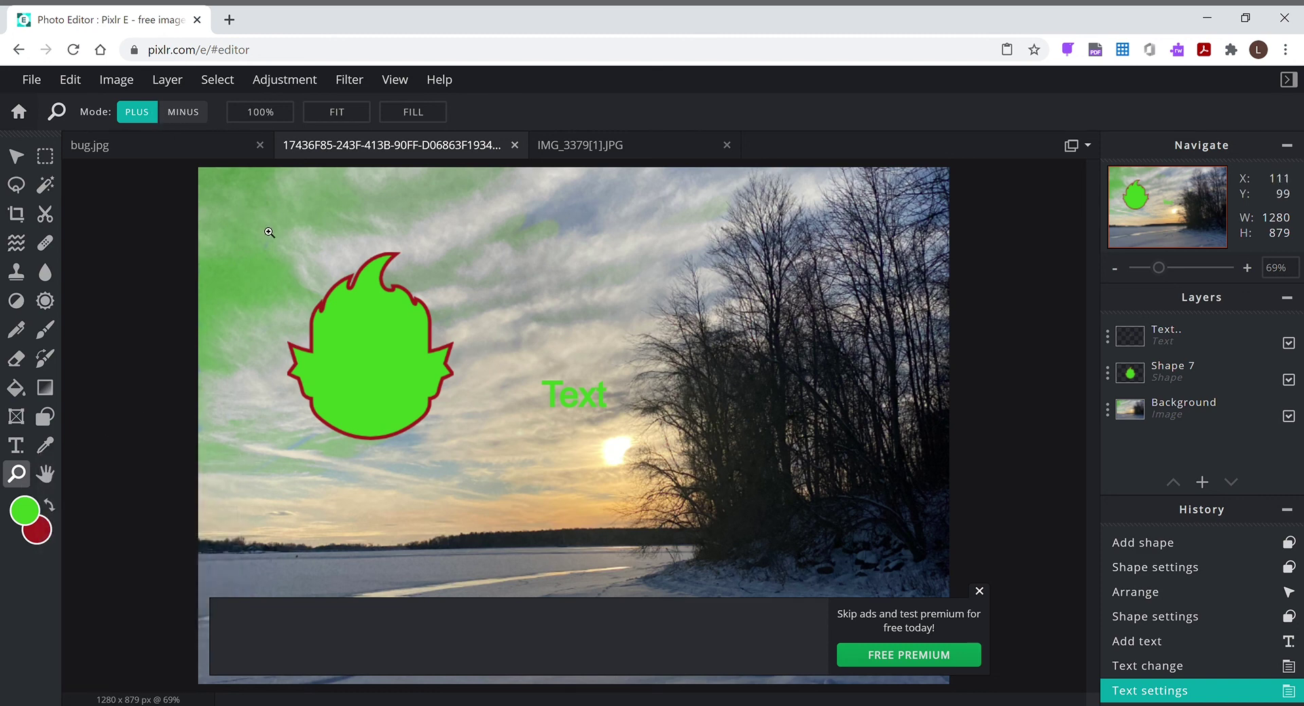
click(524, 290)
click(526, 290)
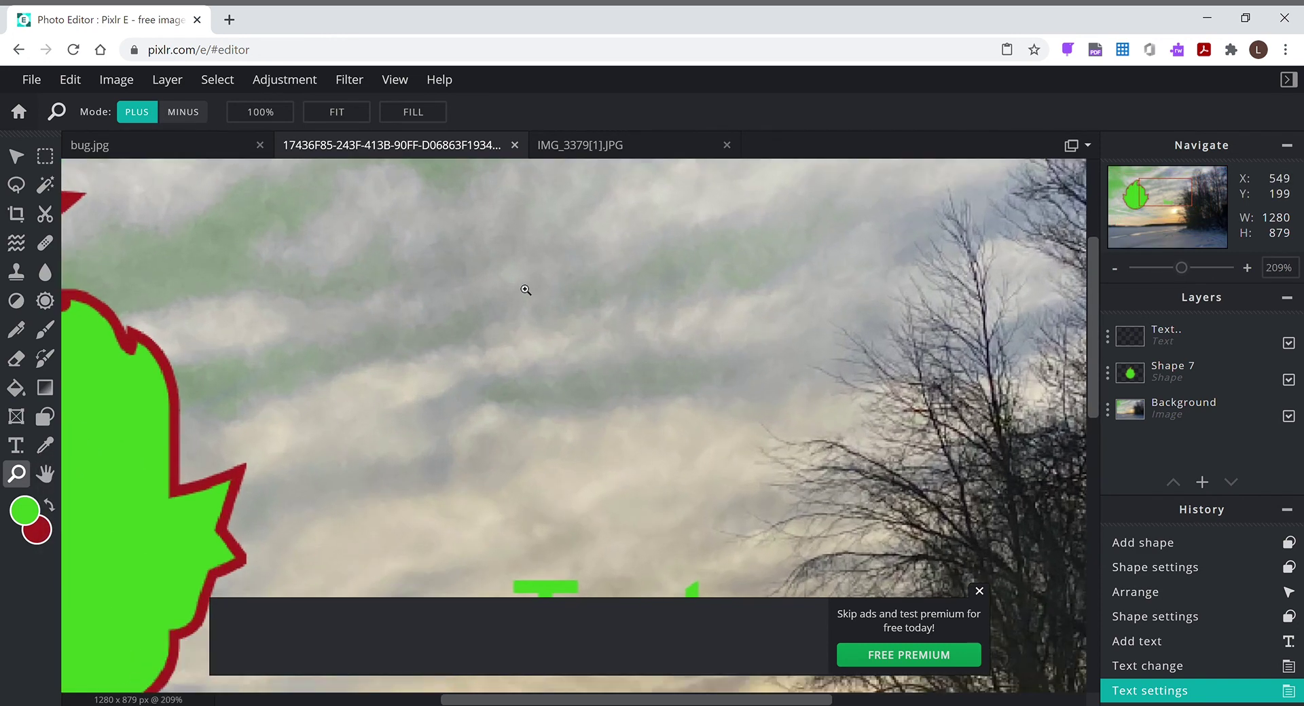
click(183, 113)
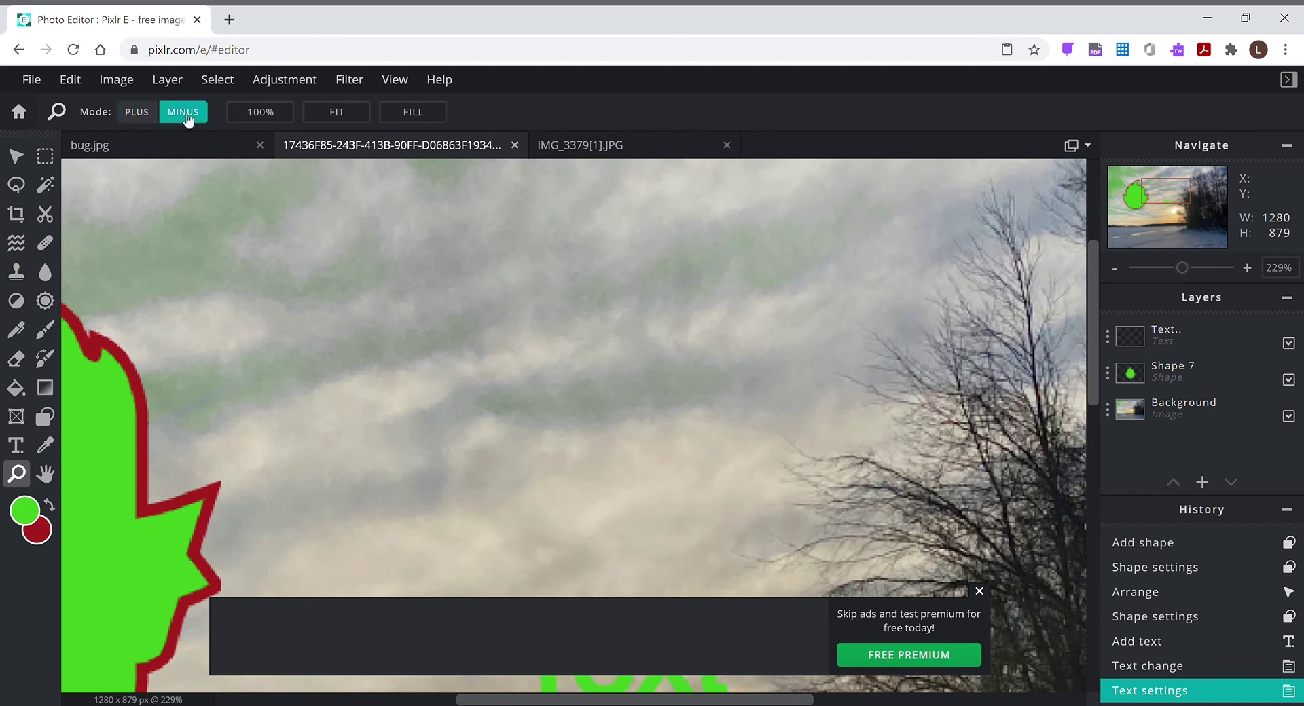
click(335, 311)
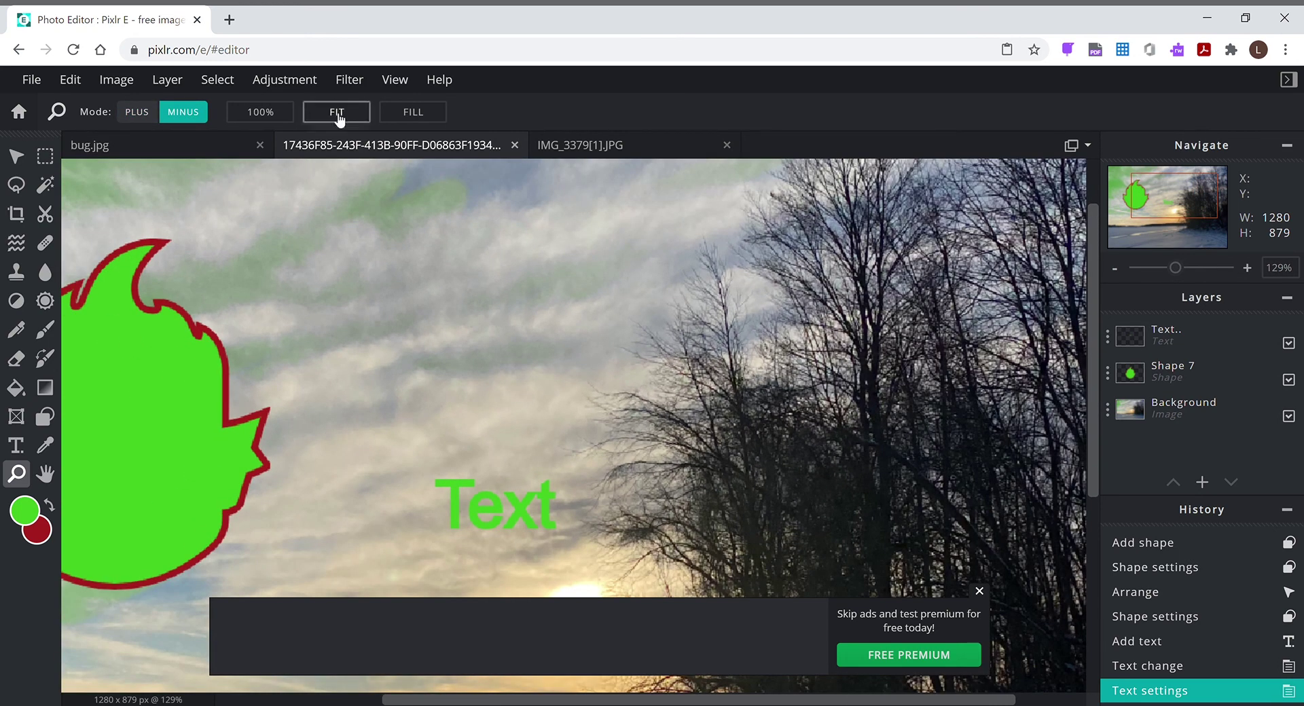
click(336, 113)
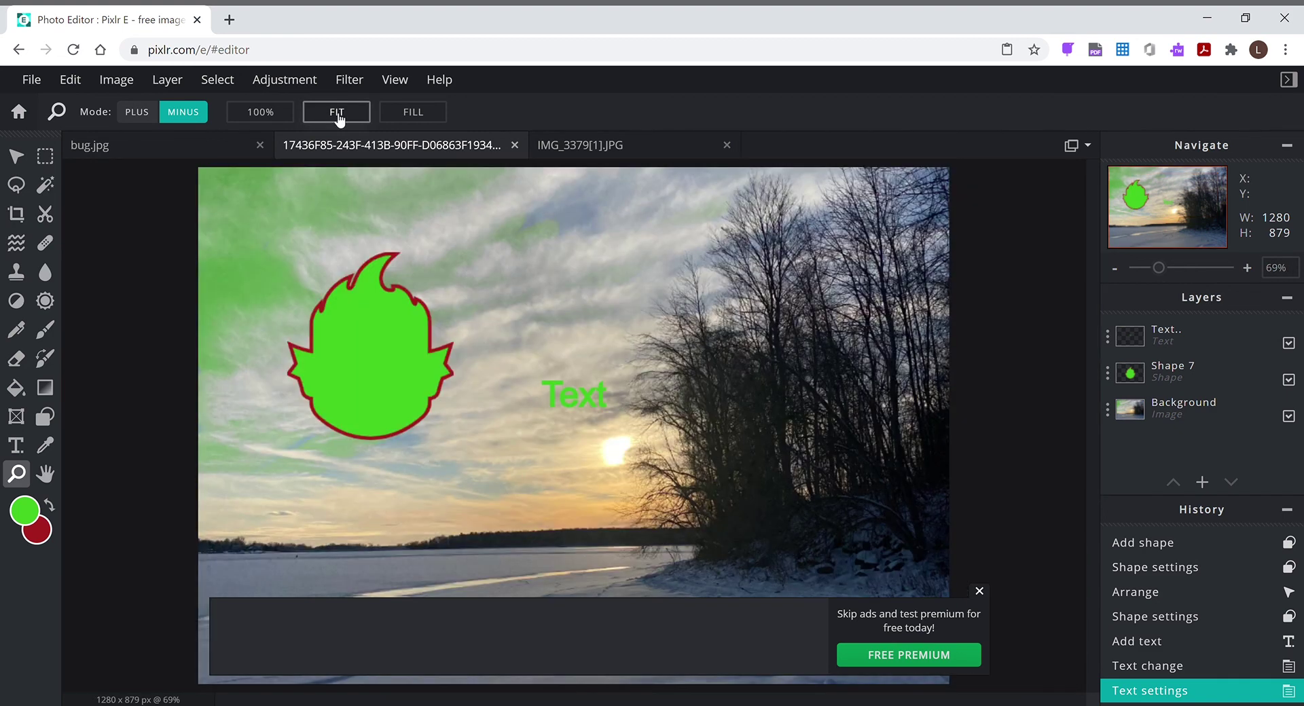
click(414, 113)
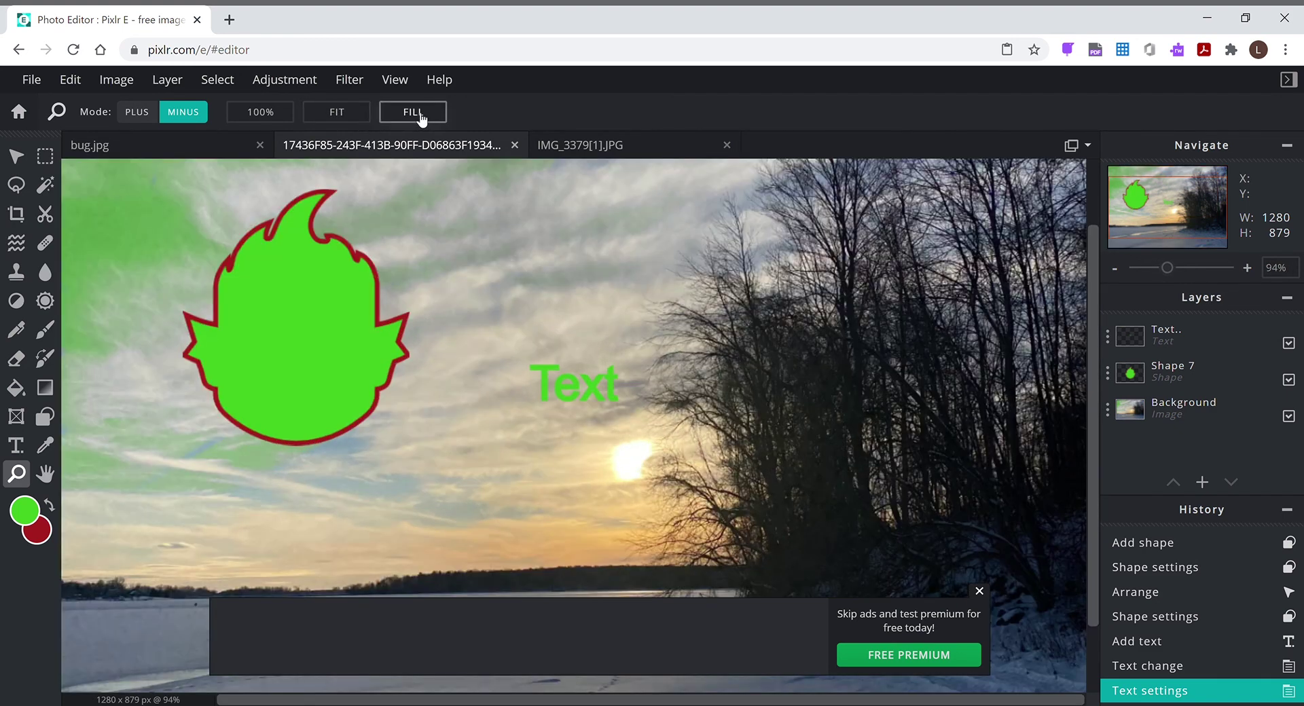
click(338, 114)
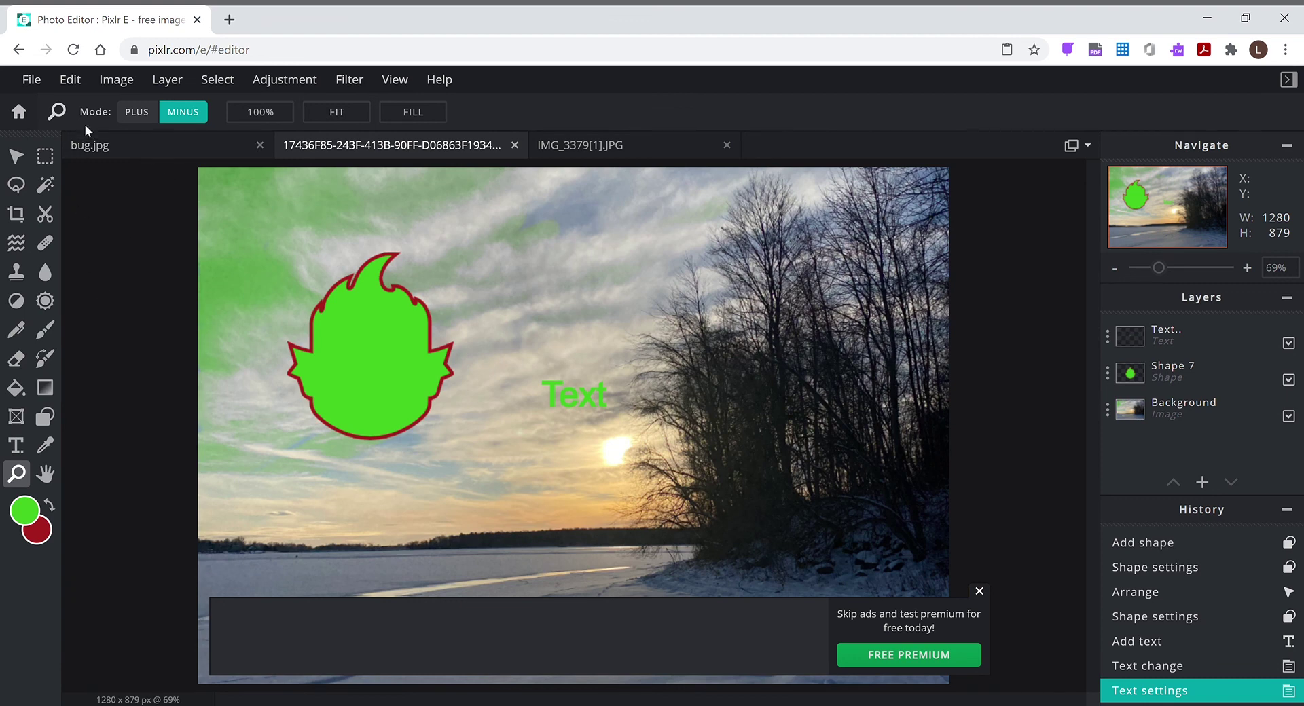
Step: Zoom the image out to 29%, zoom in to 149%, and view the Zoom tool's context options
click(553, 292)
click(552, 292)
click(138, 113)
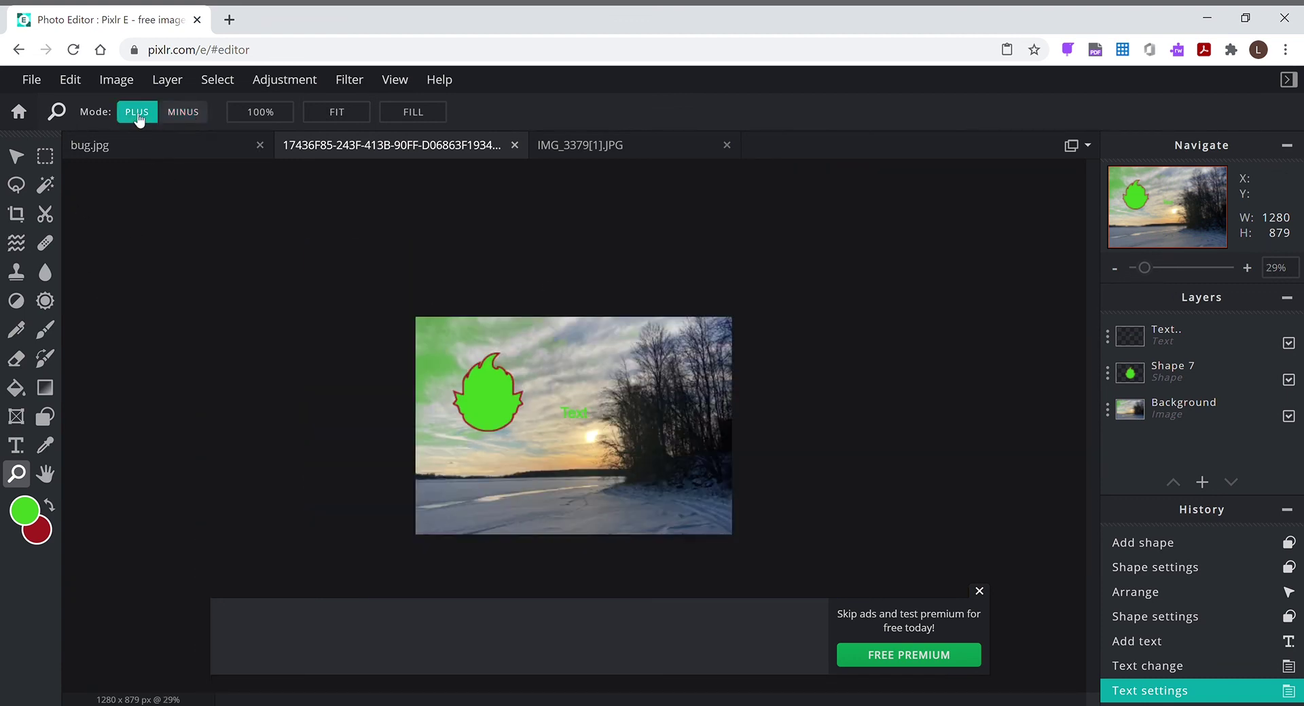
click(615, 427)
click(614, 426)
click(613, 425)
click(733, 404)
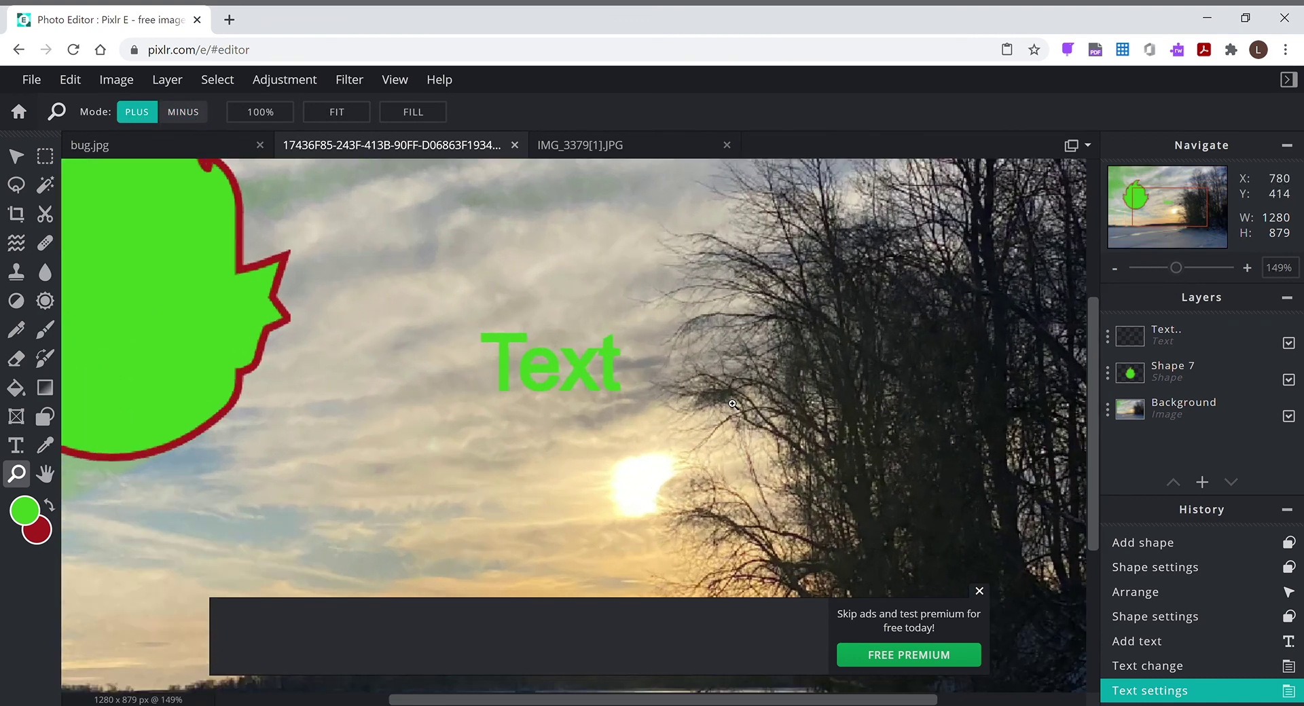
right_click(733, 404)
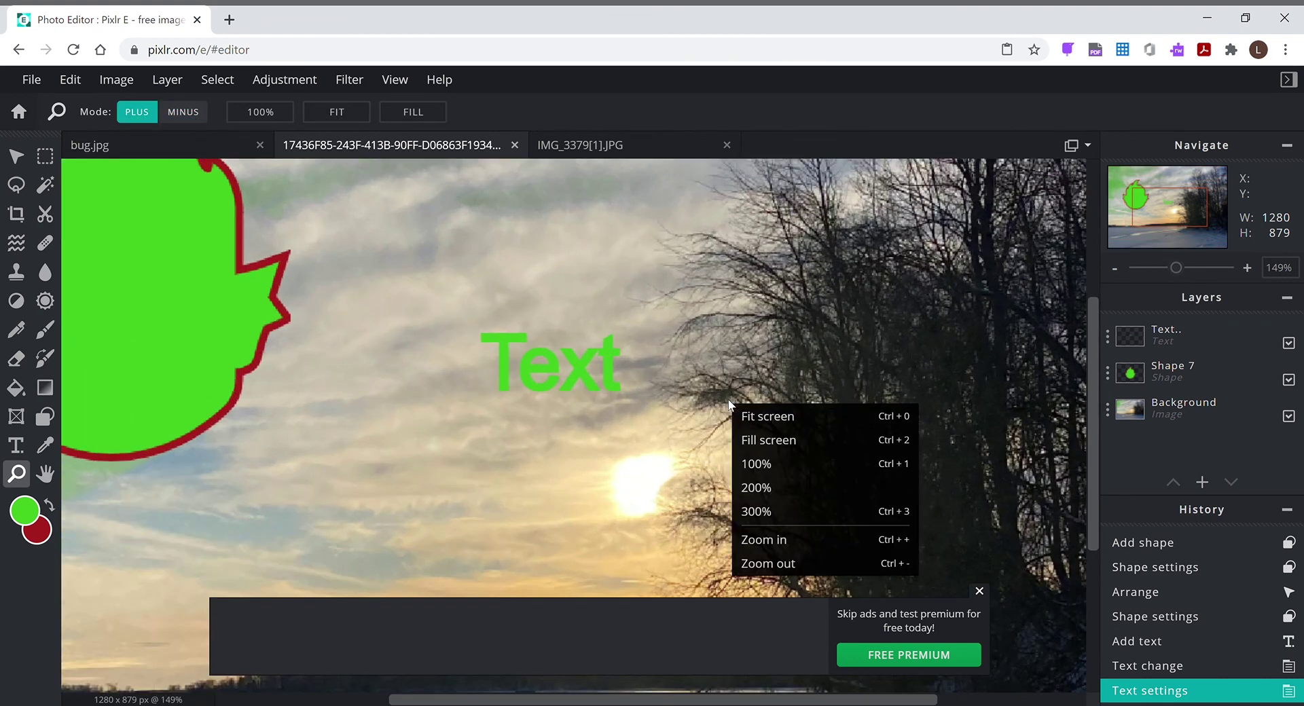
Step: Pan around the zoomed-in image with the Hand tool to view the trees and the sky
click(47, 479)
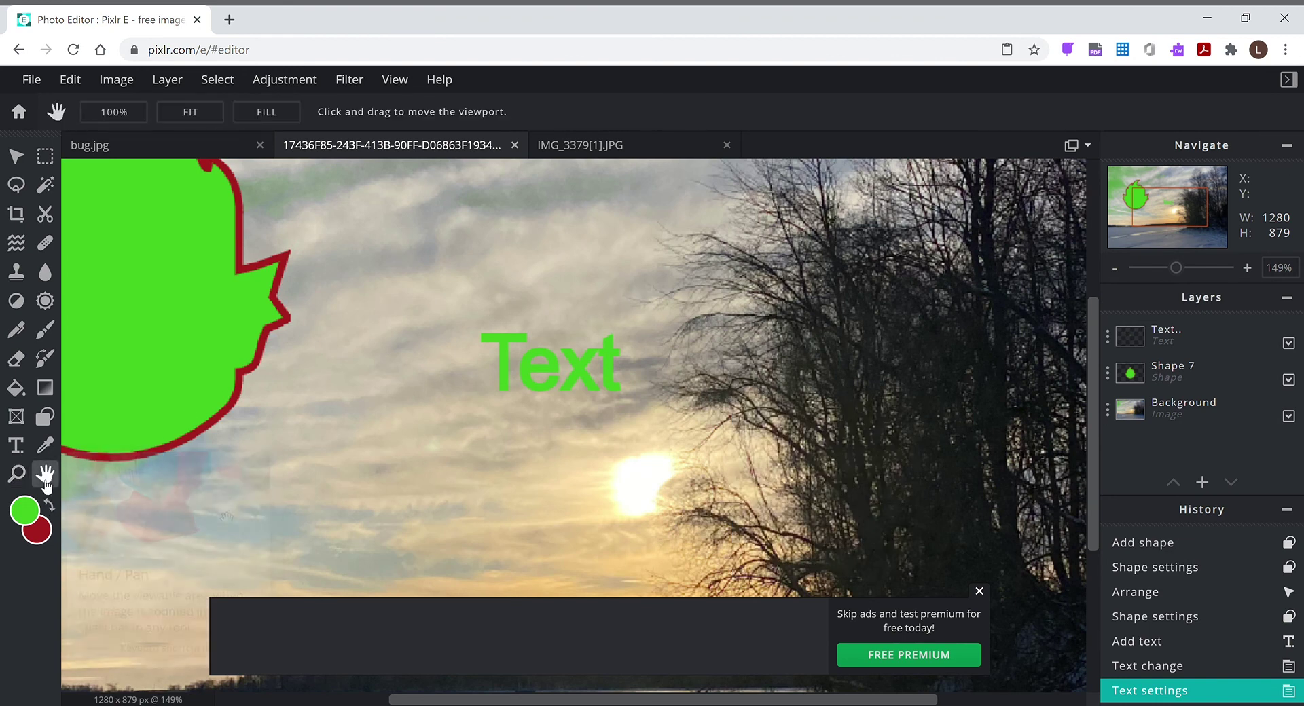
drag(722, 408, 385, 17)
drag(415, 224, 400, 391)
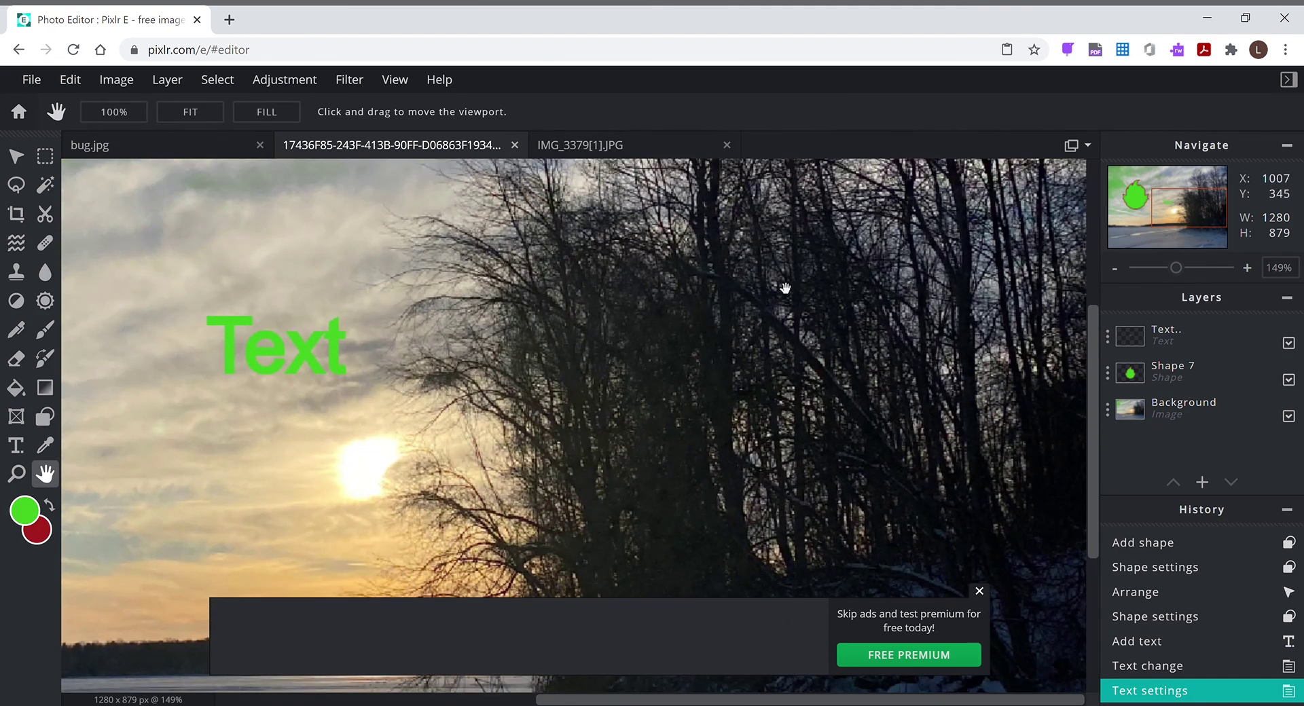
drag(818, 277, 525, 543)
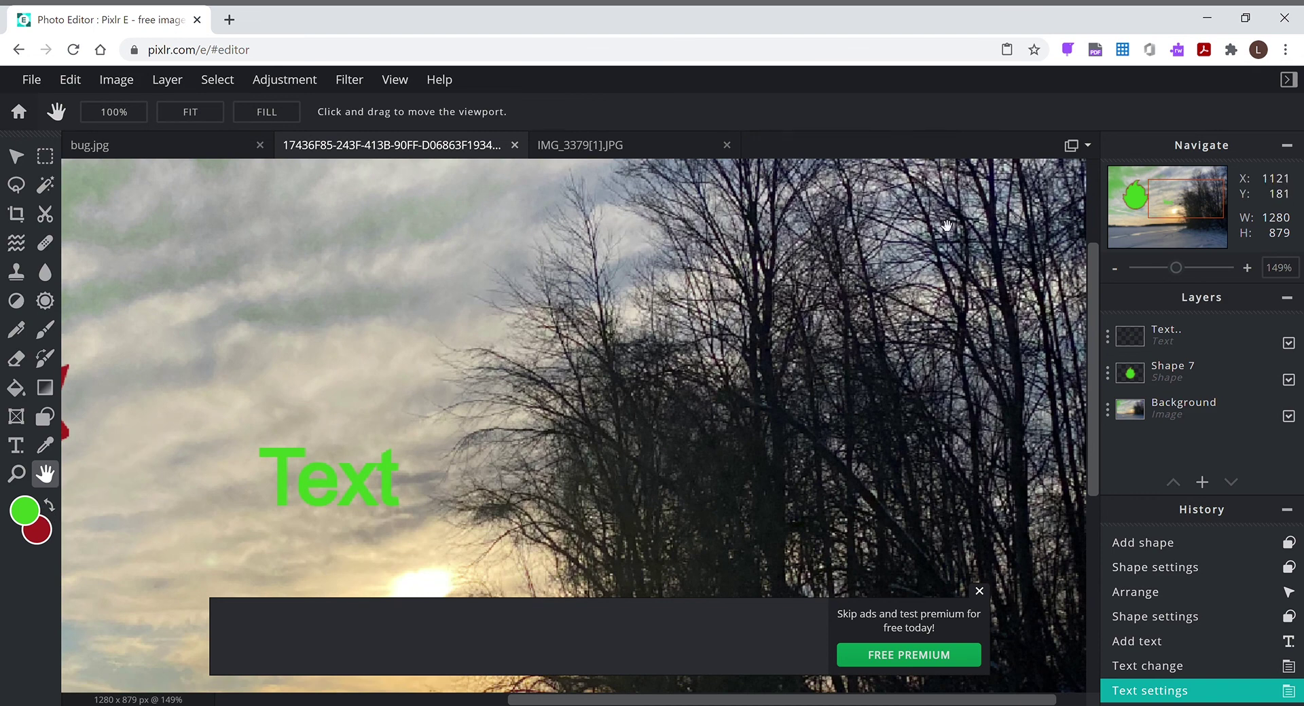
click(30, 511)
click(1095, 473)
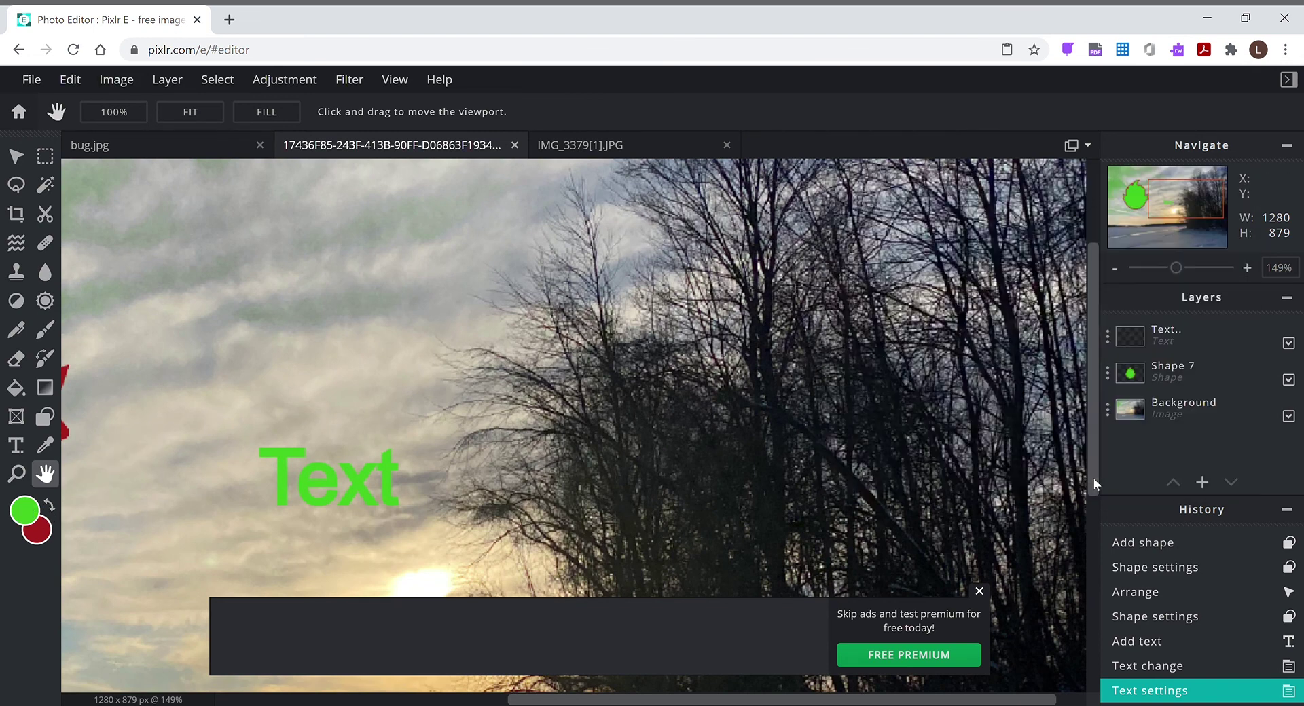